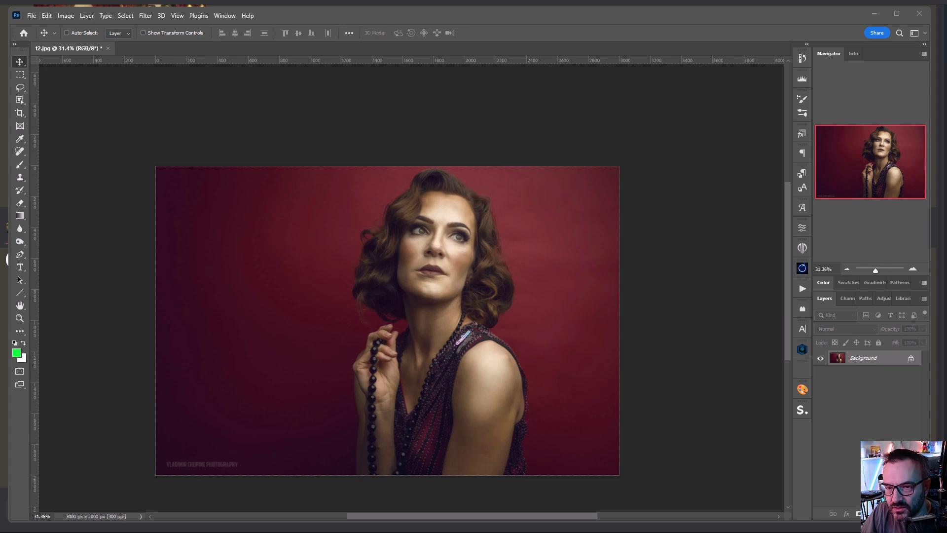
Switch from the Photoshop portrait to the Midjourney chat in Discord.
{"action": "key", "text": "alt+Tab"}
Run /settings to show model 5.2, the --q 2 --s 50 suffix, and Remix and Fast modes.
{"action": "type", "text": "/sett"}
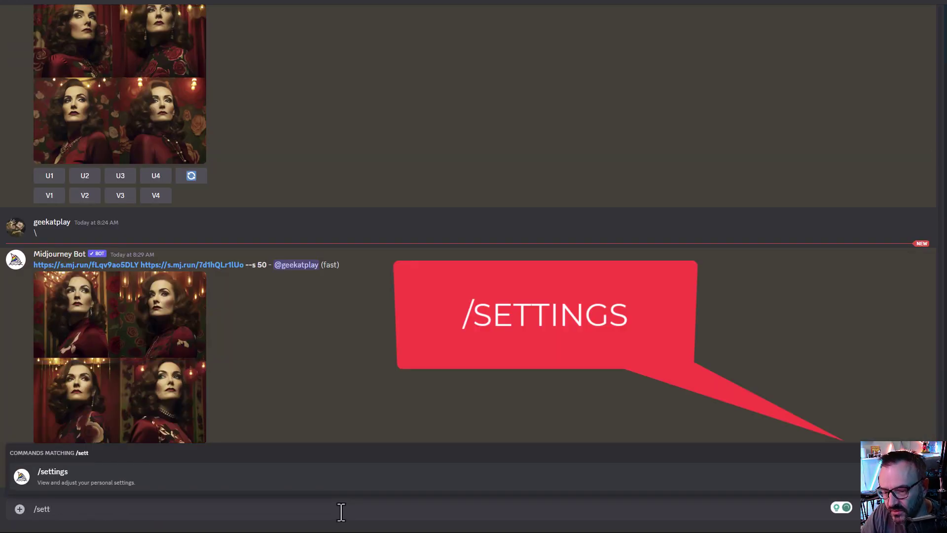
{"action": "key", "text": "Return"}
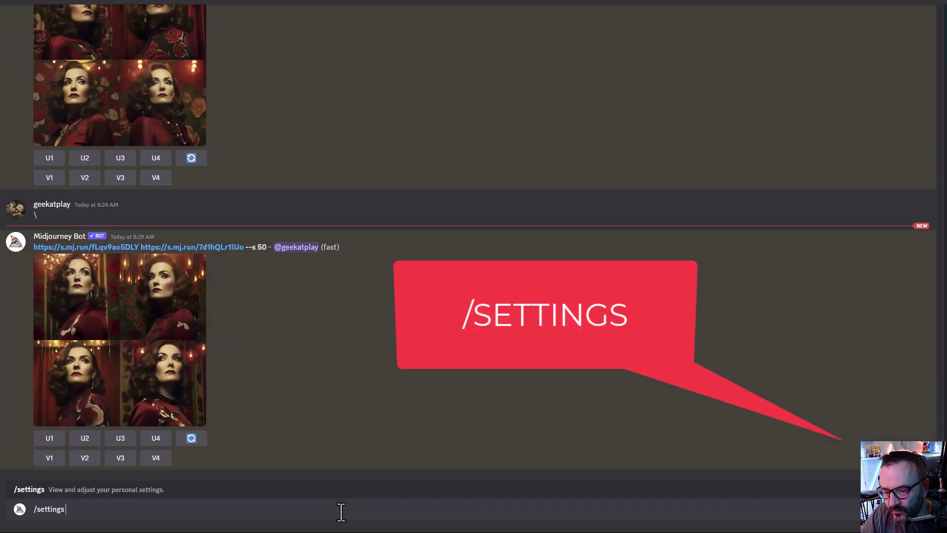
{"action": "key", "text": "Return"}
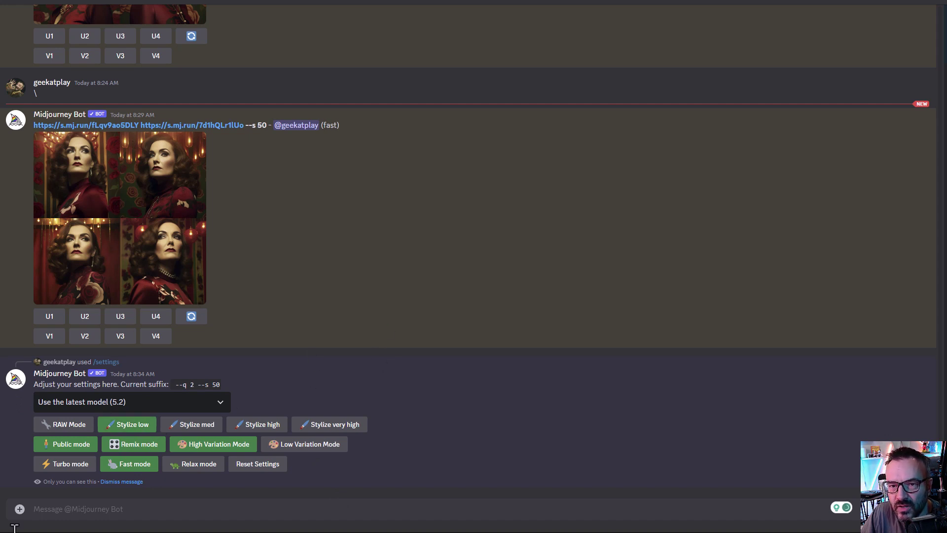
Upload and post the portrait t1.jpg to the Midjourney chat.
{"action": "left_click", "coordinate": [19, 509]}
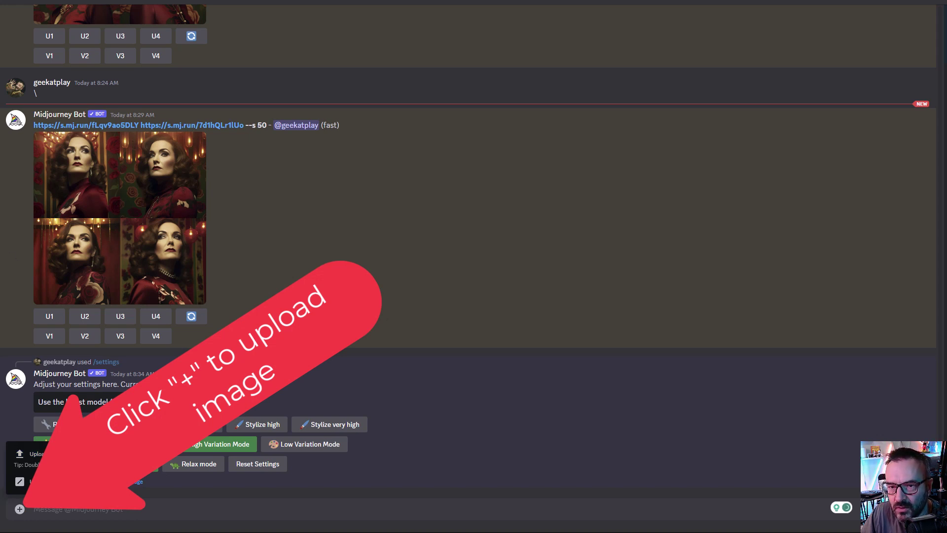
{"action": "left_click", "coordinate": [131, 442]}
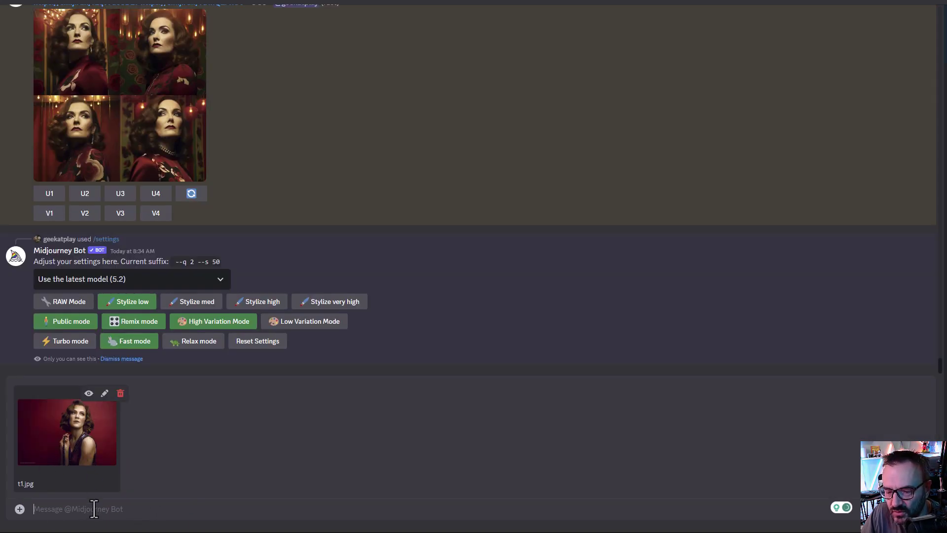
{"action": "key", "text": "Return"}
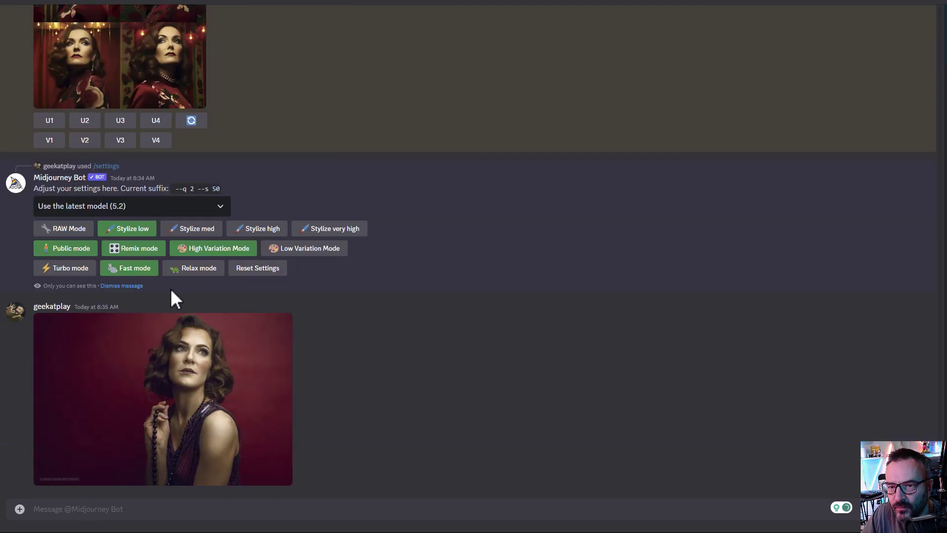
Copy the posted t1.jpg portrait's image address from the full-size viewer.
{"action": "left_click", "coordinate": [190, 387]}
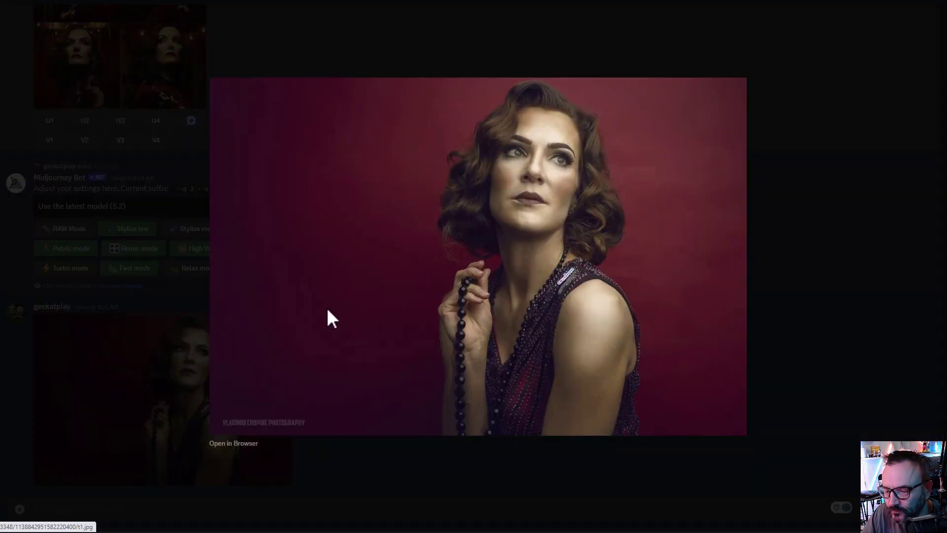
{"action": "right_click", "coordinate": [348, 246]}
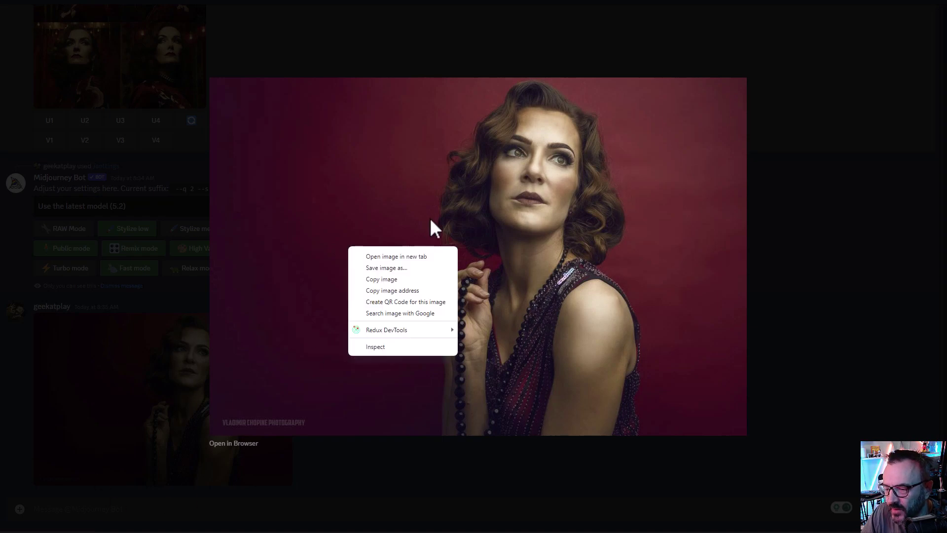
{"action": "left_click", "coordinate": [424, 291]}
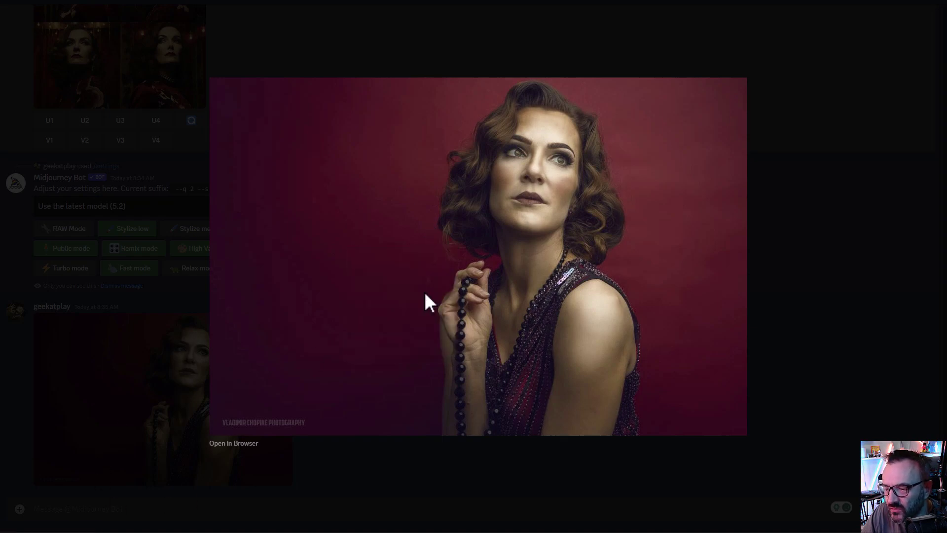
{"action": "left_click", "coordinate": [425, 487]}
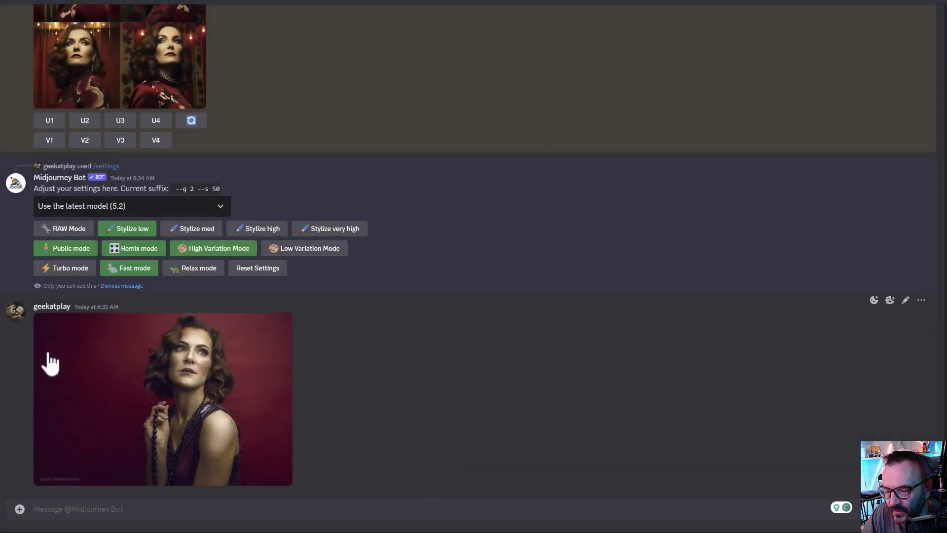
Submit /imagine with the portrait URL and 'portrait of the women in cyberpunk city --ar 32:', then select the rejected prompt.
{"action": "left_click", "coordinate": [113, 514]}
{"action": "type", "text": "/"}
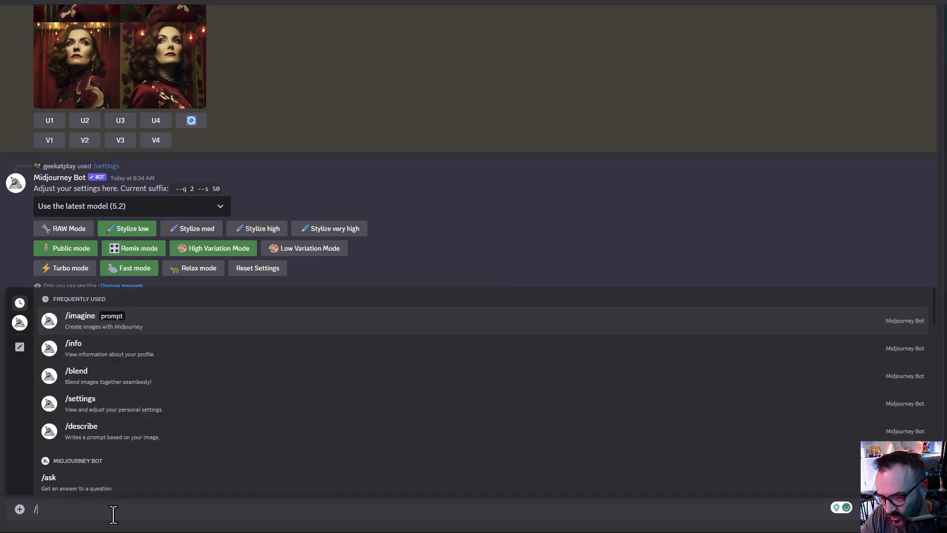
{"action": "type", "text": "im"}
{"action": "key", "text": "Tab"}
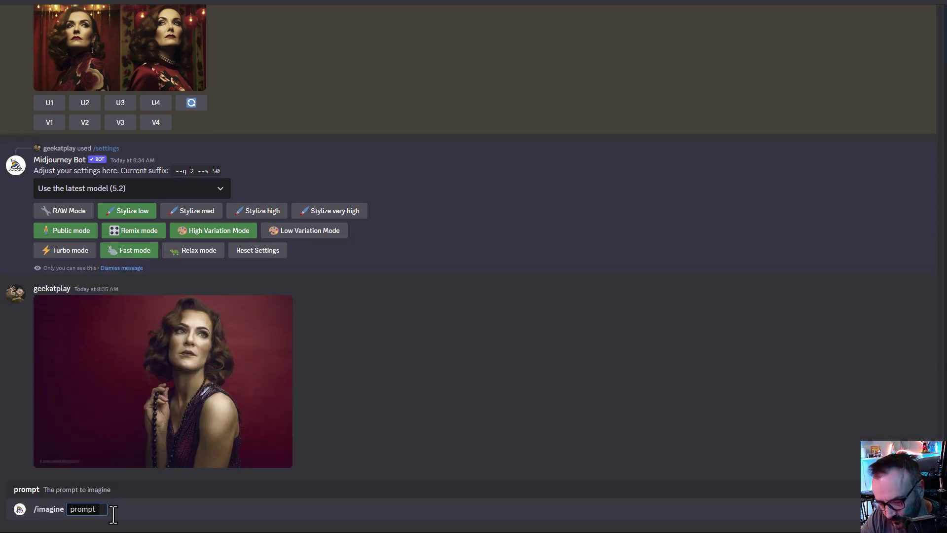
{"action": "key", "text": "ctrl+v"}
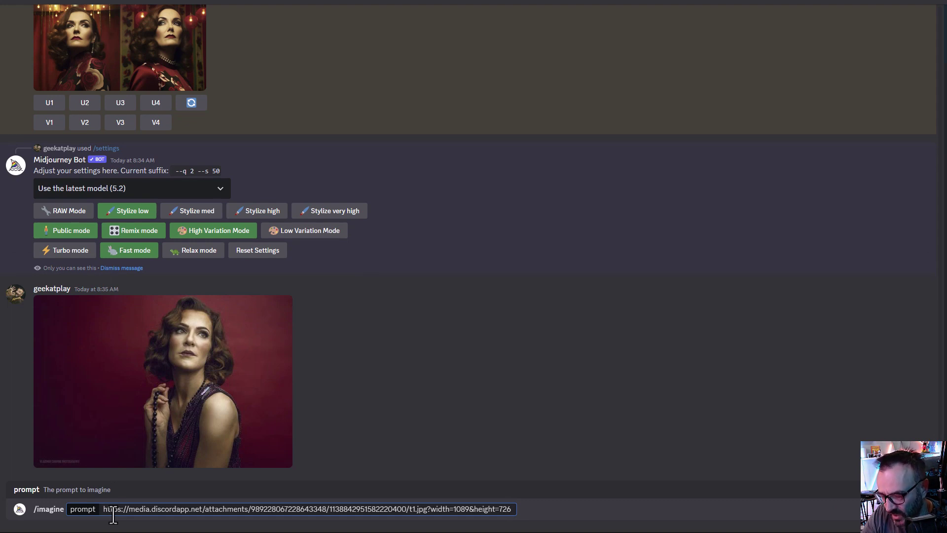
{"action": "type", "text": "portrait of the"}
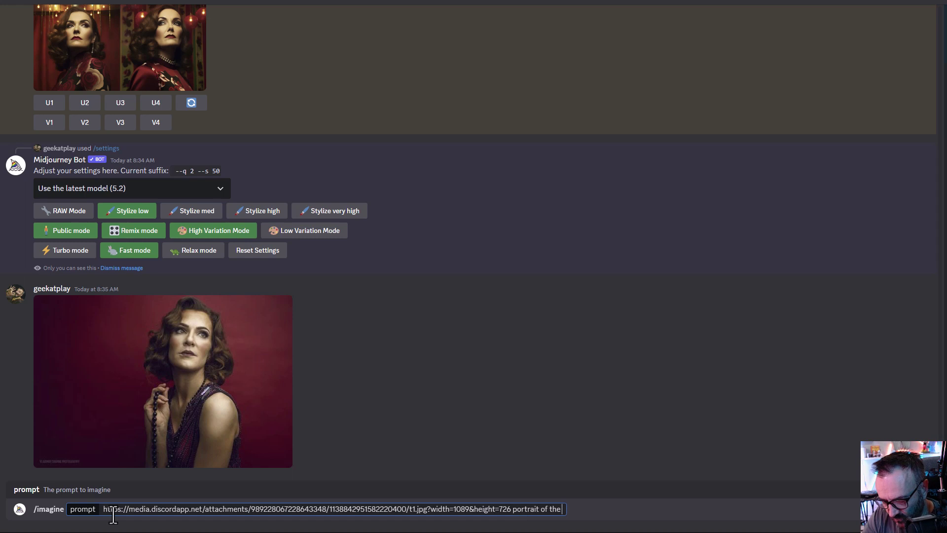
{"action": "type", "text": " women in c"}
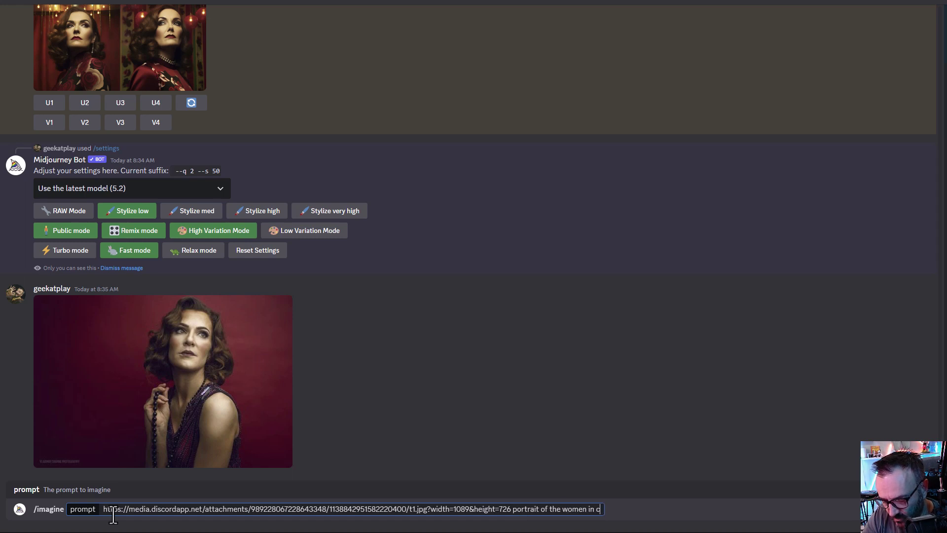
{"action": "type", "text": "yb"}
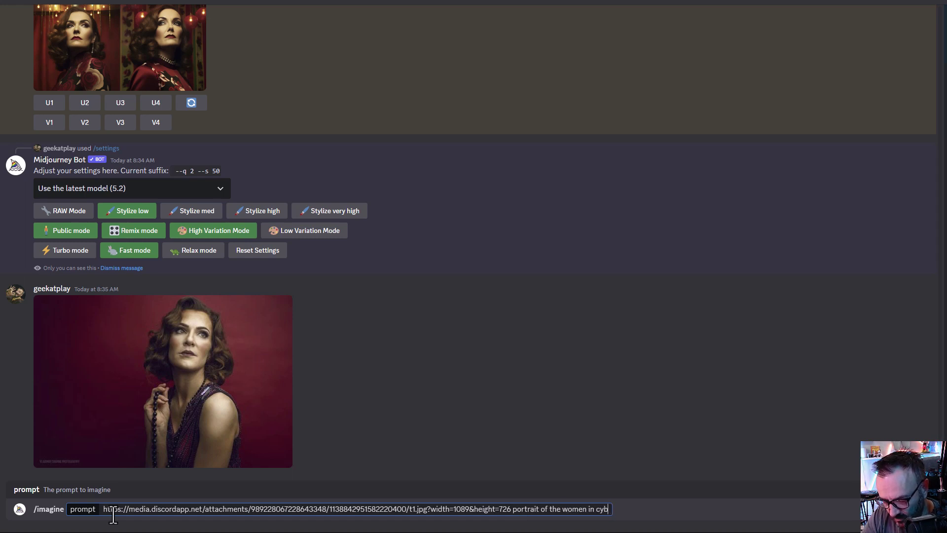
{"action": "type", "text": "erpunk city"}
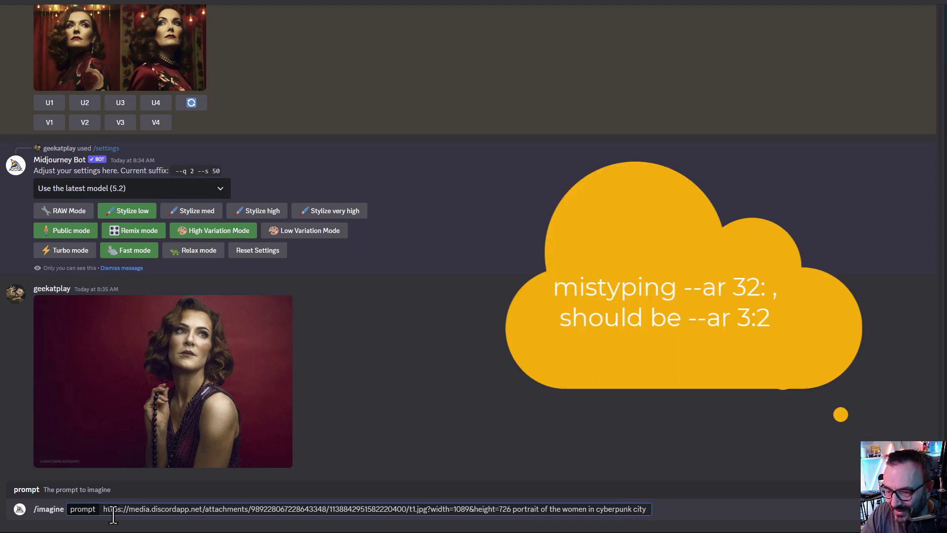
{"action": "type", "text": " --ar "}
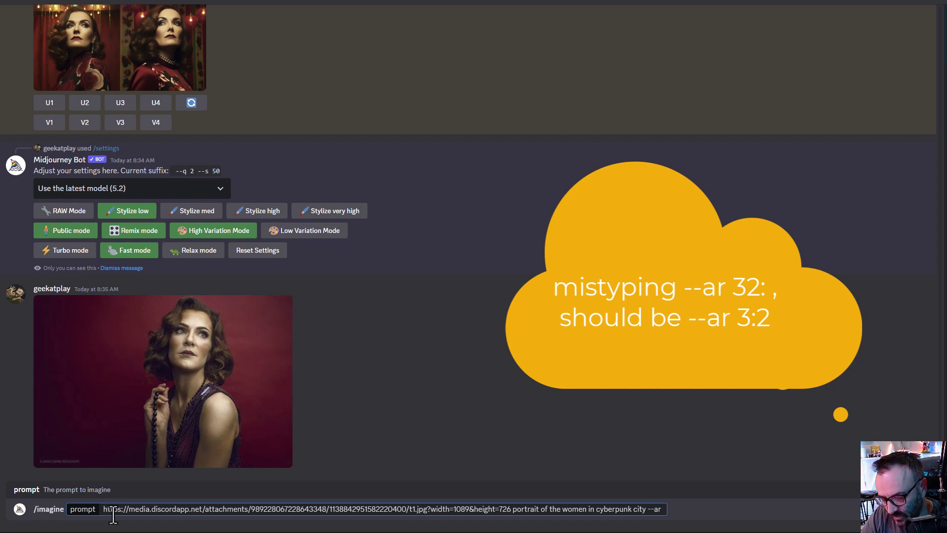
{"action": "type", "text": "32:"}
{"action": "key", "text": "Return"}
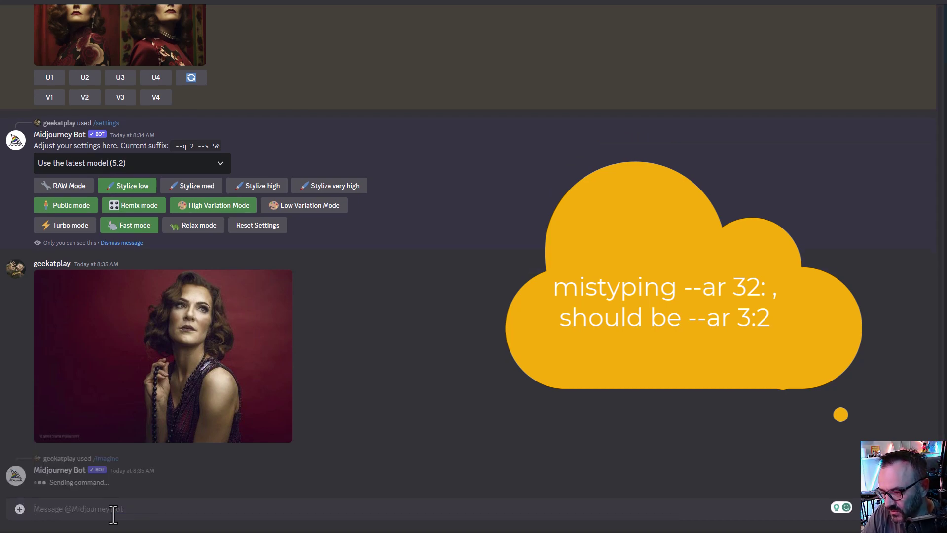
{"action": "left_click_drag", "start_coordinate": [268, 461], "coordinate": [41, 457]}
{"action": "key", "text": "ctrl+c"}
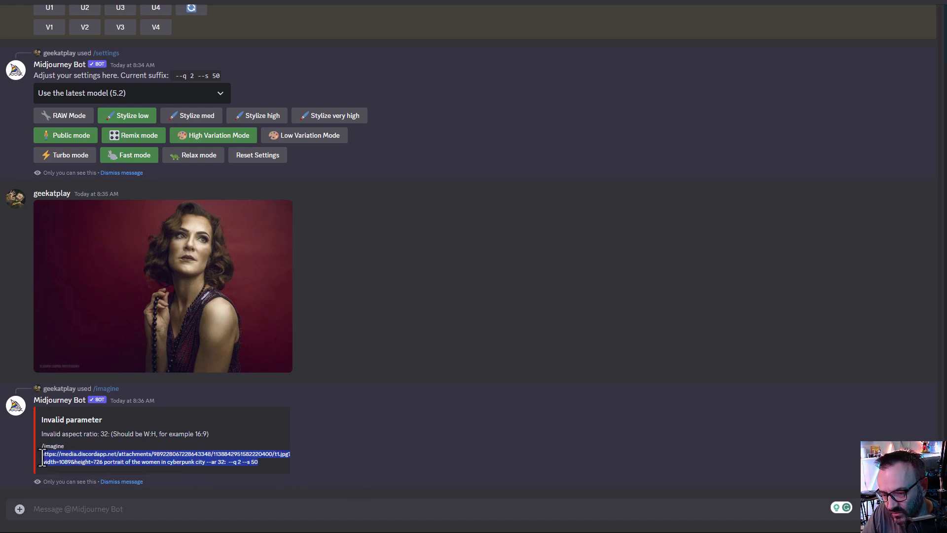
Resubmit the cyberpunk city prompt with --ar 3:2 and preview the resulting four-image grid.
{"action": "left_click", "coordinate": [193, 512]}
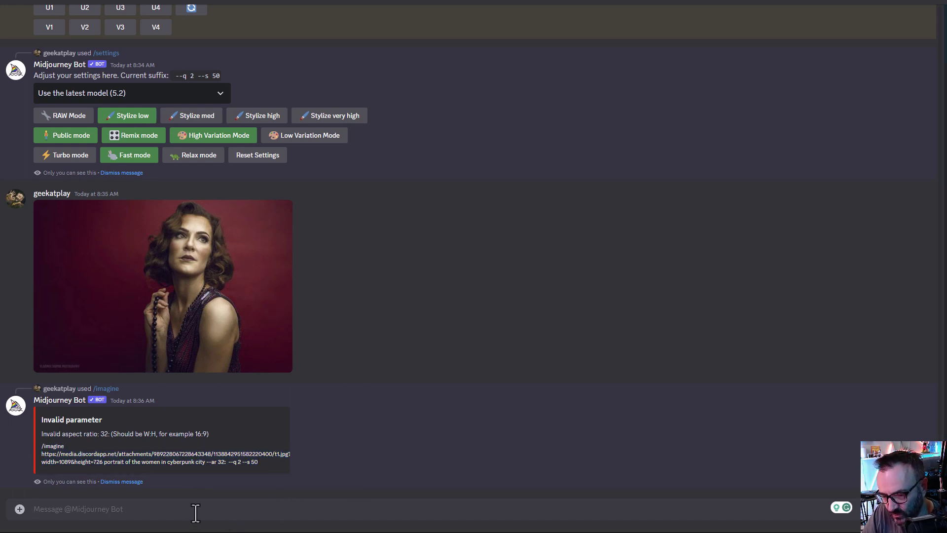
{"action": "type", "text": "/im"}
{"action": "key", "text": "Tab"}
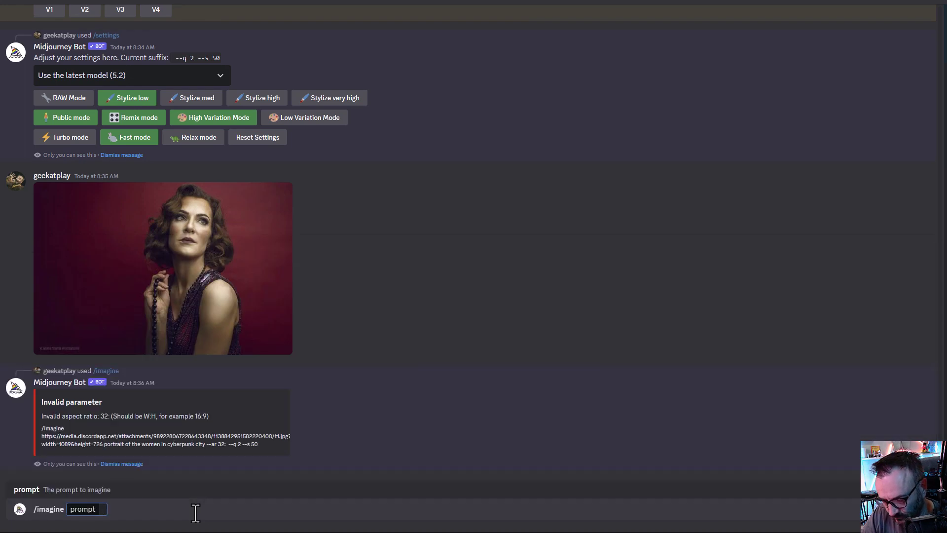
{"action": "key", "text": "ctrl+v"}
{"action": "key", "text": "BackSpace"}
{"action": "key", "text": "BackSpace"}
{"action": "key", "text": "BackSpace"}
{"action": "key", "text": "BackSpace"}
{"action": "key", "text": "BackSpace"}
{"action": "key", "text": "BackSpace"}
{"action": "key", "text": "BackSpace"}
{"action": "key", "text": "BackSpace"}
{"action": "key", "text": "BackSpace"}
{"action": "key", "text": "BackSpace"}
{"action": "key", "text": "BackSpace"}
{"action": "key", "text": "BackSpace"}
{"action": "key", "text": "BackSpace"}
{"action": "key", "text": "BackSpace"}
{"action": "key", "text": "BackSpace"}
{"action": "key", "text": "BackSpace"}
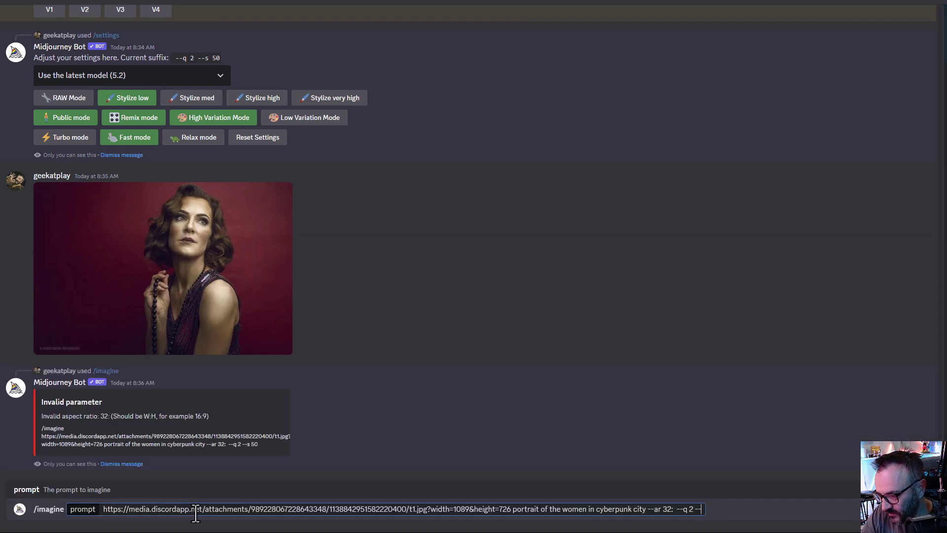
{"action": "key", "text": "BackSpace"}
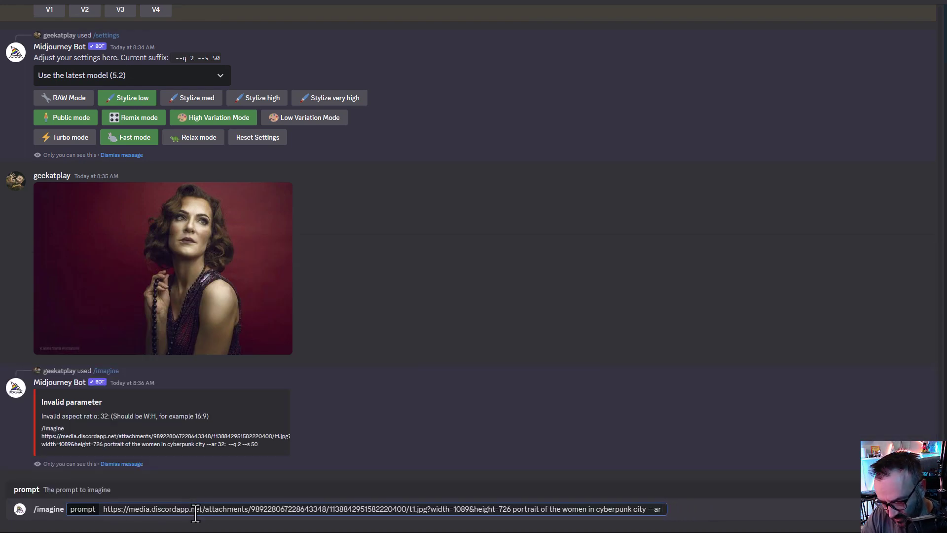
{"action": "type", "text": "3:2"}
{"action": "key", "text": "Return"}
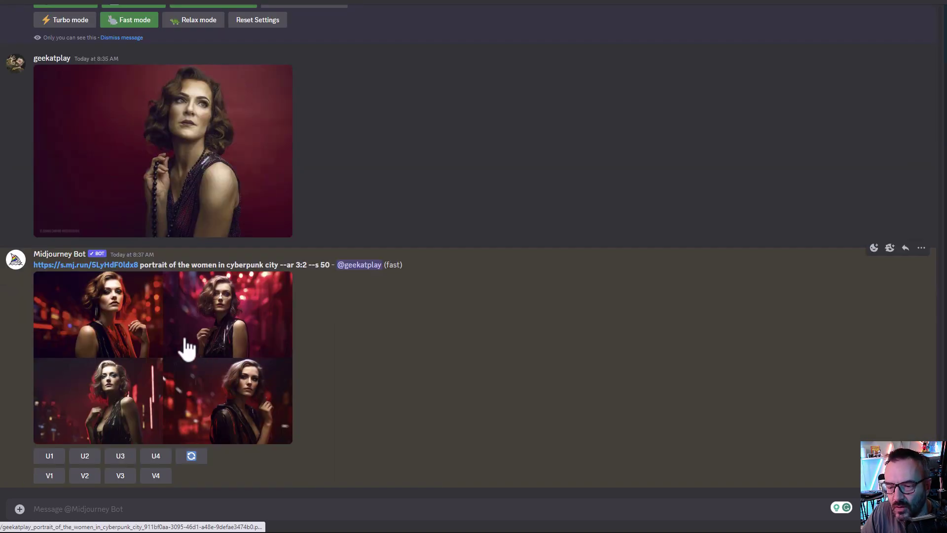
{"action": "left_click", "coordinate": [186, 348]}
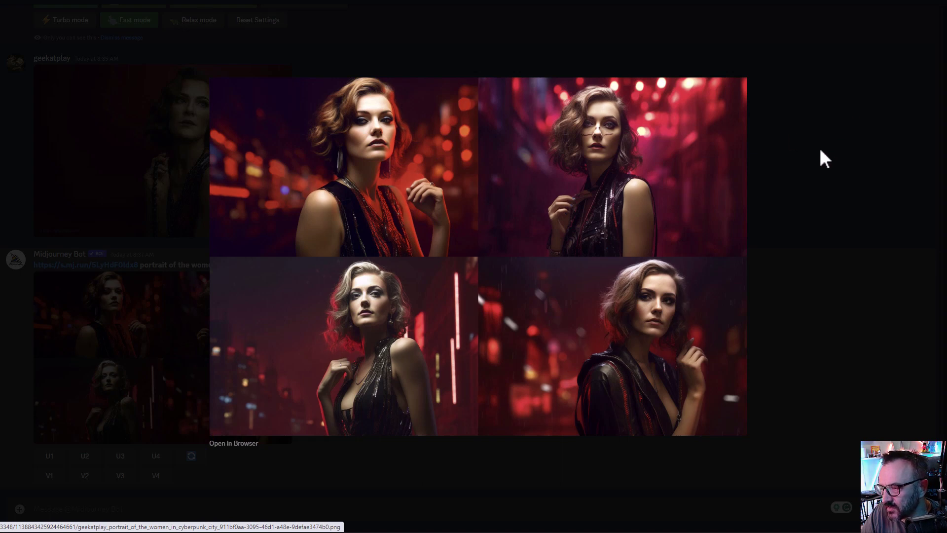
{"action": "left_click", "coordinate": [798, 163]}
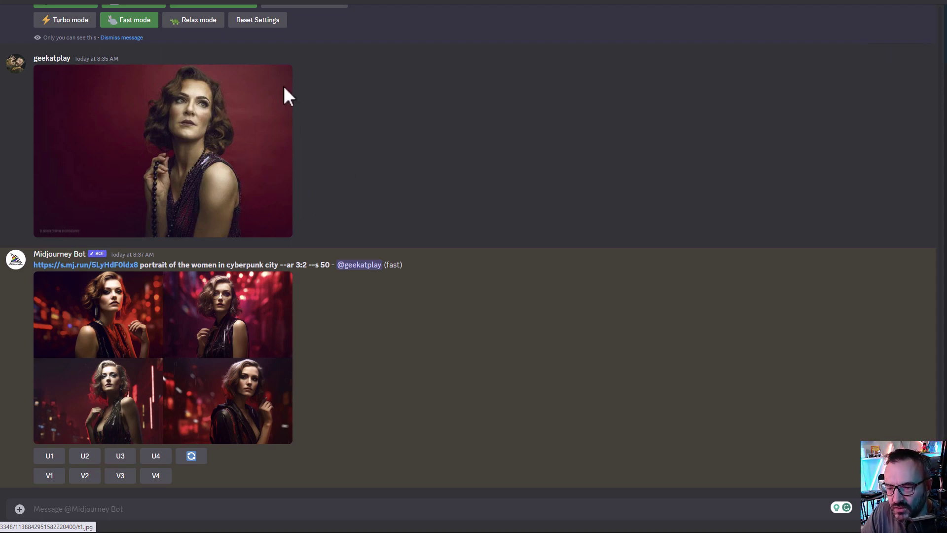
In Photoshop, use the history to remove the shifted Background copy of the photo.
{"action": "key", "text": "alt+Tab"}
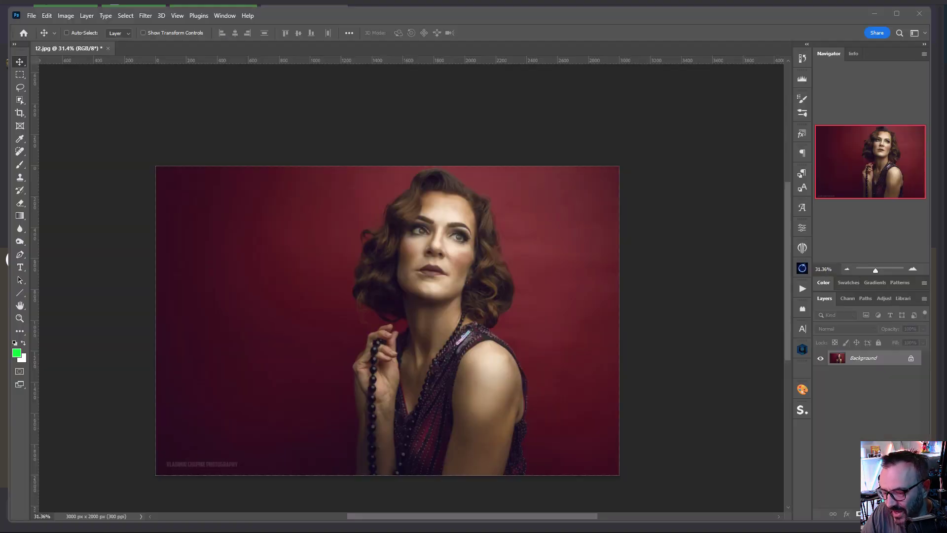
{"action": "left_click", "coordinate": [801, 57]}
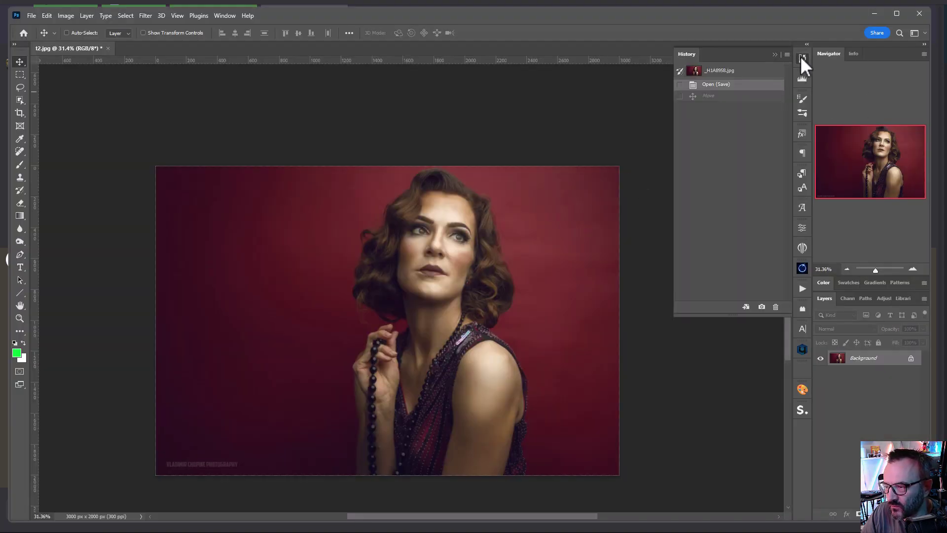
{"action": "left_click", "coordinate": [741, 97]}
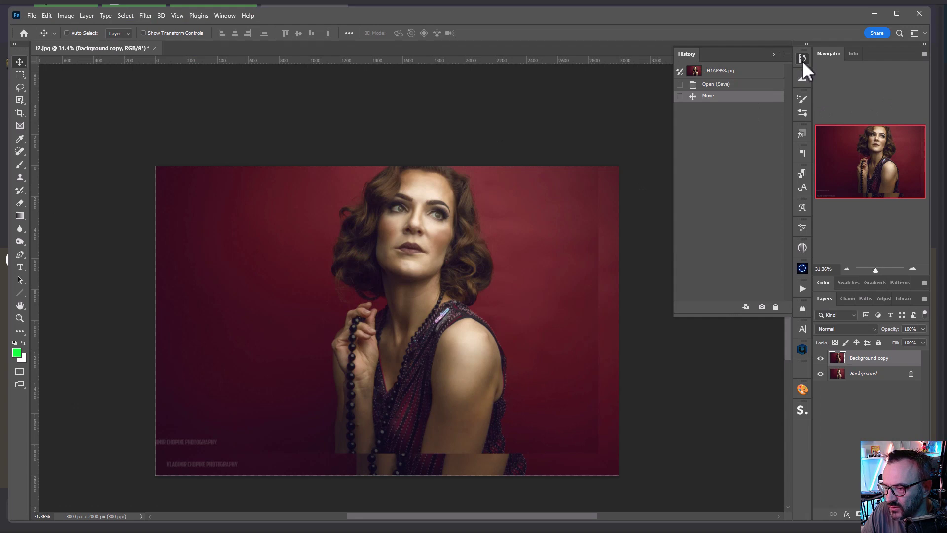
{"action": "left_click", "coordinate": [802, 61]}
{"action": "key", "text": "ctrl+z"}
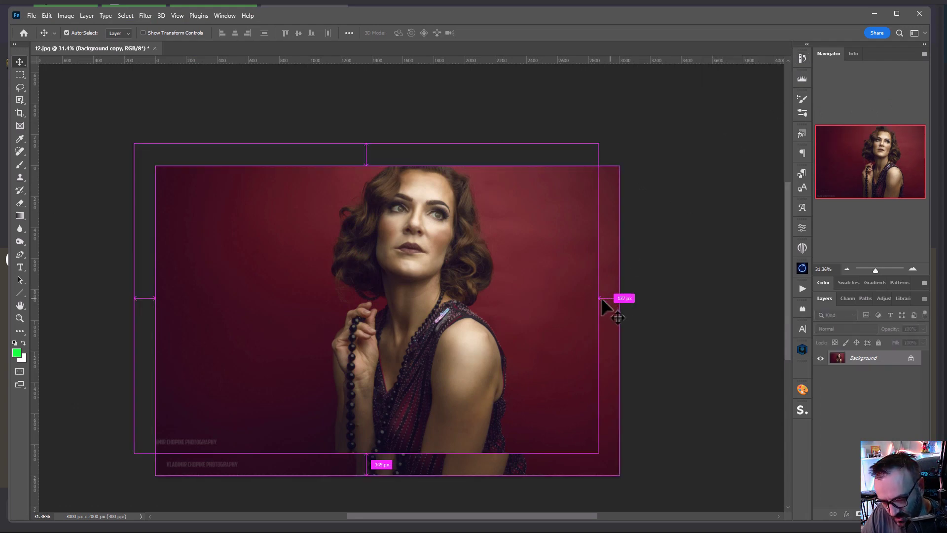
Crop the left, right, bottom and top edges in to a tight close-up of the face.
{"action": "left_click", "coordinate": [19, 113]}
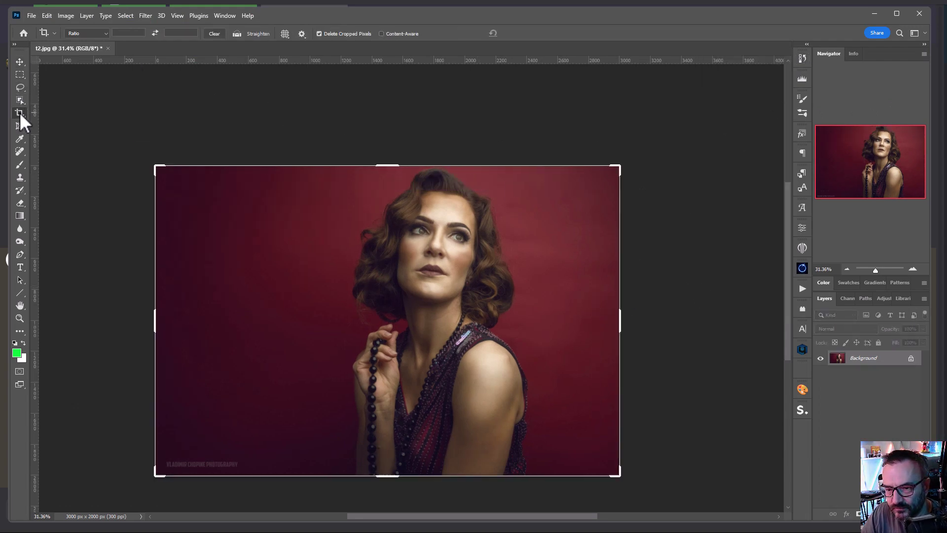
{"action": "left_click_drag", "start_coordinate": [151, 321], "coordinate": [265, 307]}
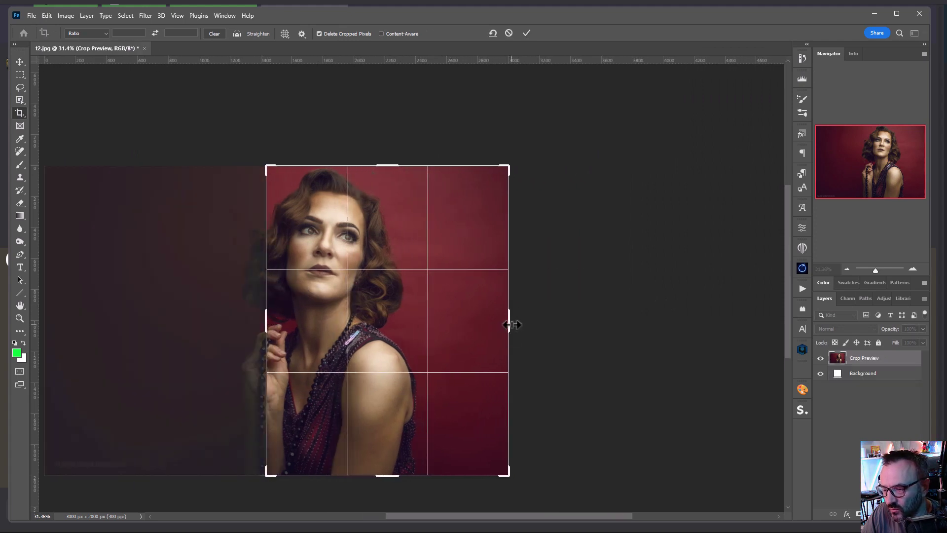
{"action": "left_click_drag", "start_coordinate": [508, 322], "coordinate": [453, 315]}
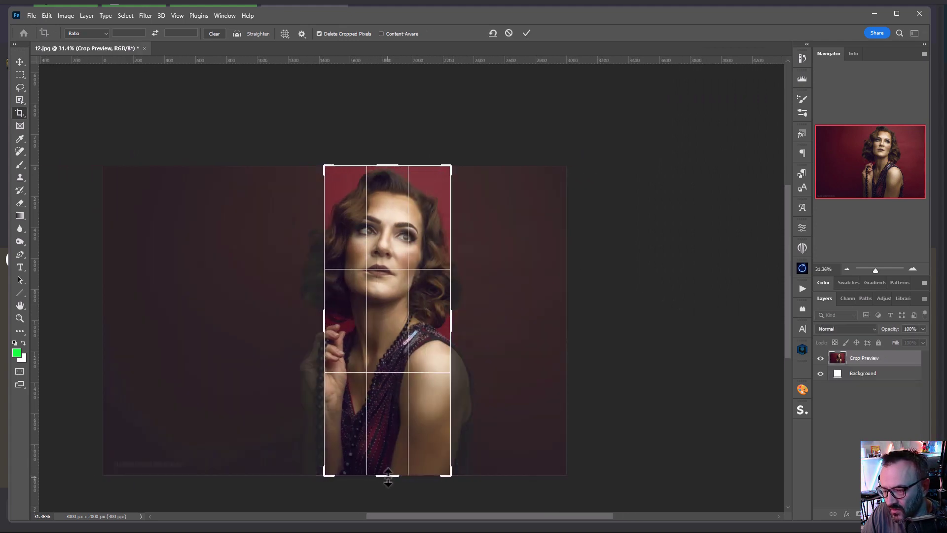
{"action": "left_click_drag", "start_coordinate": [388, 476], "coordinate": [398, 395]}
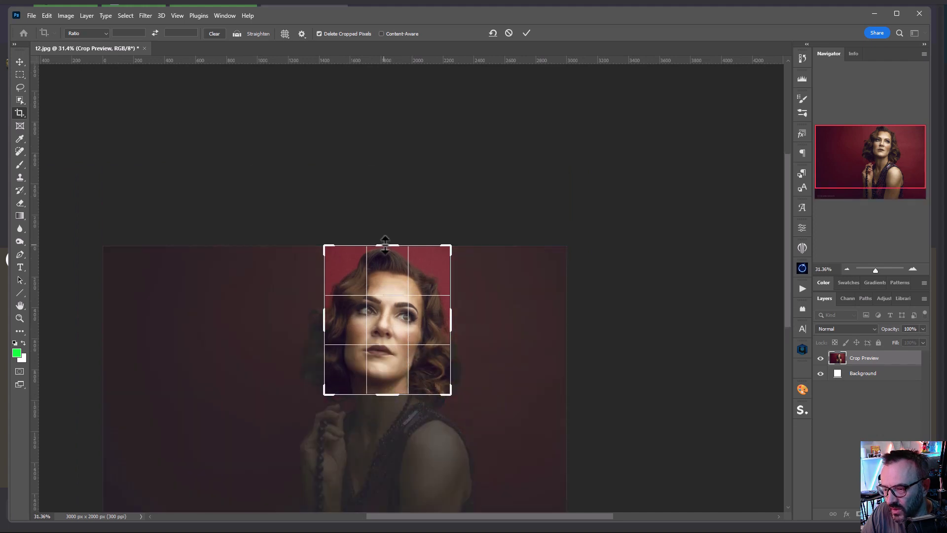
{"action": "left_click_drag", "start_coordinate": [387, 246], "coordinate": [388, 247]}
{"action": "key", "text": "Return"}
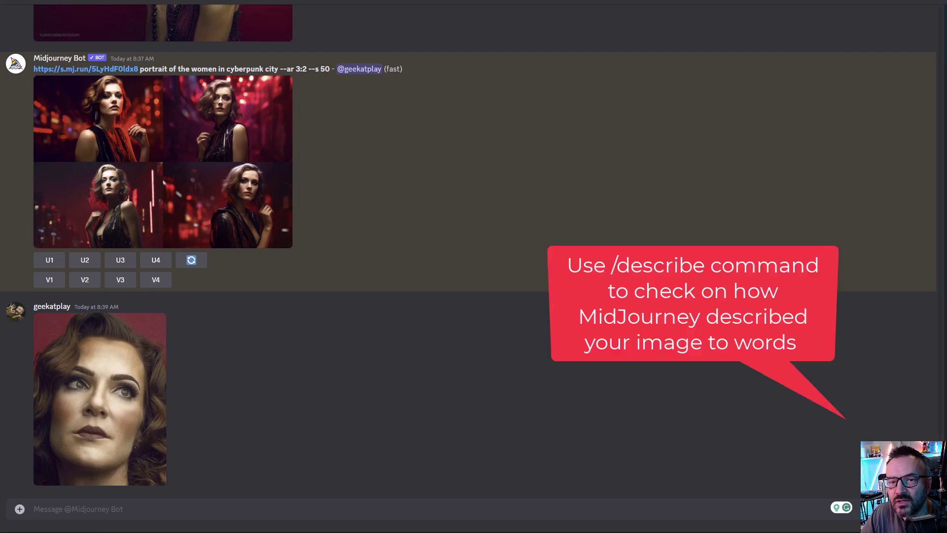
Send the face close-up t2.jpg to /describe to get four text prompts.
{"action": "type", "text": "/"}
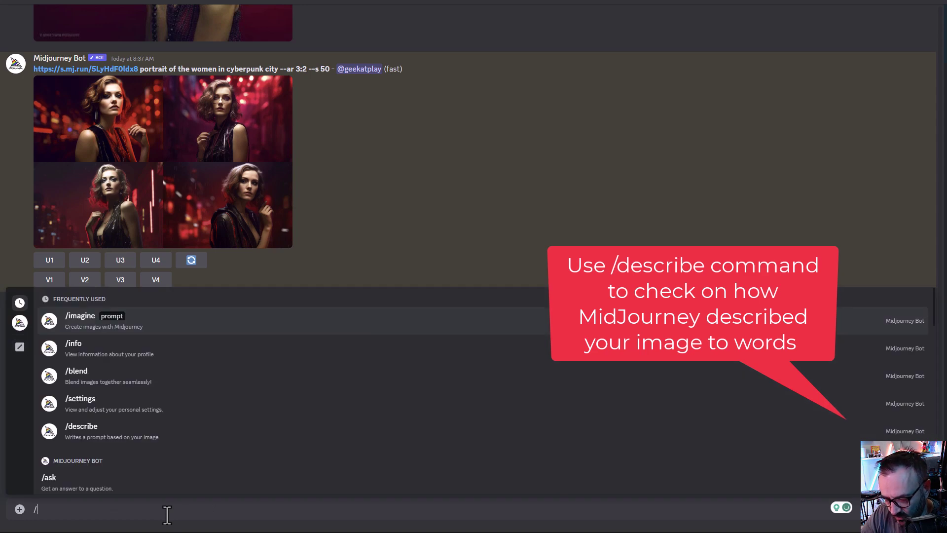
{"action": "type", "text": "d"}
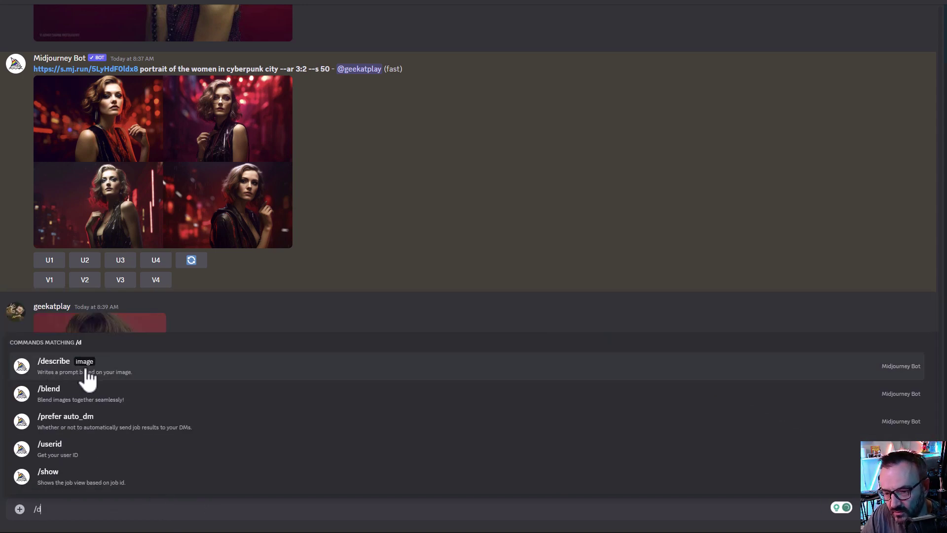
{"action": "left_click", "coordinate": [143, 371]}
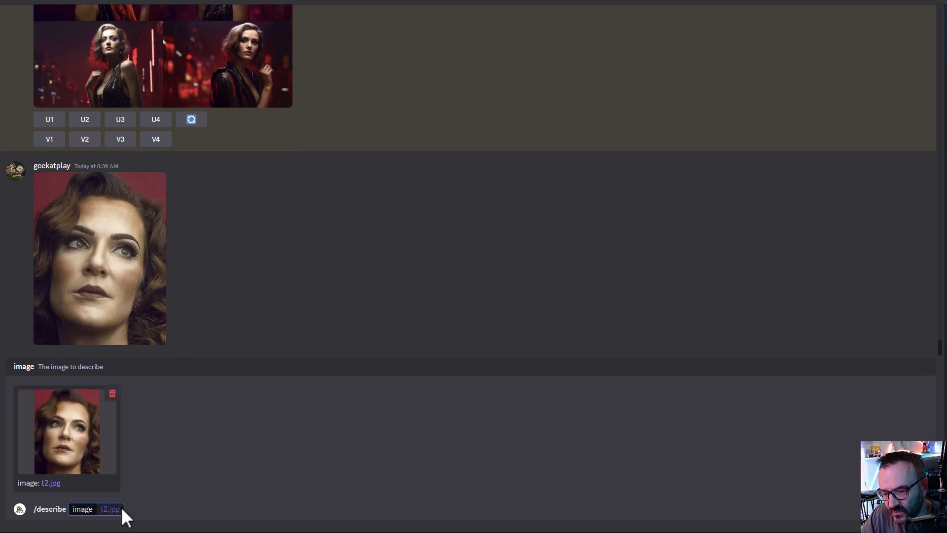
{"action": "key", "text": "Return"}
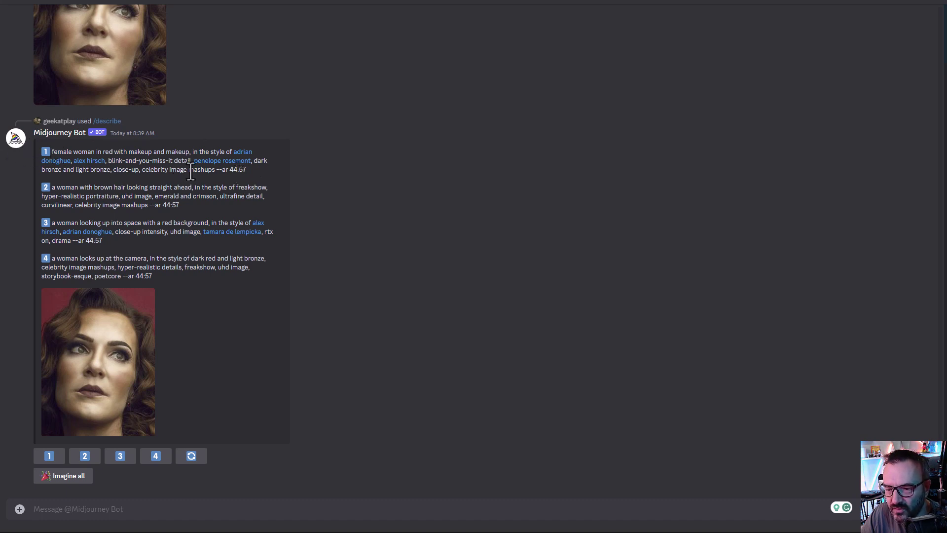
Copy the face close-up's image address from the enlarged view.
{"action": "scroll", "coordinate": [202, 171], "scroll_direction": "up", "scroll_amount": 2}
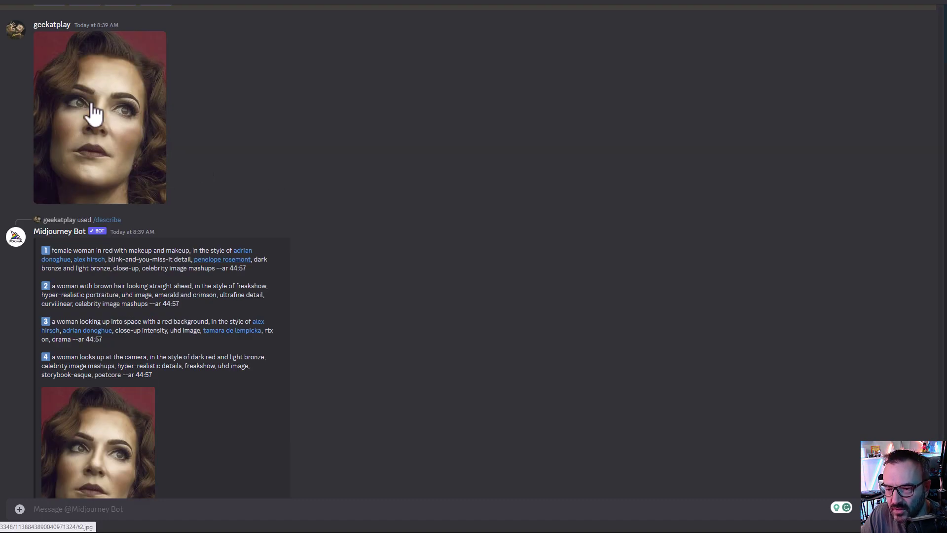
{"action": "left_click", "coordinate": [94, 117]}
{"action": "right_click", "coordinate": [440, 197]}
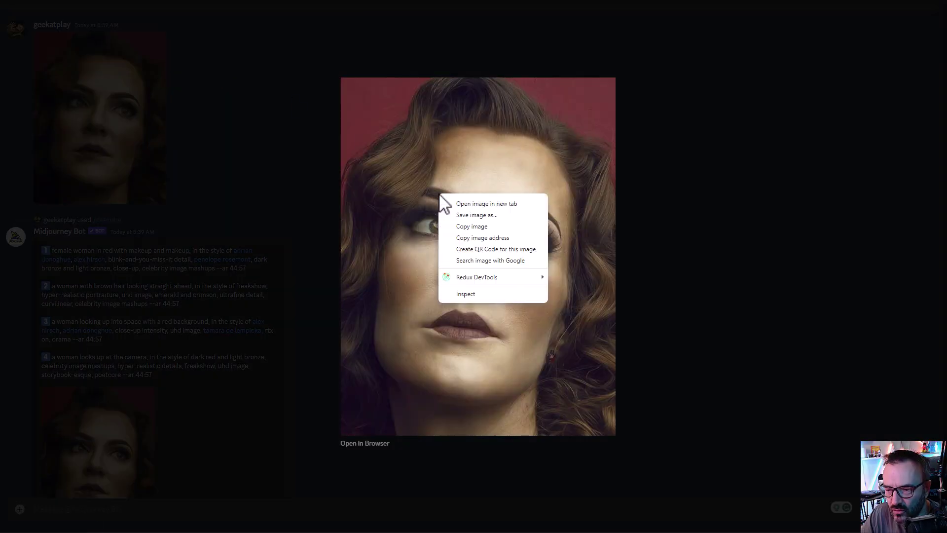
{"action": "left_click", "coordinate": [513, 237]}
{"action": "left_click", "coordinate": [657, 260]}
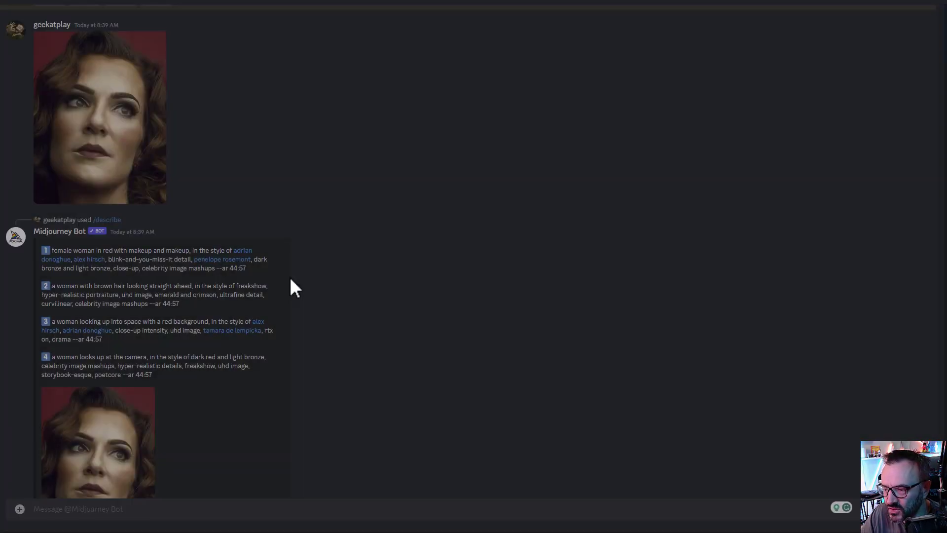
Prompt /imagine with the close-up's URL, the first description text and iw 2.
{"action": "type", "text": "/im"}
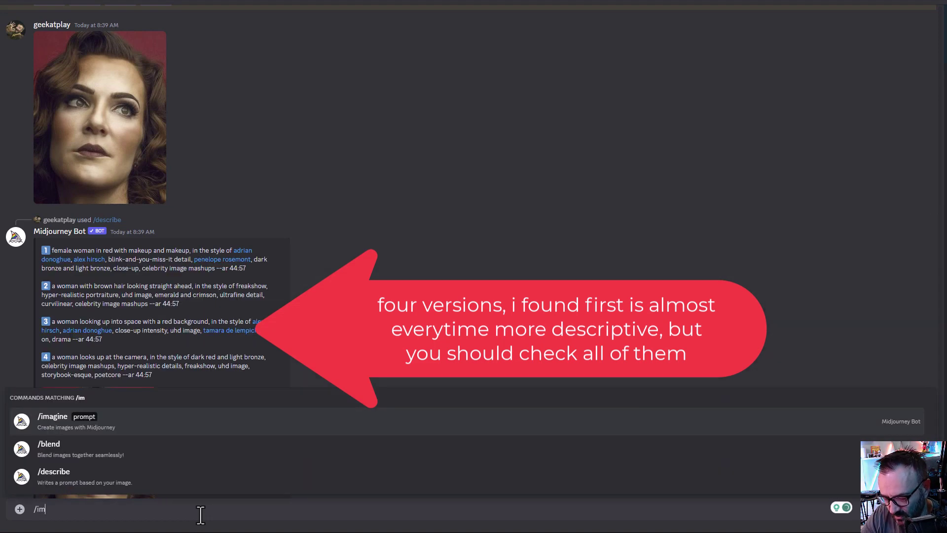
{"action": "key", "text": "Return"}
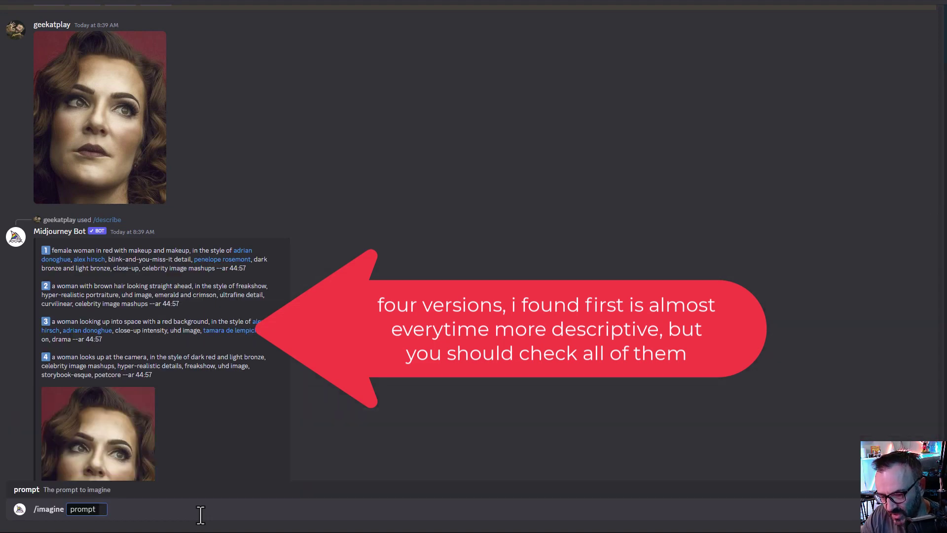
{"action": "key", "text": "ctrl+v"}
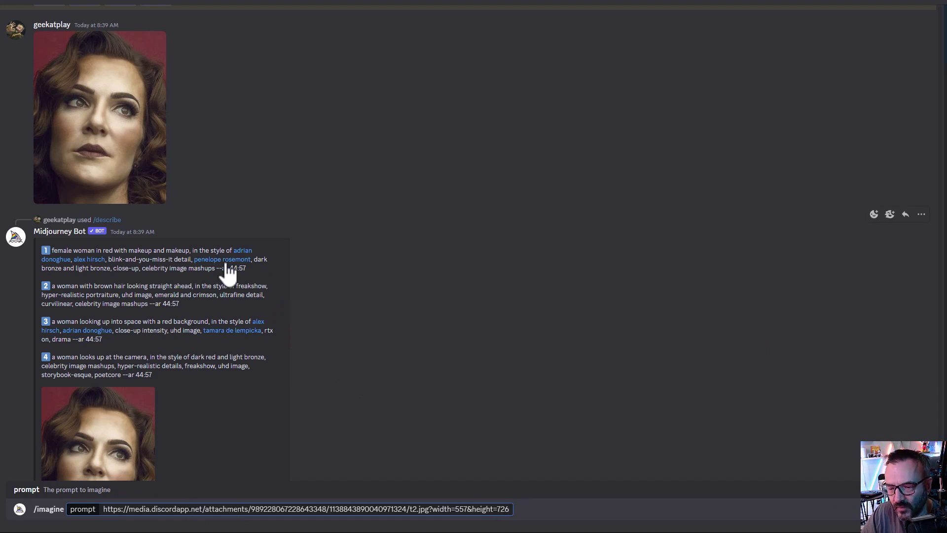
{"action": "left_click_drag", "start_coordinate": [215, 268], "coordinate": [55, 254]}
{"action": "key", "text": "ctrl+c"}
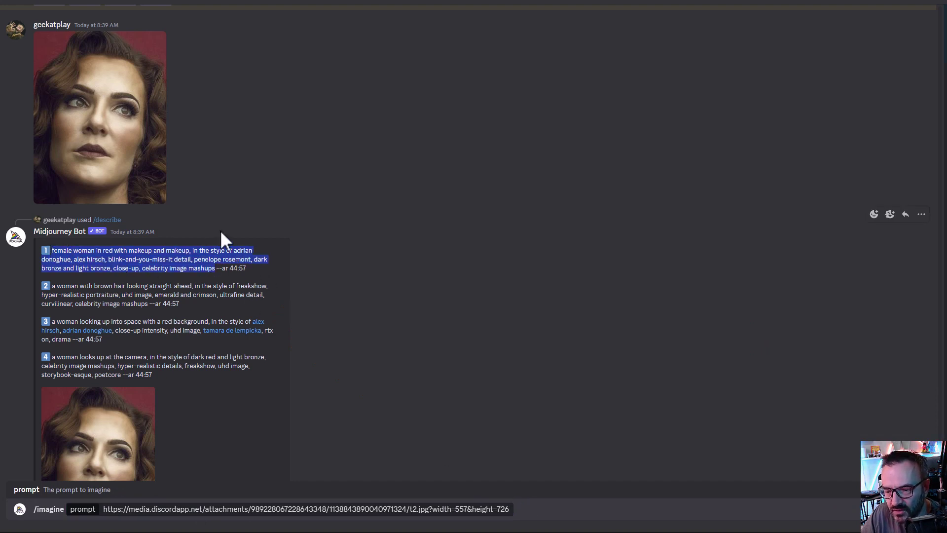
{"action": "left_click", "coordinate": [509, 508]}
{"action": "key", "text": "ctrl+v"}
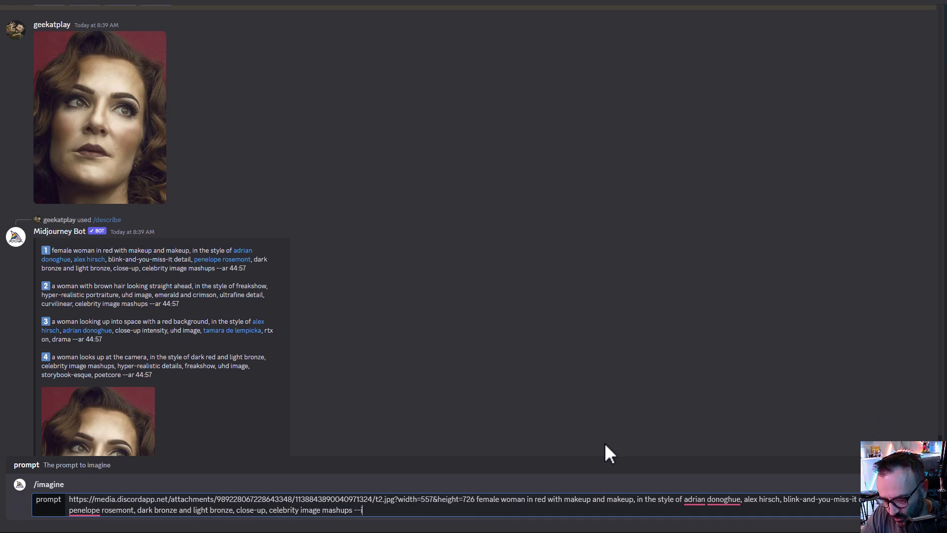
{"action": "type", "text": "iw"}
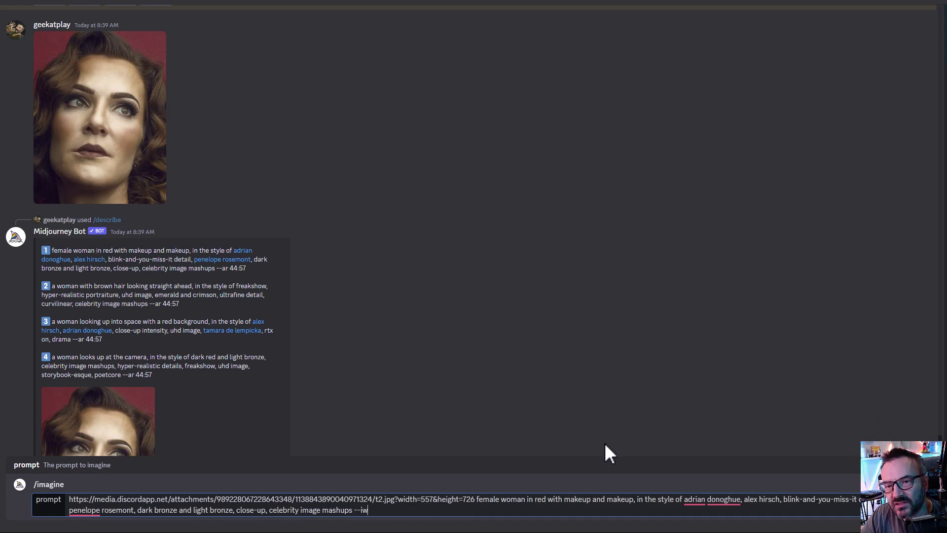
{"action": "type", "text": " 2"}
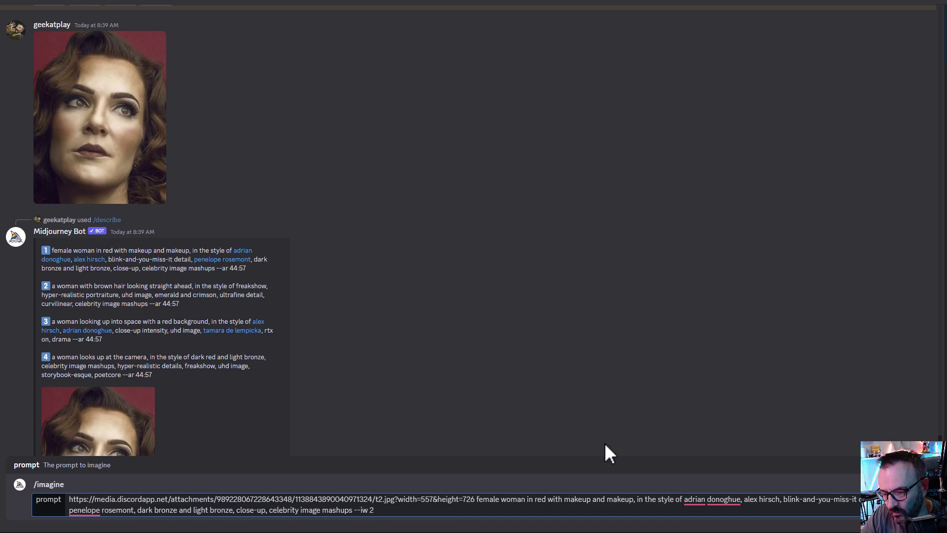
{"action": "key", "text": "Return"}
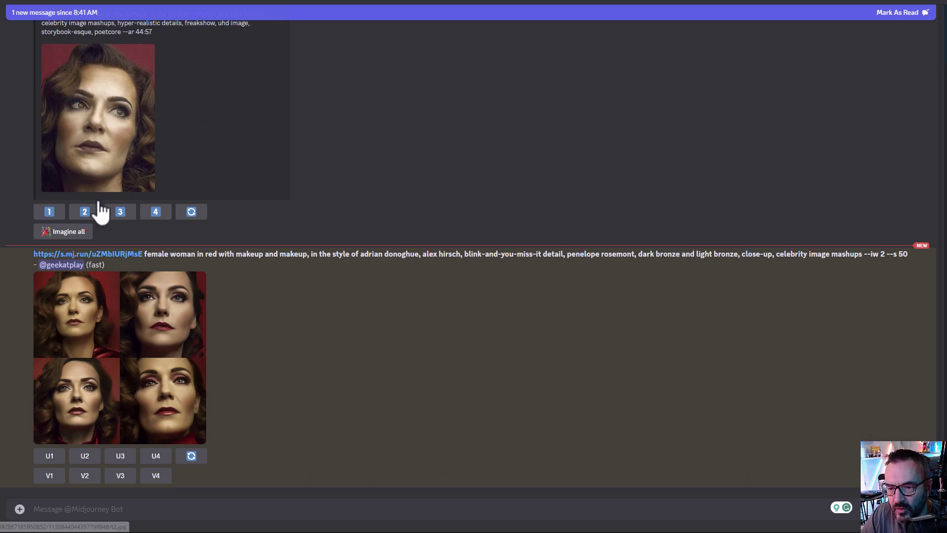
Inspect the new four-portrait grid and upscale Image #3 with U3.
{"action": "left_click", "coordinate": [126, 359]}
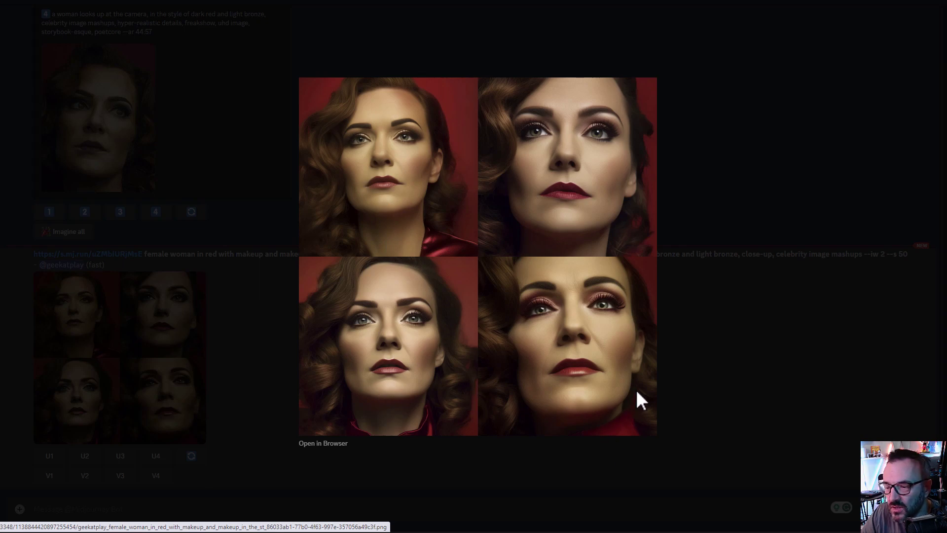
{"action": "left_click", "coordinate": [755, 368]}
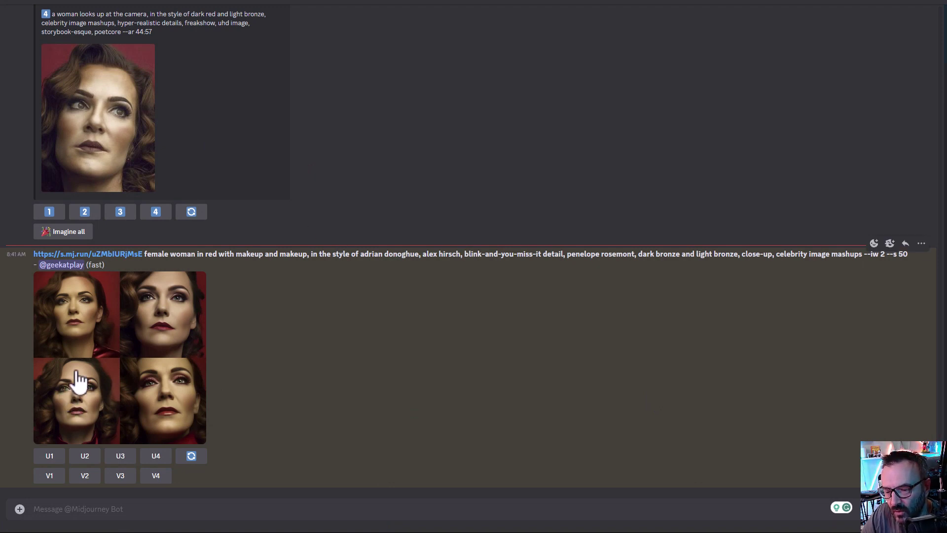
{"action": "left_click", "coordinate": [125, 457]}
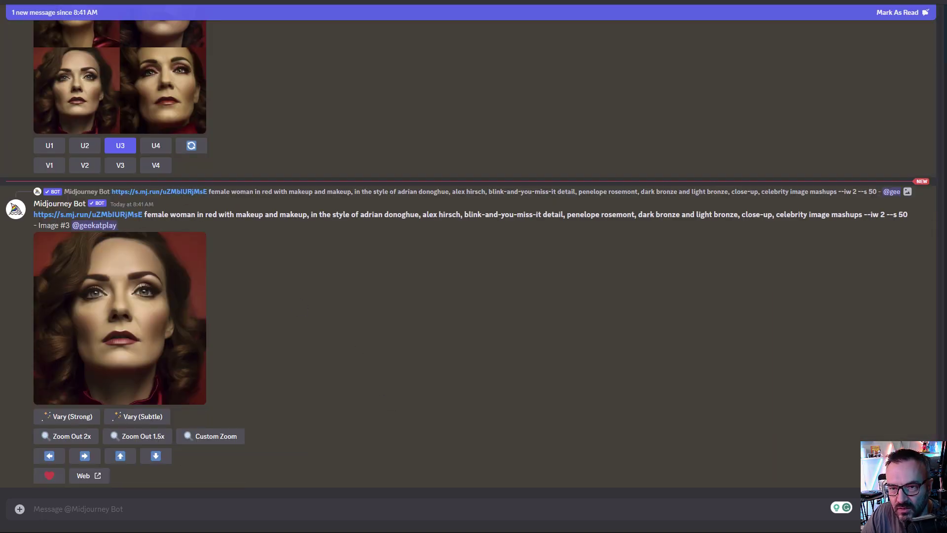
View the upscaled portrait full size in the browser, then return to the Discord chat.
{"action": "left_click", "coordinate": [146, 314]}
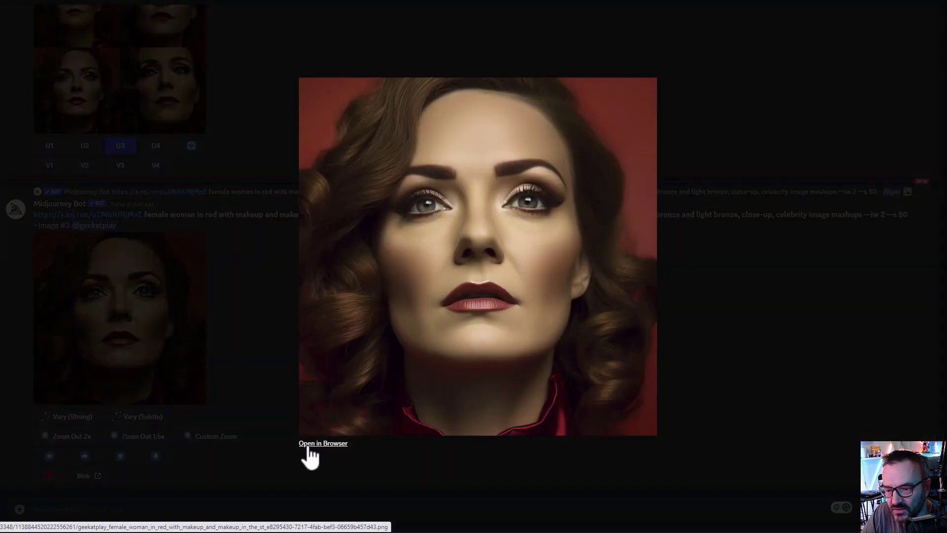
{"action": "left_click", "coordinate": [323, 442]}
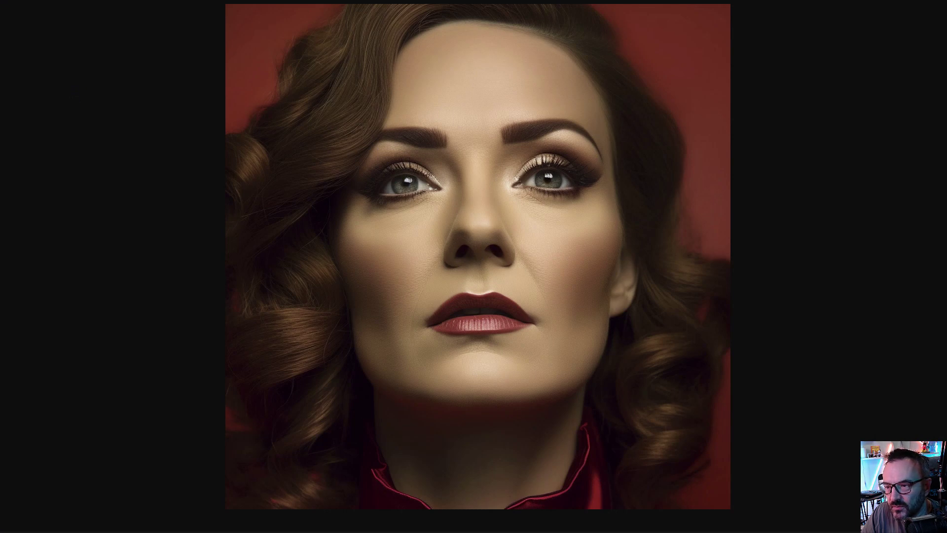
{"action": "scroll", "coordinate": [327, 249], "scroll_direction": "down", "scroll_amount": 1}
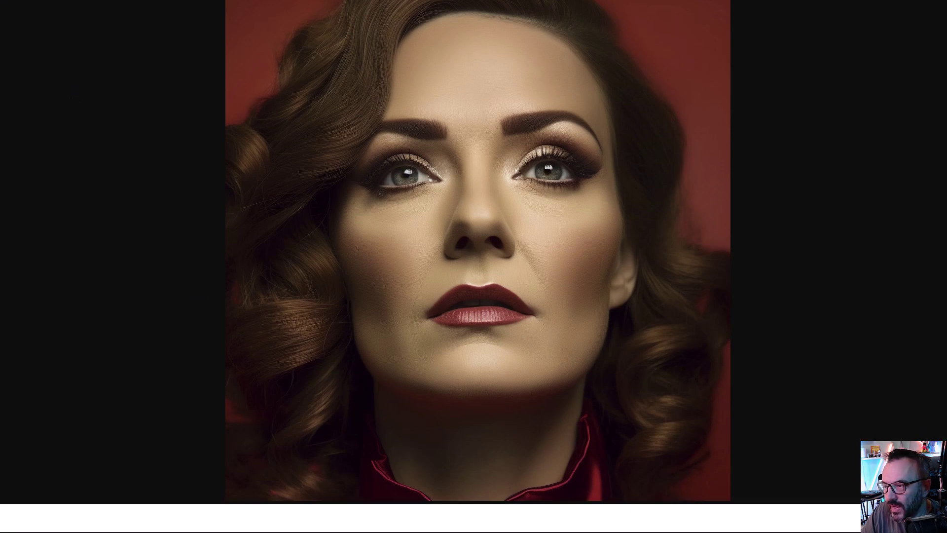
{"action": "key", "text": "alt+Tab"}
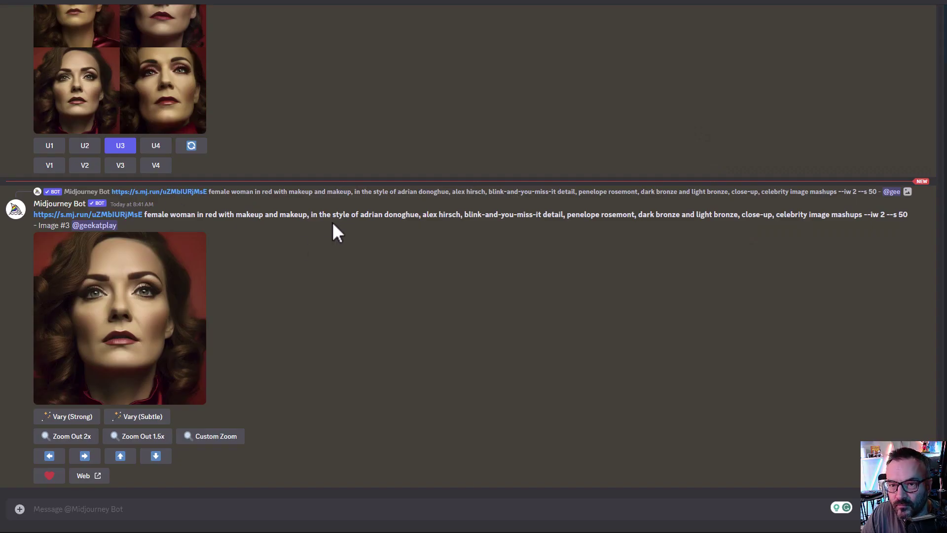
{"action": "left_click", "coordinate": [188, 508]}
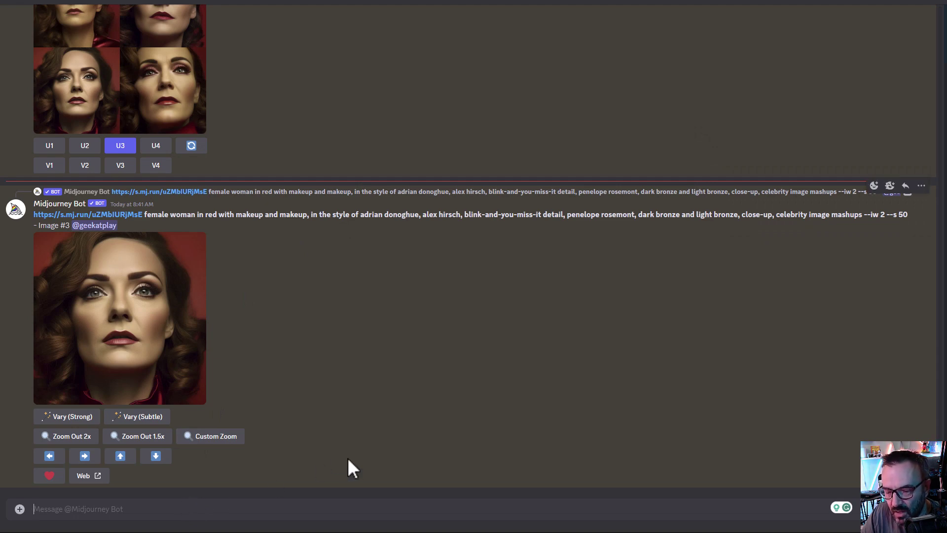
Send /blend with t2.jpg as image1 and t4.png as image2.
{"action": "type", "text": "/ble"}
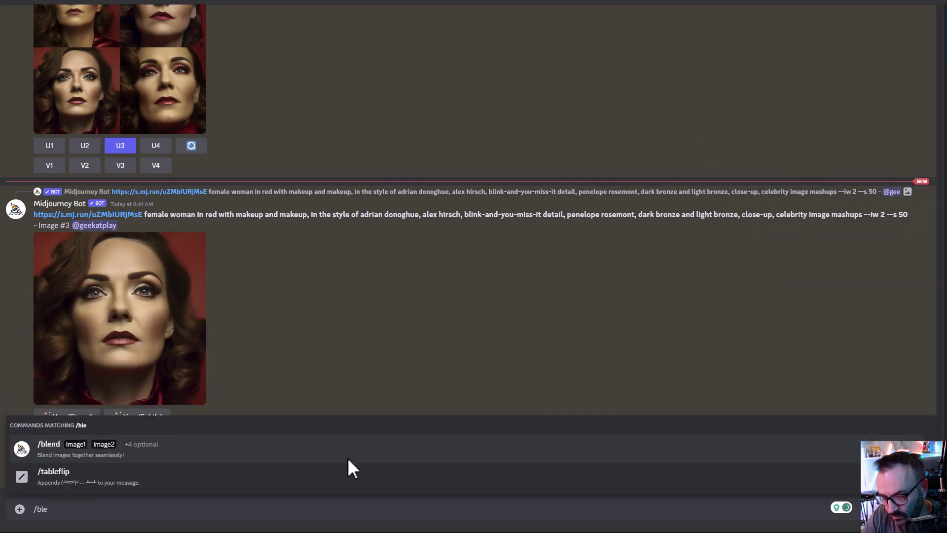
{"action": "left_click", "coordinate": [348, 460]}
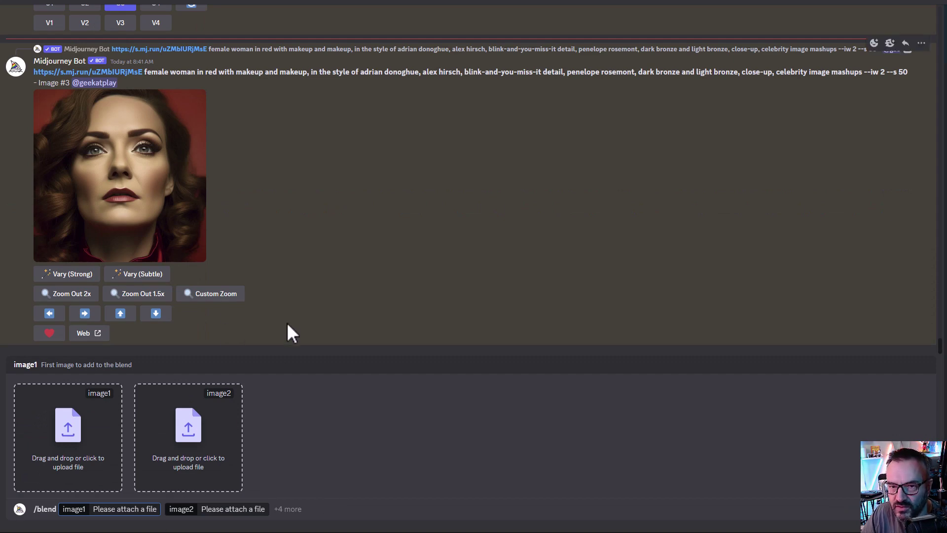
{"action": "scroll", "coordinate": [257, 304], "scroll_direction": "up", "scroll_amount": 3}
{"action": "scroll", "coordinate": [165, 316], "scroll_direction": "up", "scroll_amount": 5}
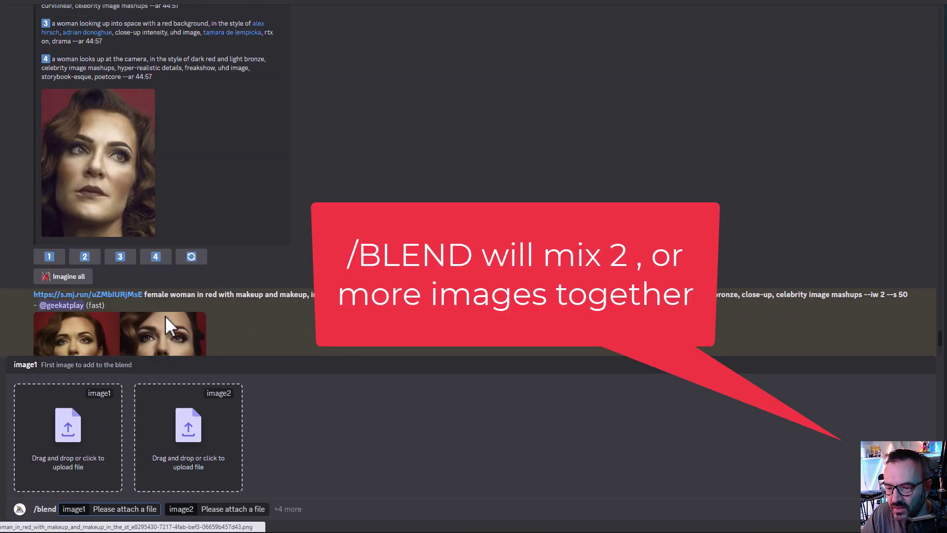
{"action": "scroll", "coordinate": [228, 215], "scroll_direction": "down", "scroll_amount": 6}
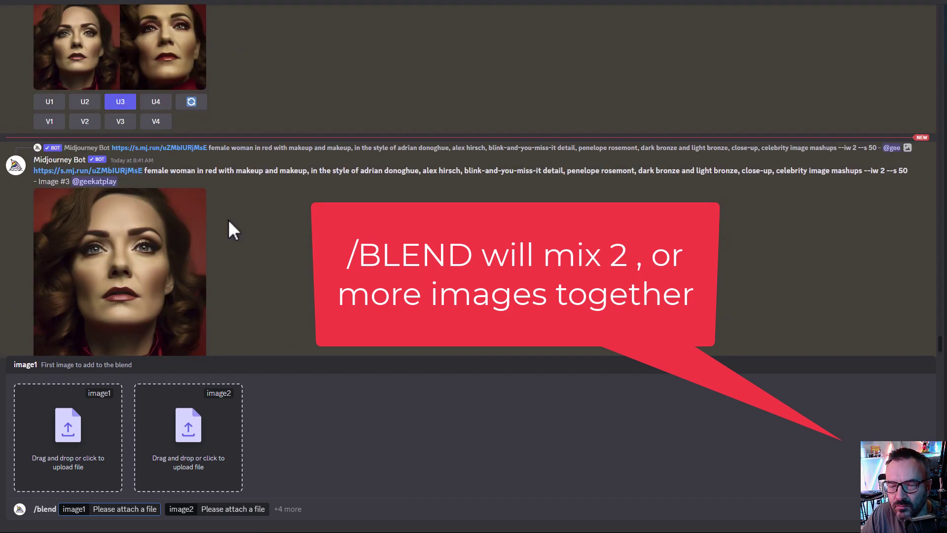
{"action": "scroll", "coordinate": [265, 239], "scroll_direction": "up", "scroll_amount": 5}
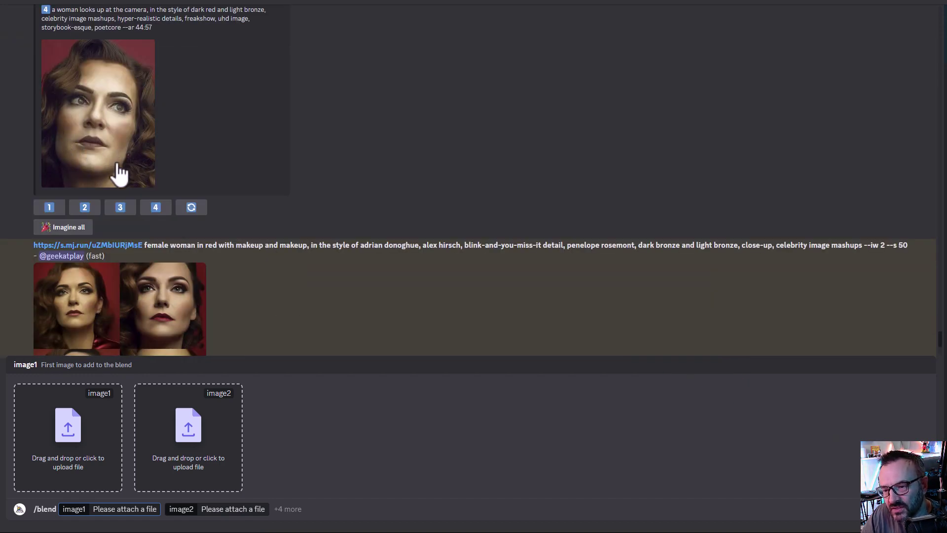
{"action": "scroll", "coordinate": [253, 291], "scroll_direction": "down", "scroll_amount": 7}
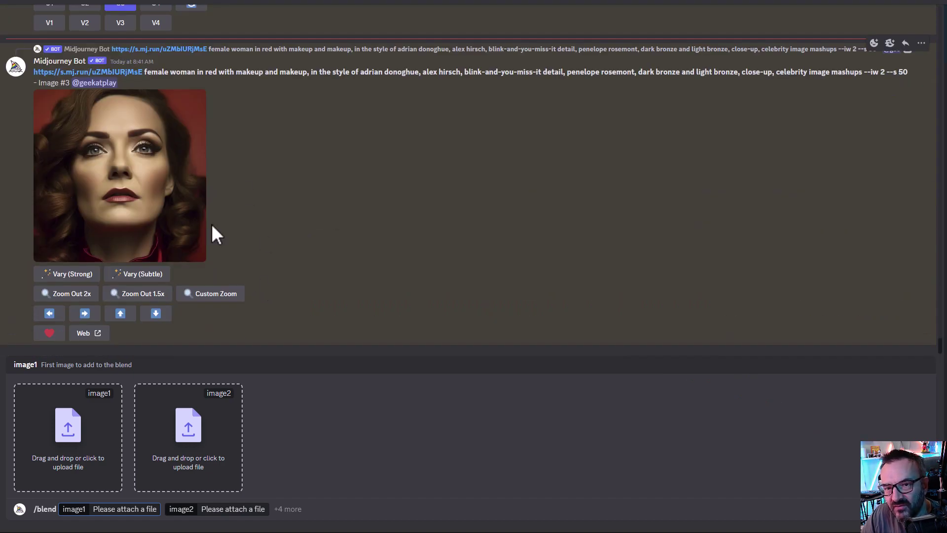
{"action": "key", "text": "Return"}
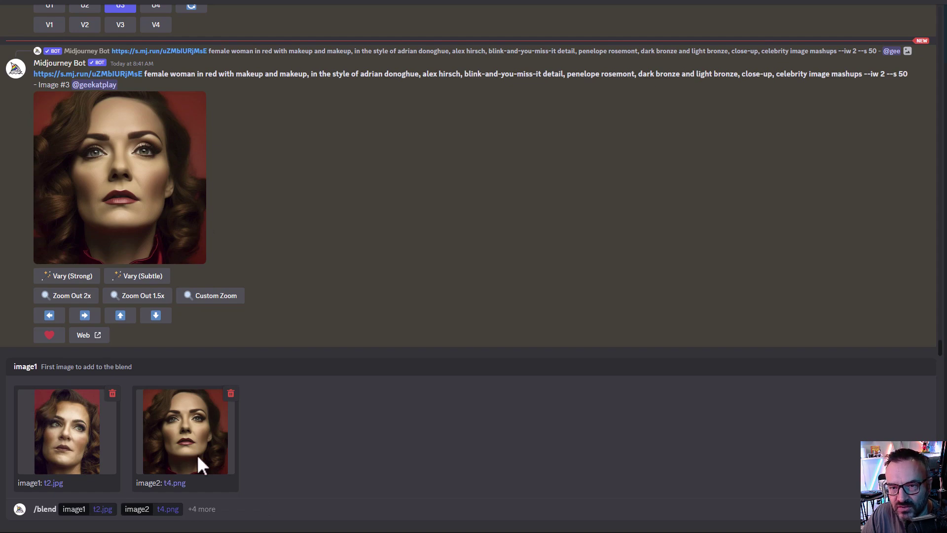
{"action": "left_click", "coordinate": [180, 508]}
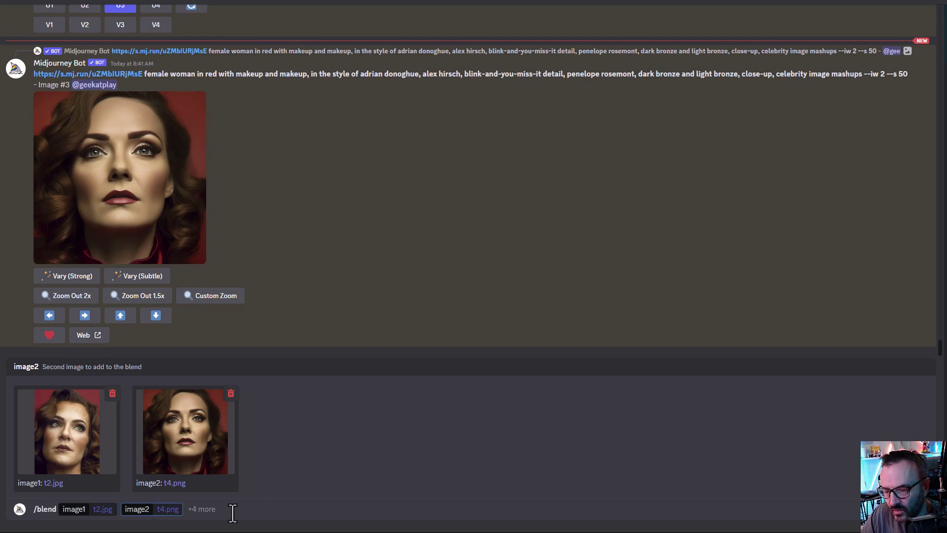
{"action": "key", "text": "Return"}
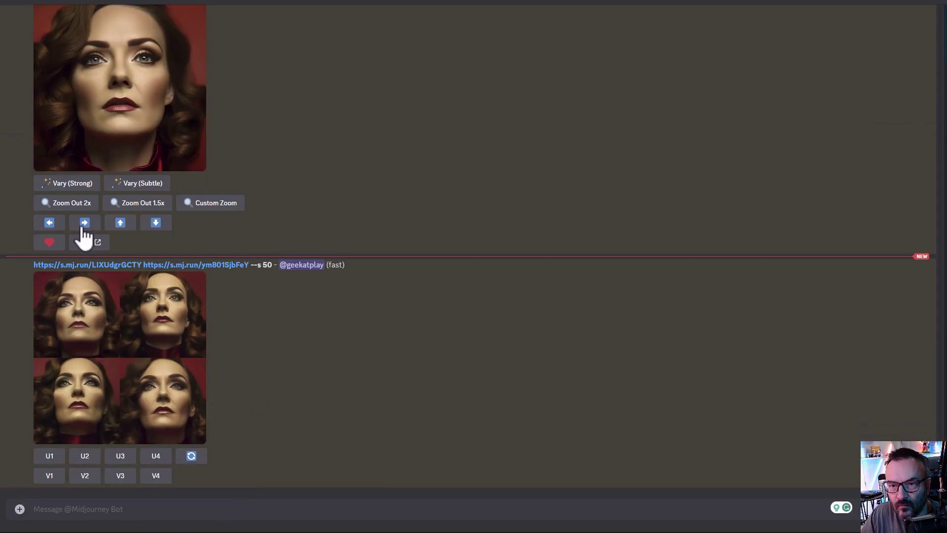
Inspect the new four-portrait blend grid at full size.
{"action": "left_click", "coordinate": [162, 335]}
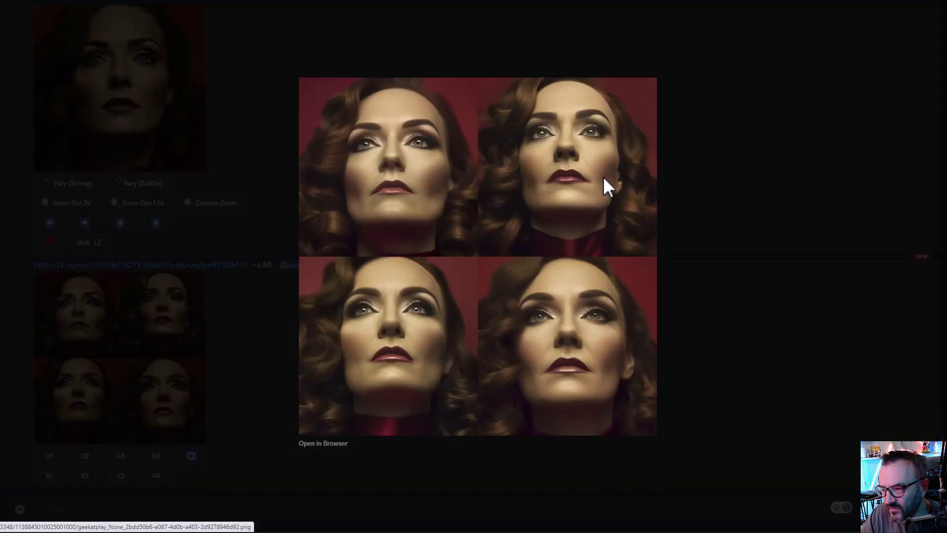
{"action": "left_click", "coordinate": [767, 283]}
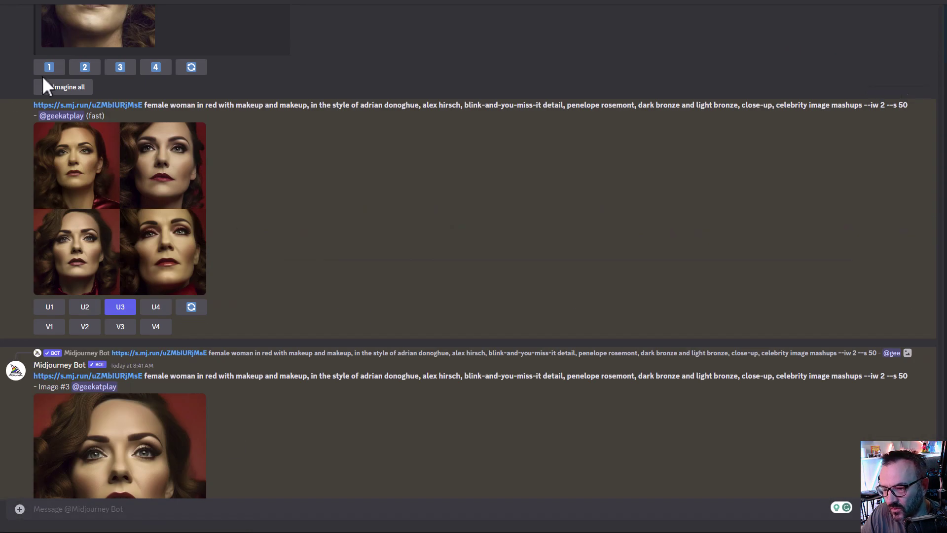
{"action": "scroll", "coordinate": [247, 207], "scroll_direction": "up", "scroll_amount": 5}
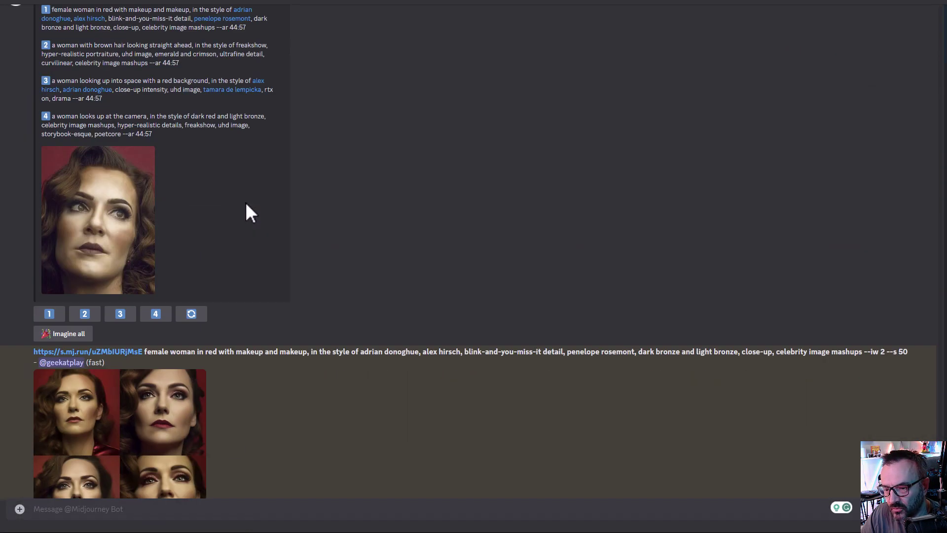
{"action": "scroll", "coordinate": [325, 291], "scroll_direction": "down", "scroll_amount": 14}
{"action": "scroll", "coordinate": [325, 285], "scroll_direction": "down", "scroll_amount": 2}
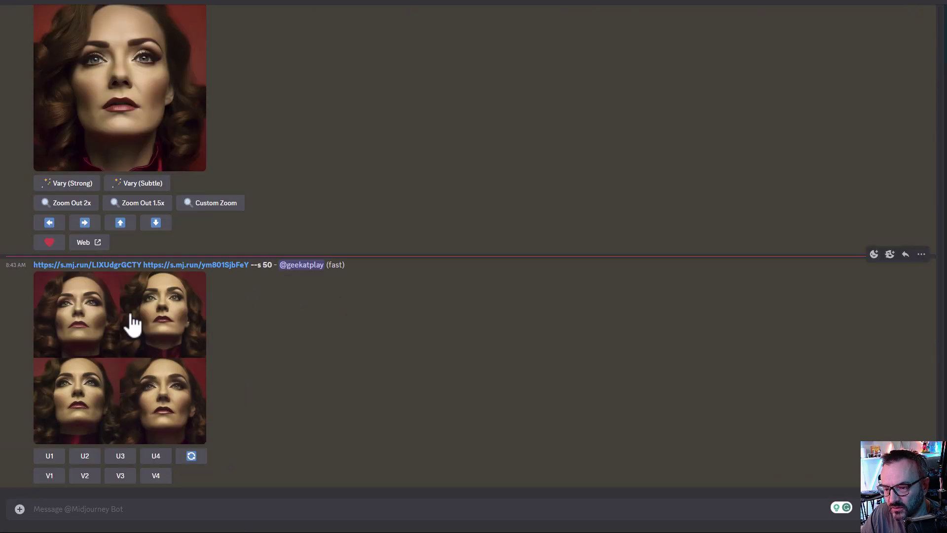
{"action": "left_click", "coordinate": [129, 323]}
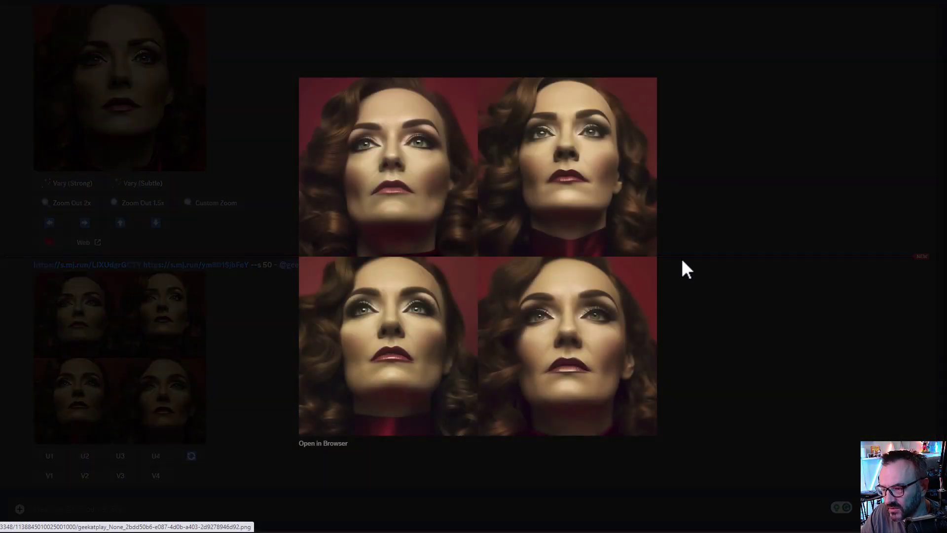
{"action": "left_click", "coordinate": [105, 439]}
Upscale the blend grid's second portrait with U2, then open and cancel Custom Zoom.
{"action": "left_click", "coordinate": [85, 455]}
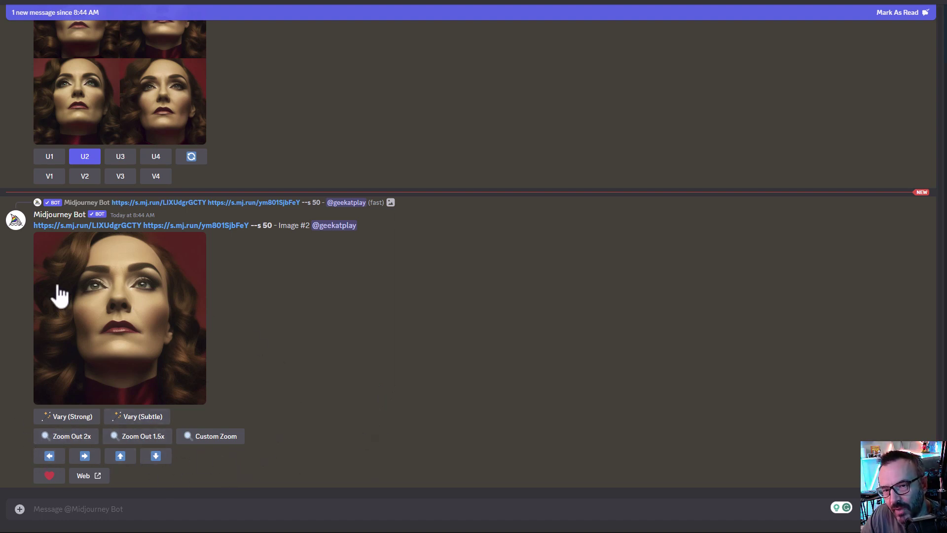
{"action": "left_click", "coordinate": [207, 437]}
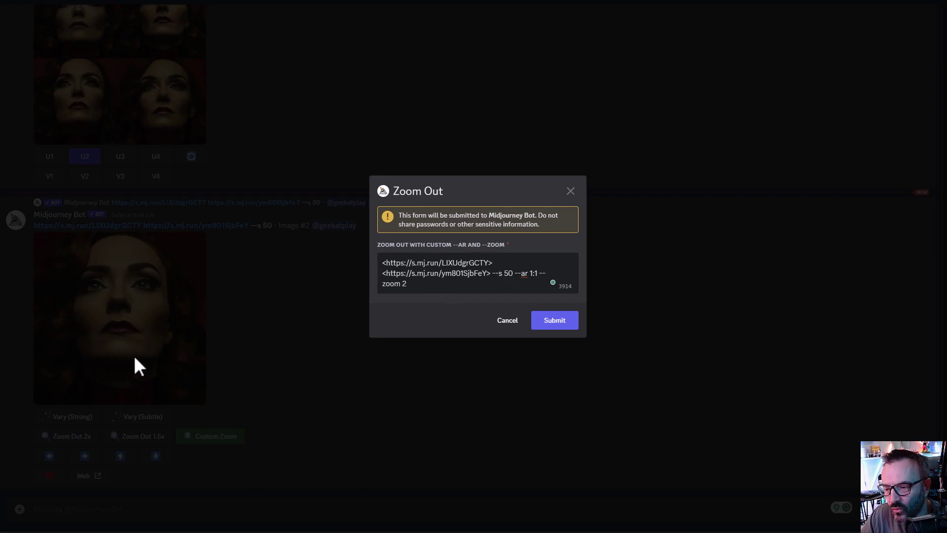
{"action": "left_click", "coordinate": [506, 321]}
Run /describe on the red-background portrait t1.jpg.
{"action": "scroll", "coordinate": [315, 377], "scroll_direction": "up", "scroll_amount": 15}
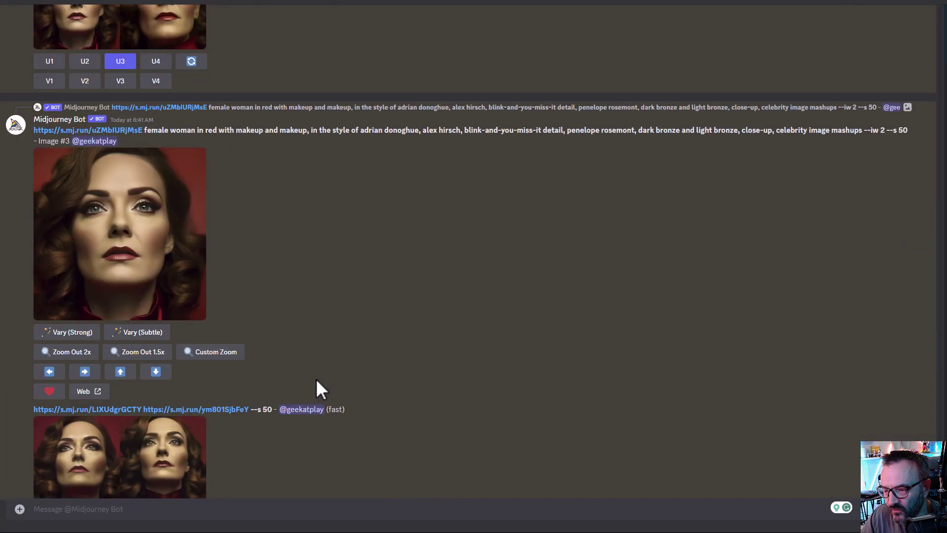
{"action": "scroll", "coordinate": [316, 379], "scroll_direction": "up", "scroll_amount": 5}
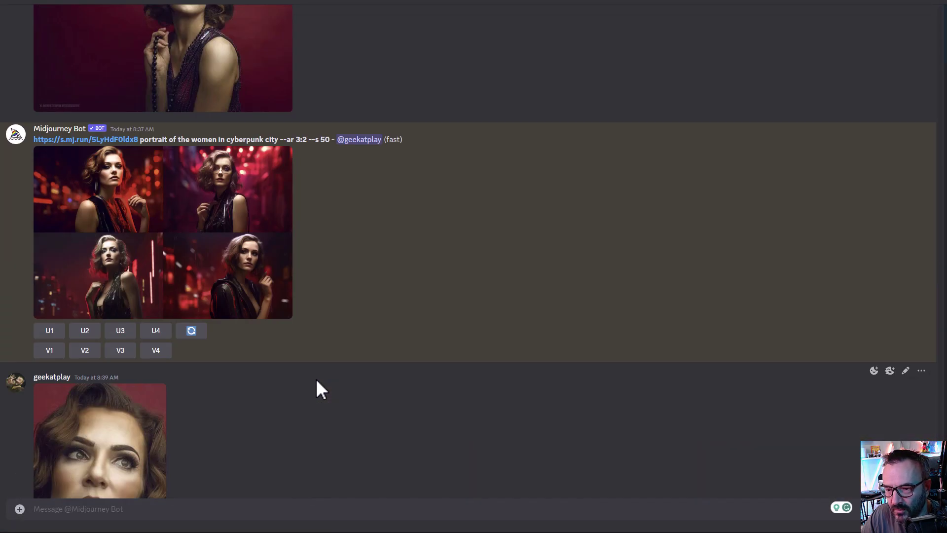
{"action": "scroll", "coordinate": [315, 377], "scroll_direction": "down", "scroll_amount": 10}
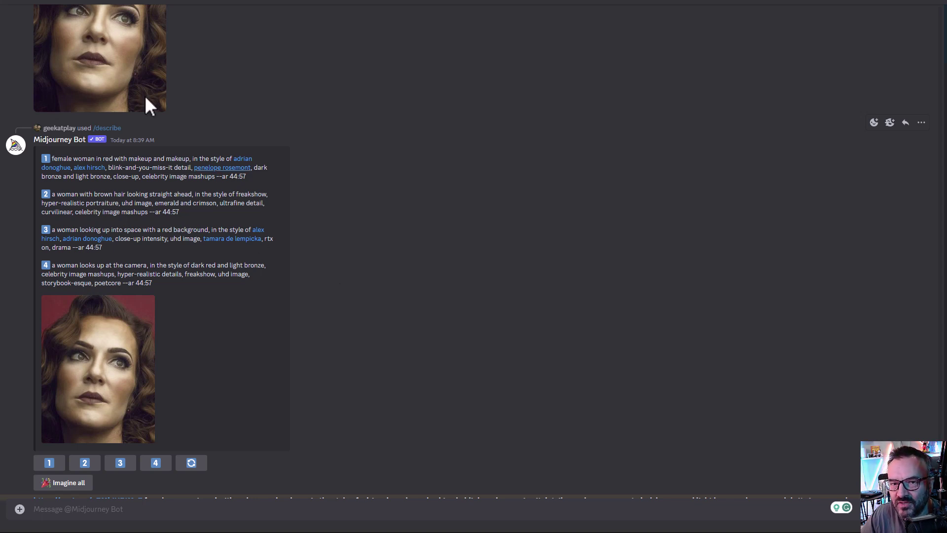
{"action": "left_click", "coordinate": [107, 127]}
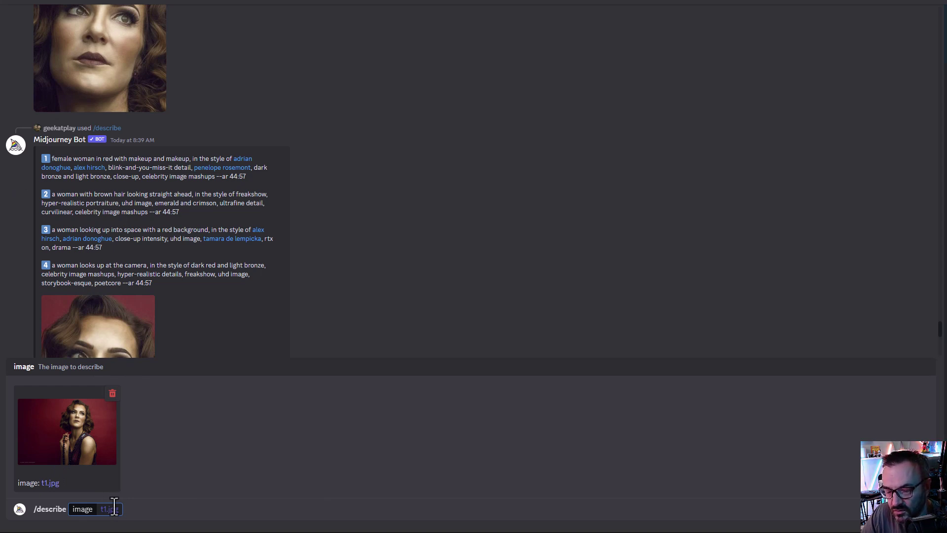
{"action": "key", "text": "Return"}
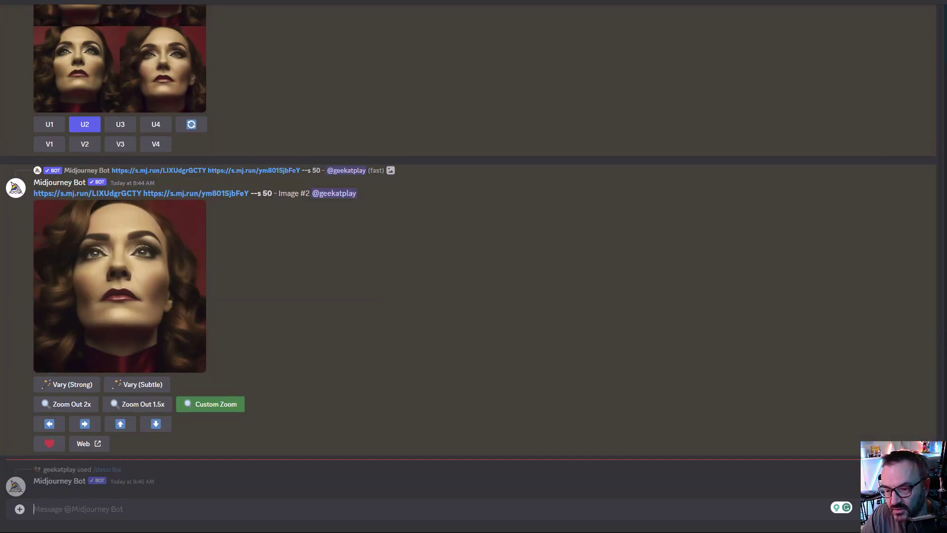
Copy the upscaled portrait's image address from its enlarged view.
{"action": "scroll", "coordinate": [247, 251], "scroll_direction": "up", "scroll_amount": 3}
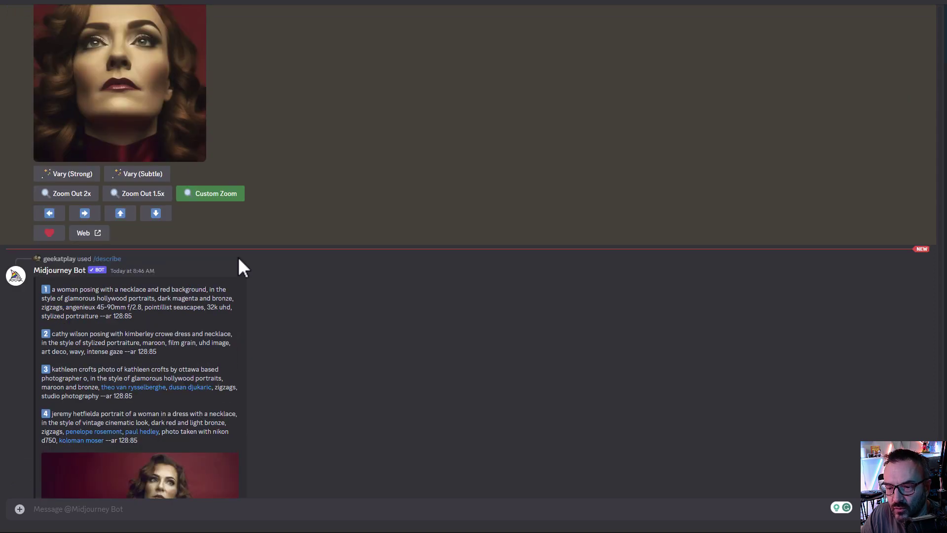
{"action": "scroll", "coordinate": [238, 256], "scroll_direction": "up", "scroll_amount": 2}
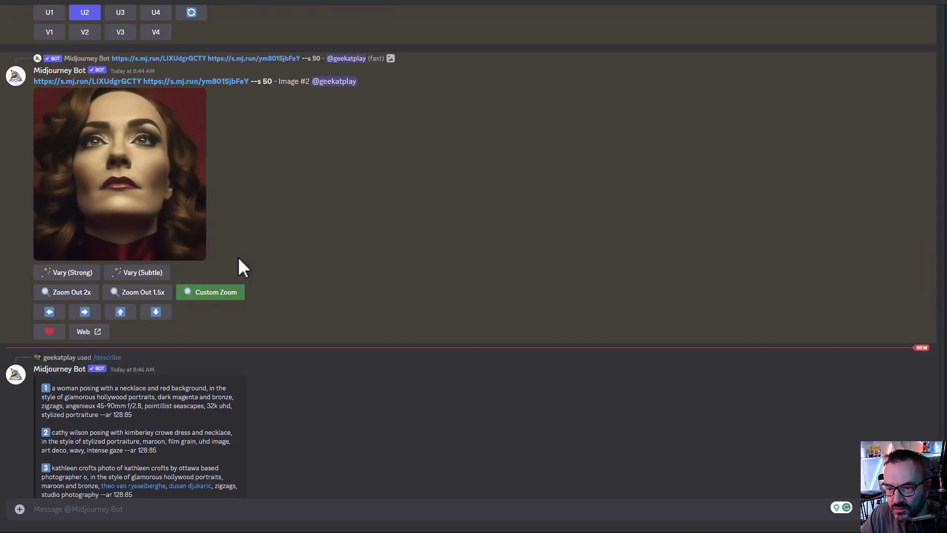
{"action": "left_click", "coordinate": [129, 160]}
{"action": "right_click", "coordinate": [489, 248]}
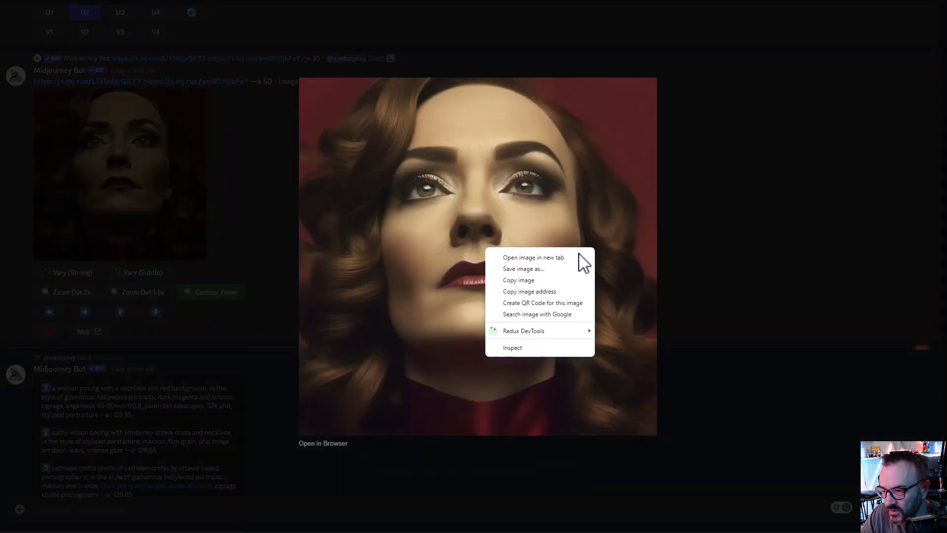
{"action": "left_click", "coordinate": [551, 293]}
{"action": "left_click", "coordinate": [755, 271]}
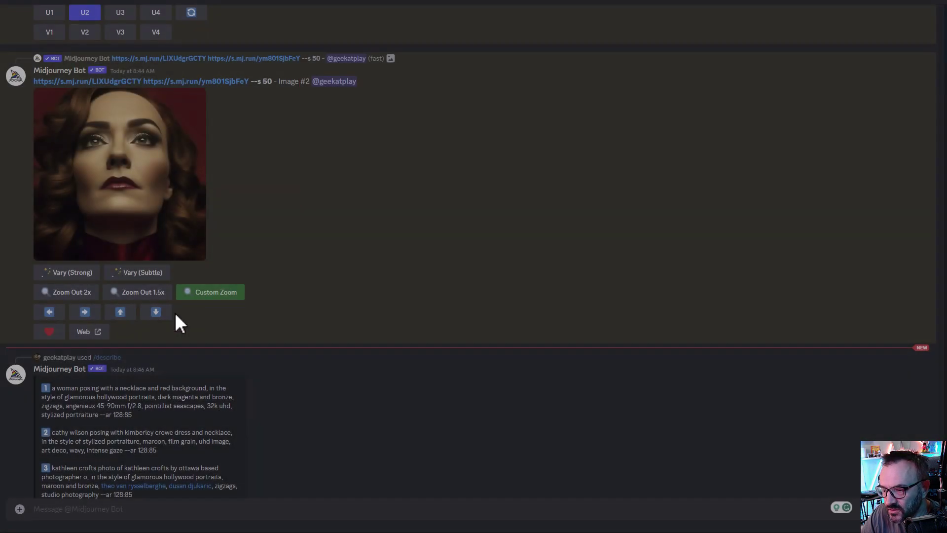
Open and cancel Custom Zoom, then select the text of describe option 1.
{"action": "left_click", "coordinate": [221, 296]}
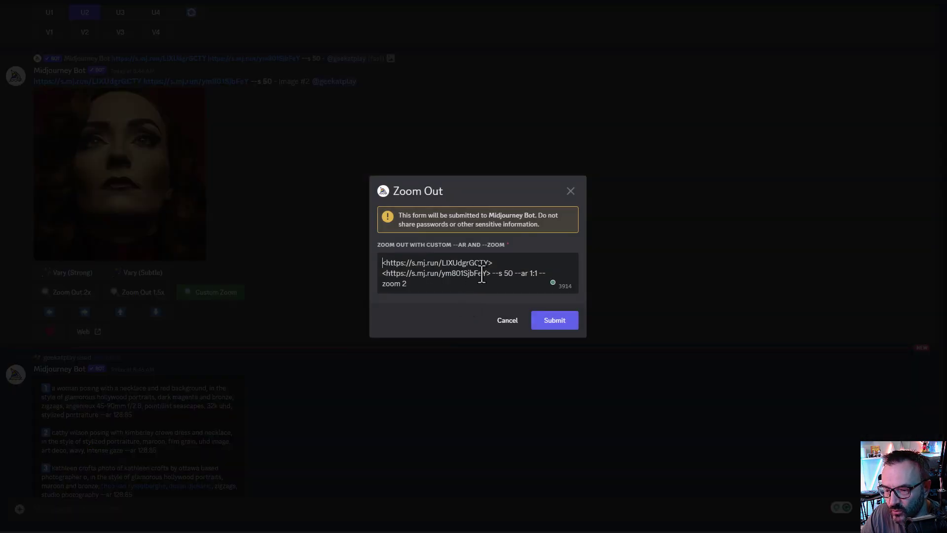
{"action": "left_click", "coordinate": [508, 321]}
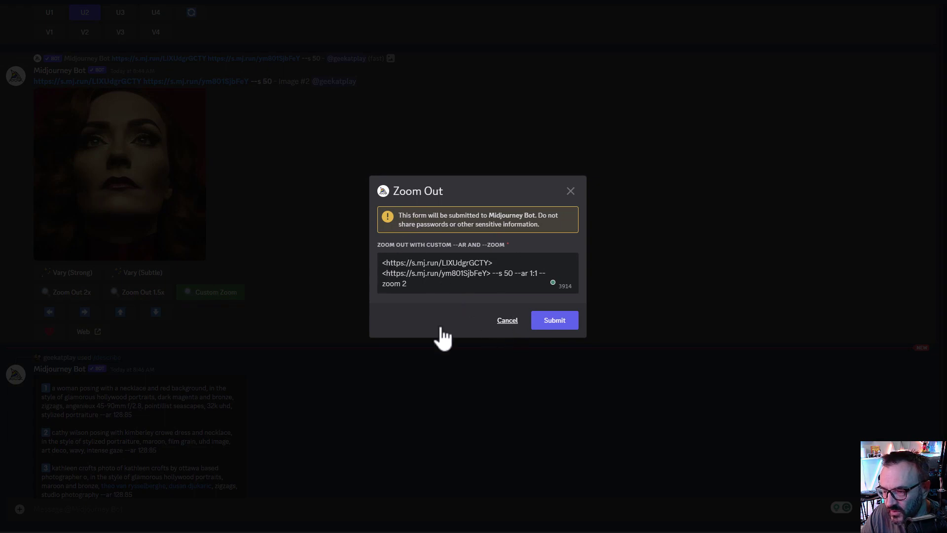
{"action": "scroll", "coordinate": [287, 363], "scroll_direction": "down", "scroll_amount": 5}
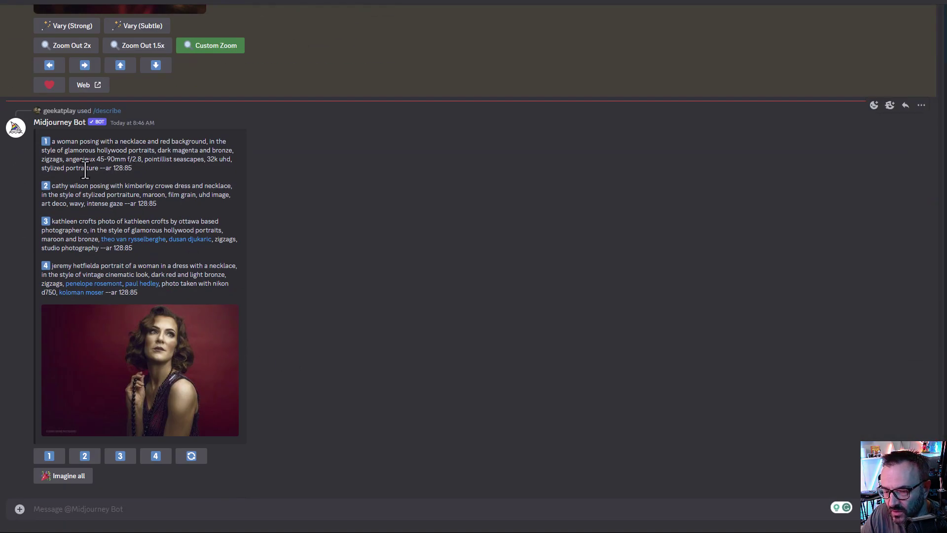
{"action": "left_click_drag", "start_coordinate": [98, 169], "coordinate": [58, 141]}
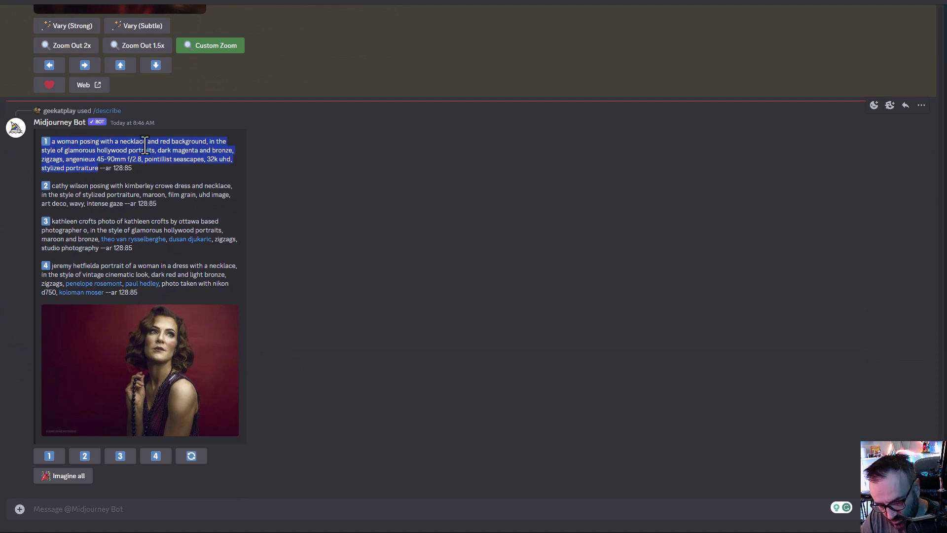
{"action": "scroll", "coordinate": [241, 196], "scroll_direction": "up", "scroll_amount": 2}
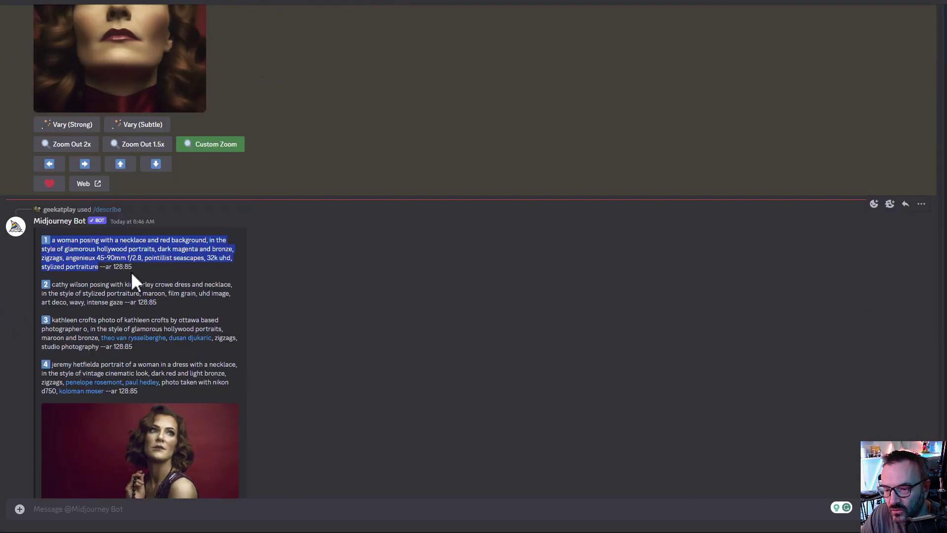
Custom-zoom the portrait at --zoom 1.2, with the woman-posing prompt pasted after the image links.
{"action": "scroll", "coordinate": [203, 278], "scroll_direction": "up", "scroll_amount": 1}
{"action": "left_click", "coordinate": [222, 196]}
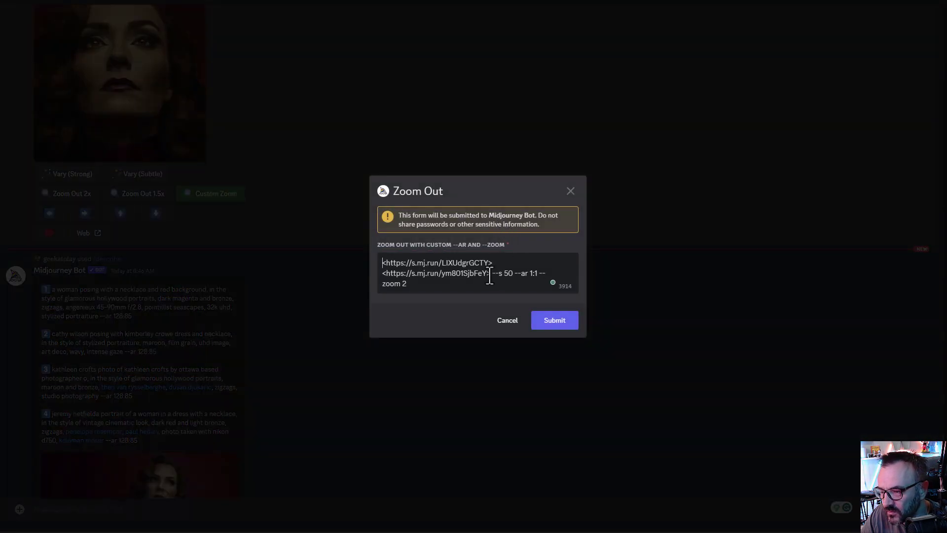
{"action": "left_click", "coordinate": [491, 273]}
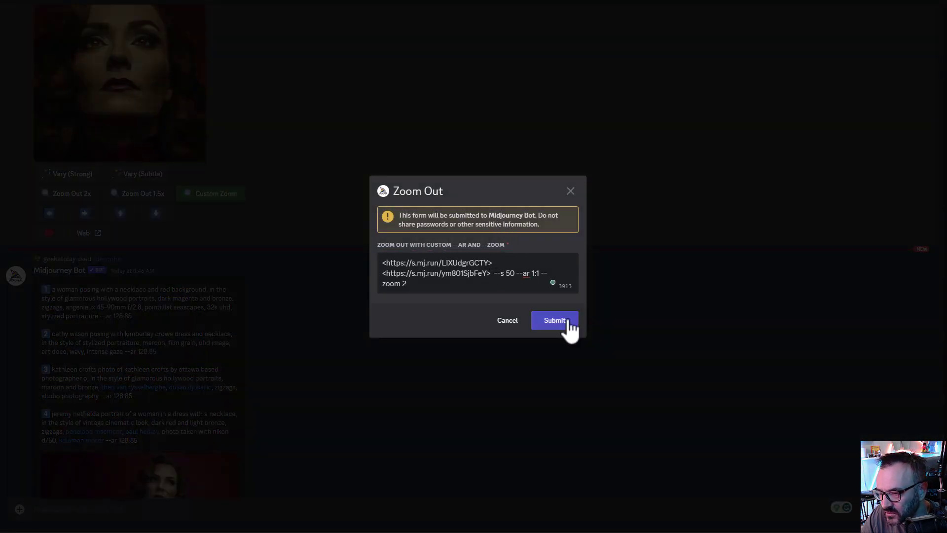
{"action": "key", "text": "ctrl+v"}
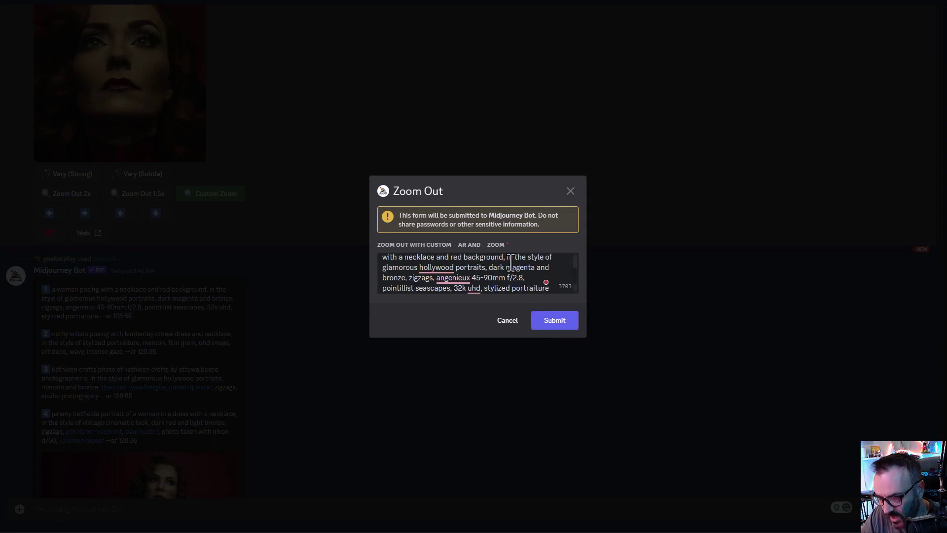
{"action": "scroll", "coordinate": [508, 270], "scroll_direction": "down", "scroll_amount": 1}
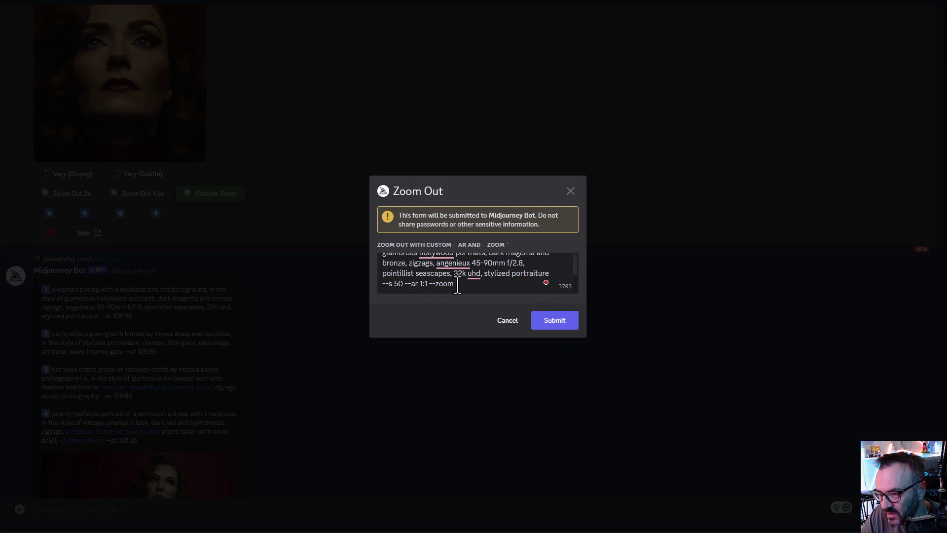
{"action": "type", "text": "1.2"}
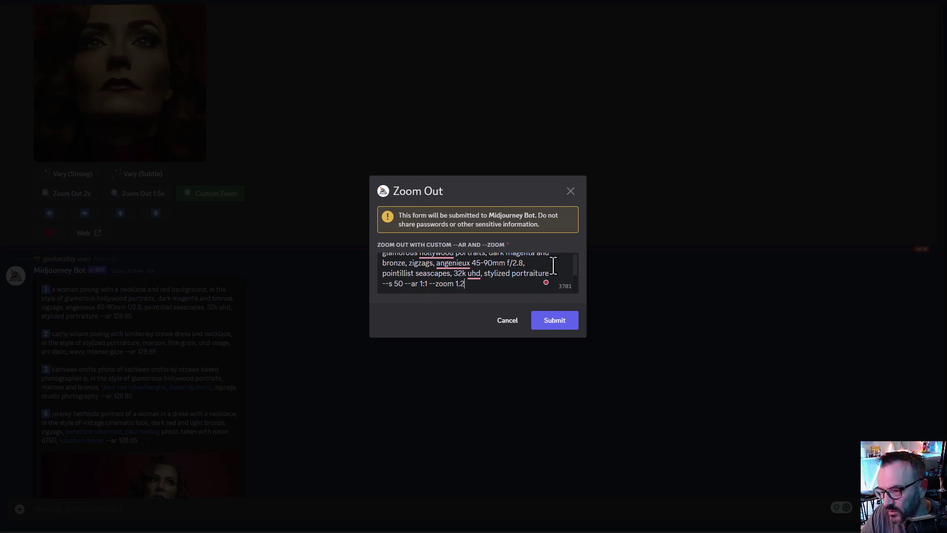
{"action": "left_click", "coordinate": [535, 318]}
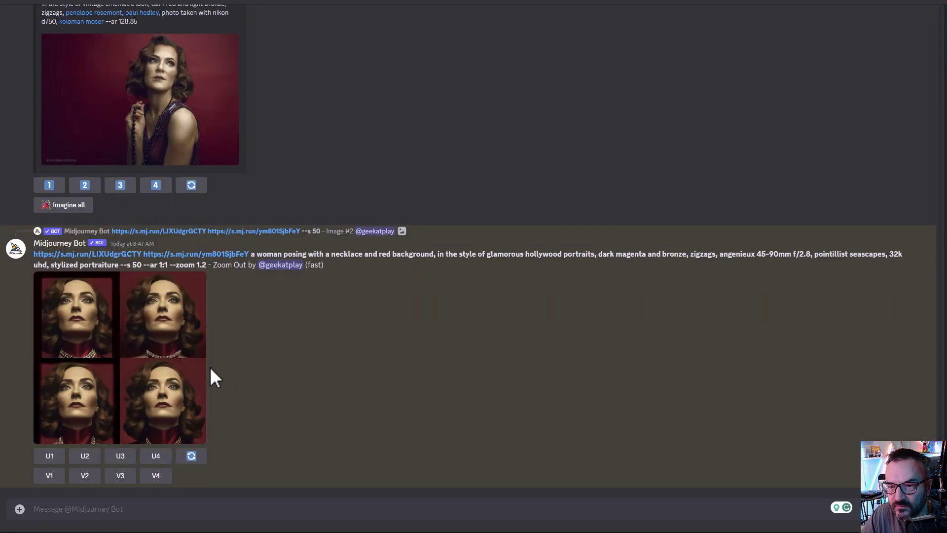
Start an /imagine with the previous prompt, swapping in the neon cyberpunk description.
{"action": "left_click", "coordinate": [198, 367]}
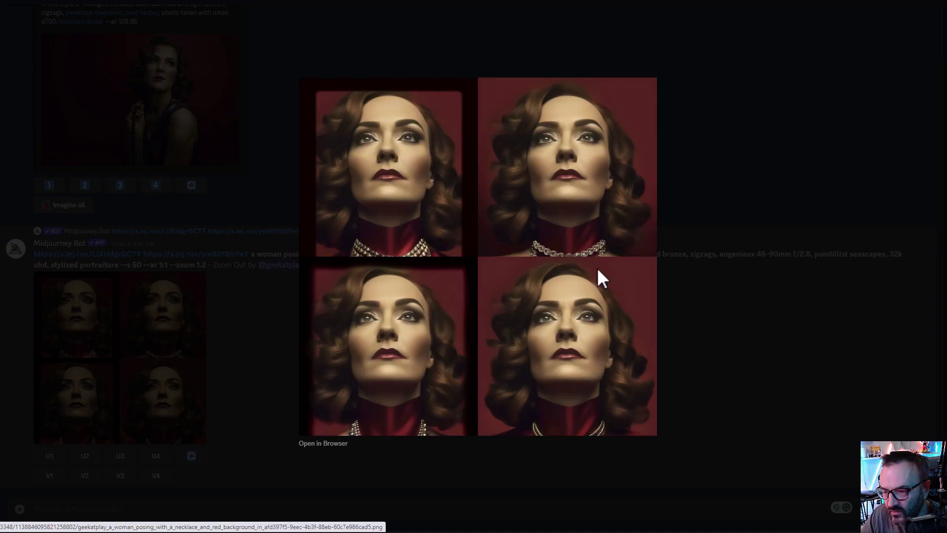
{"action": "left_click", "coordinate": [740, 370]}
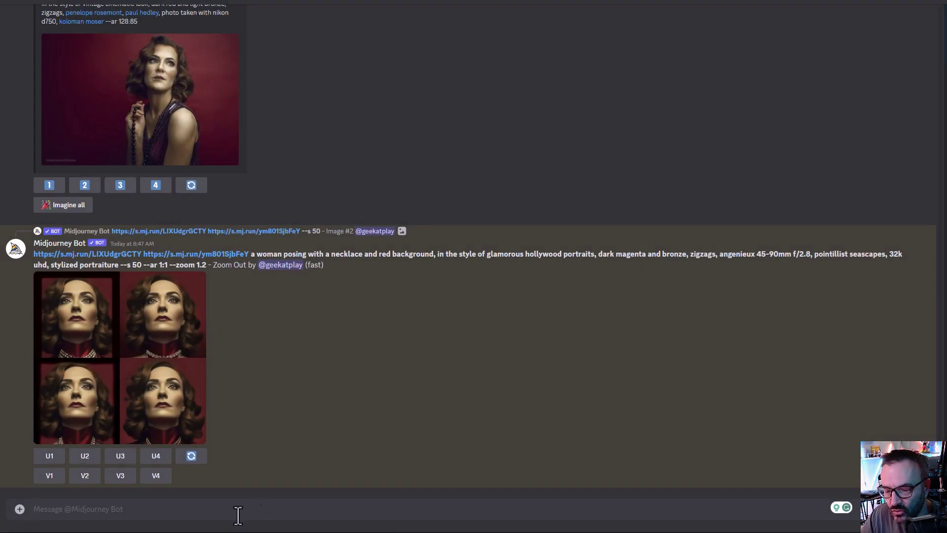
{"action": "type", "text": "/im"}
{"action": "key", "text": "Tab"}
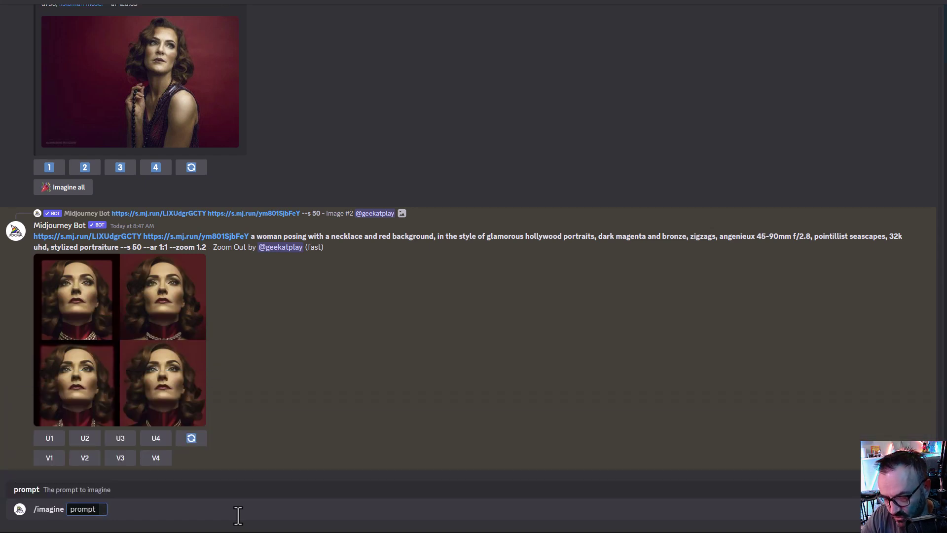
{"action": "key", "text": "ctrl+v"}
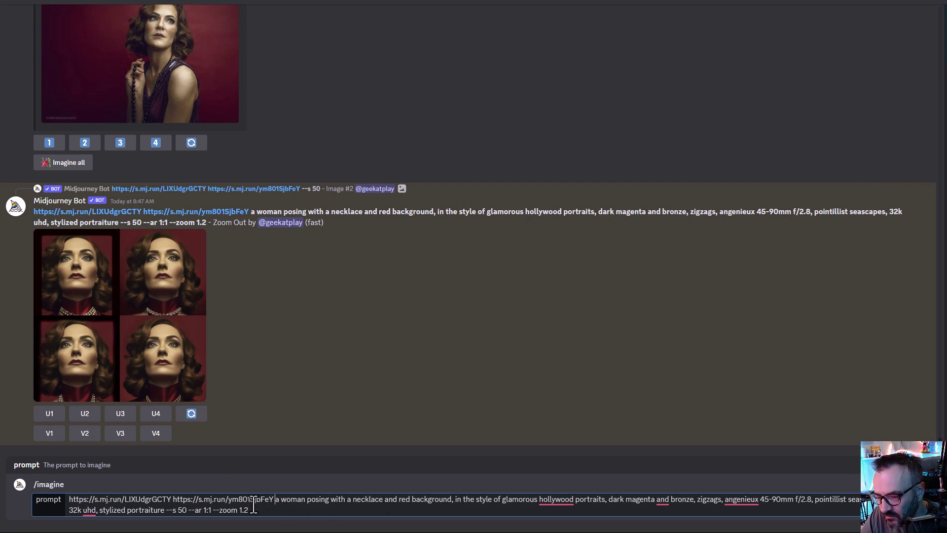
{"action": "left_click_drag", "start_coordinate": [274, 499], "coordinate": [163, 515]}
{"action": "key", "text": "ctrl+v"}
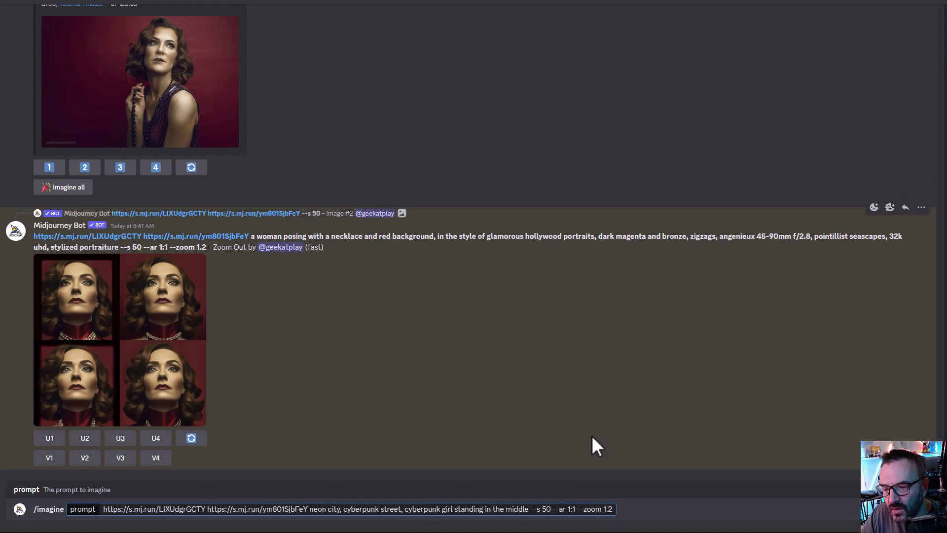
Change stylize from 50 to 750 and zoom from 1.2 to 1.5, then send.
{"action": "left_click", "coordinate": [542, 508]}
{"action": "type", "text": "7"}
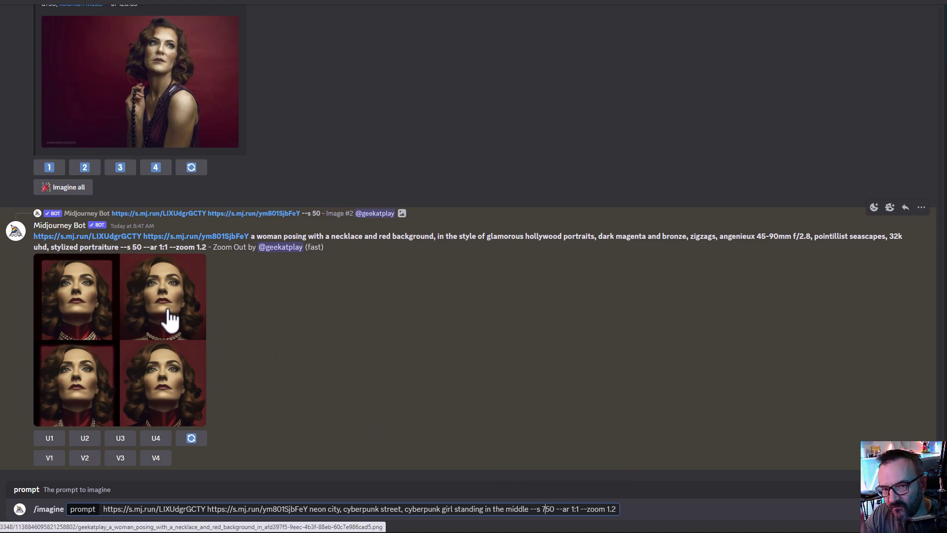
{"action": "left_click", "coordinate": [617, 509]}
{"action": "key", "text": "BackSpace"}
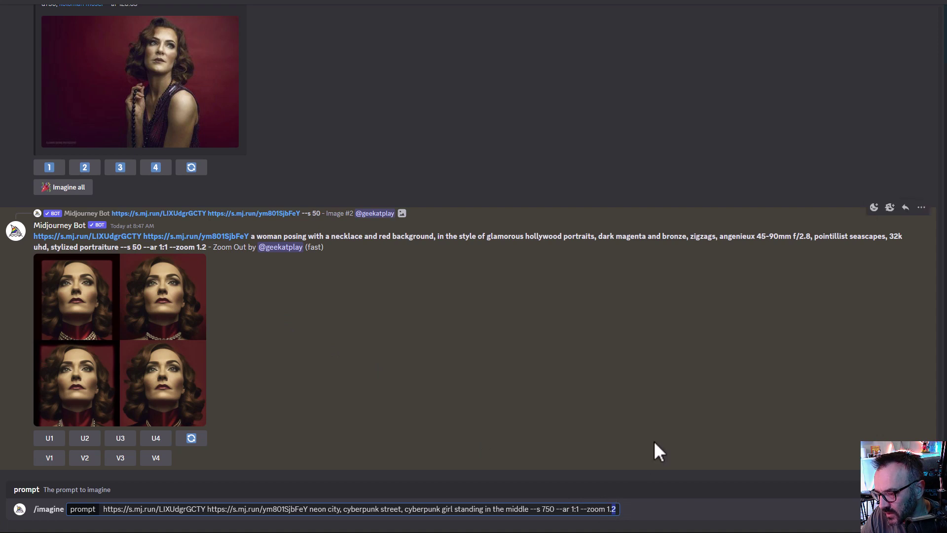
{"action": "type", "text": "5"}
{"action": "key", "text": "Return"}
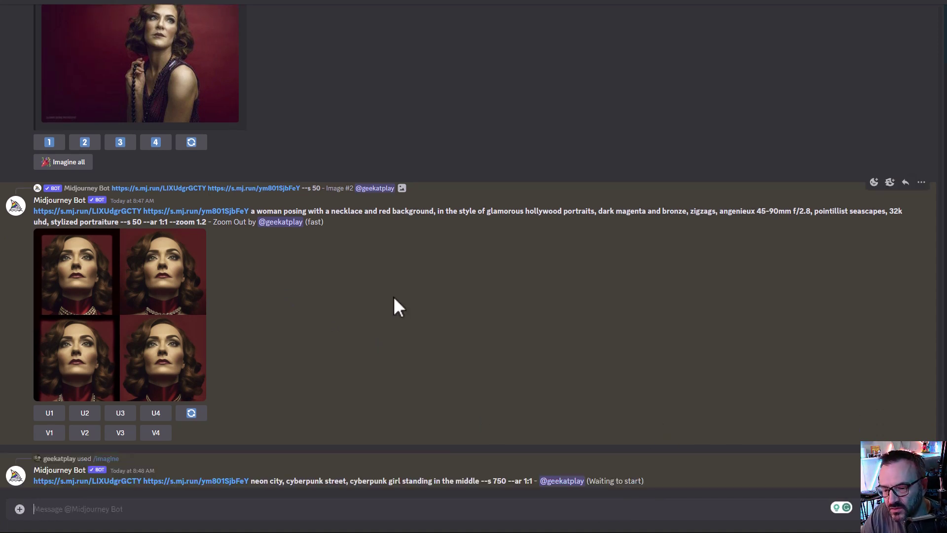
Inspect the zoomed-out portrait grid and the cyberpunk street grid at full size.
{"action": "left_click", "coordinate": [157, 365]}
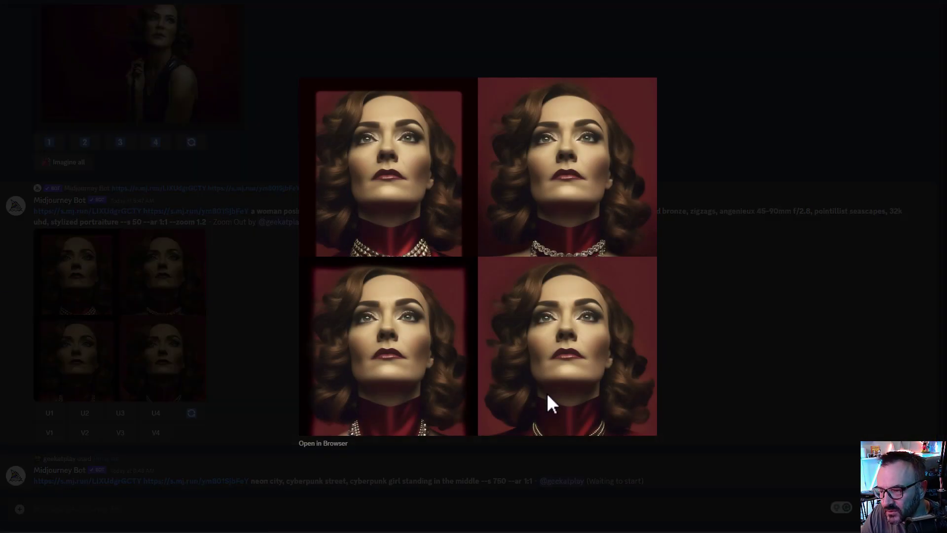
{"action": "left_click", "coordinate": [767, 368]}
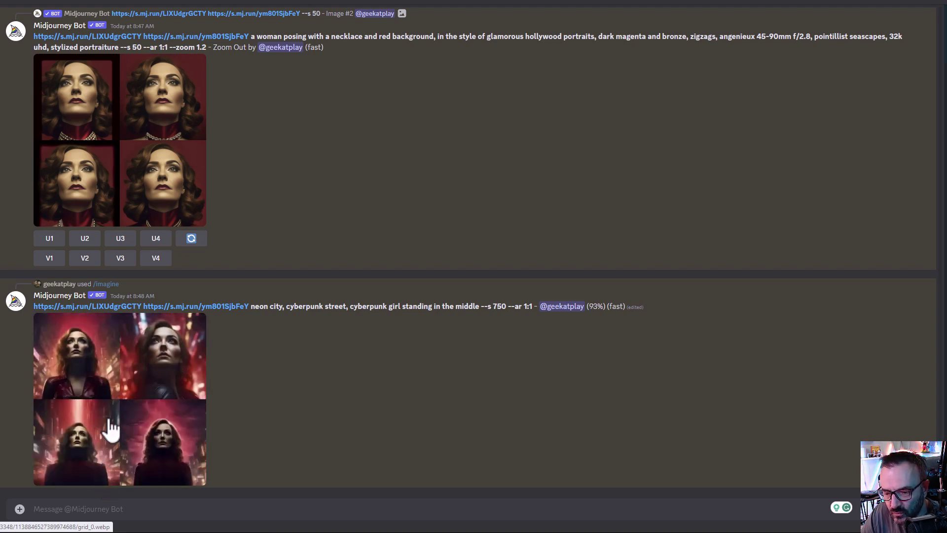
{"action": "left_click", "coordinate": [115, 334]}
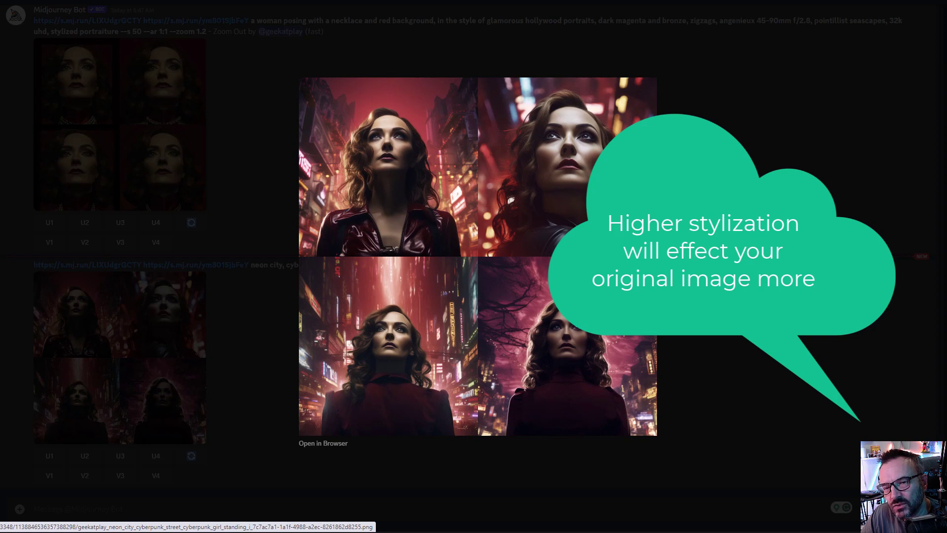
{"action": "key", "text": "Escape"}
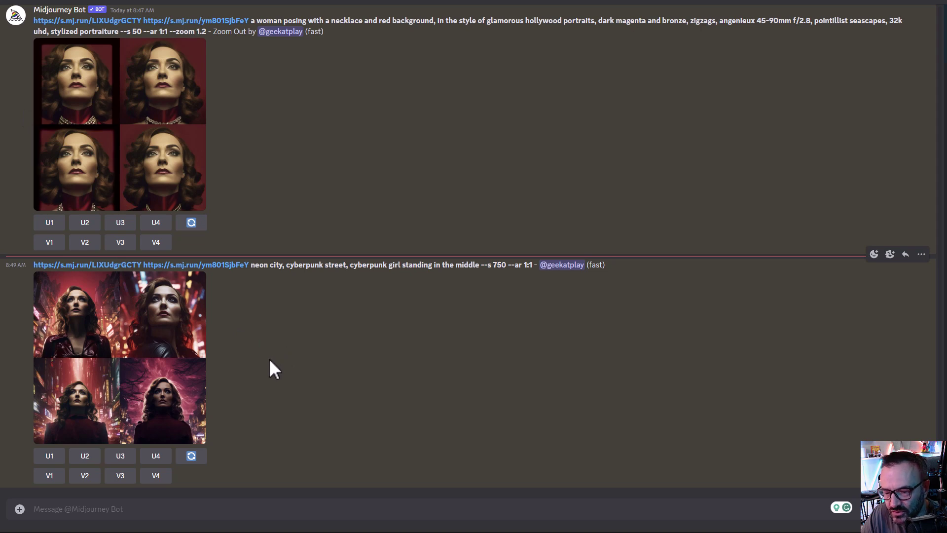
{"action": "left_click", "coordinate": [78, 316]}
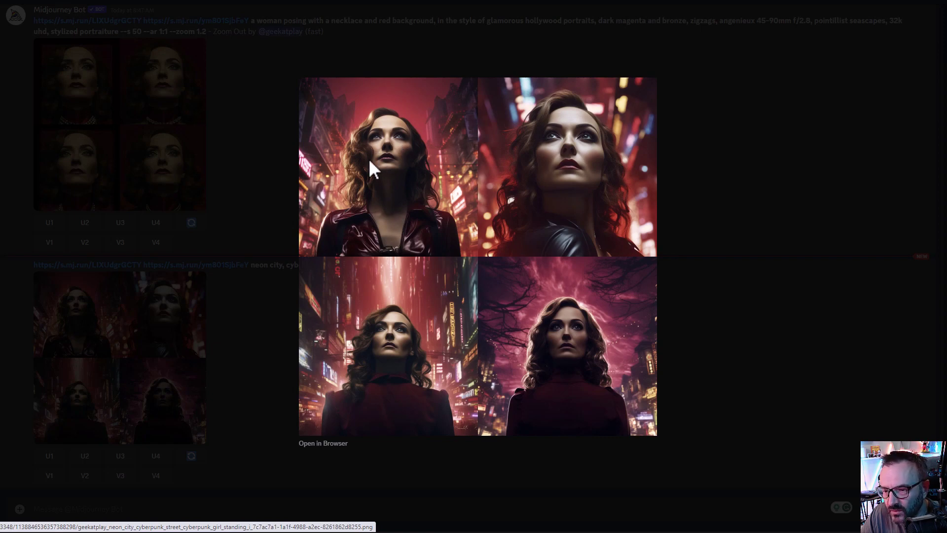
{"action": "left_click", "coordinate": [732, 285]}
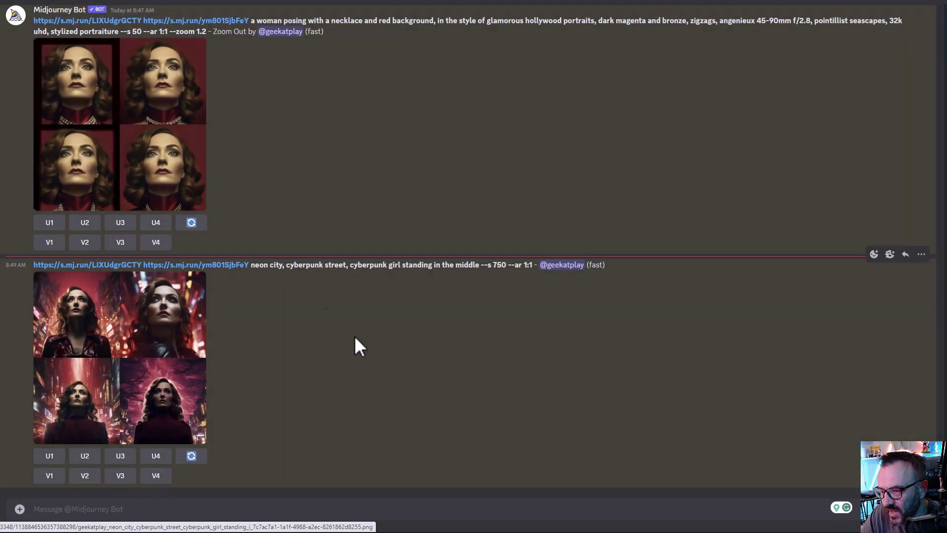
Upscale cyberpunk image 1 with U1 and zoomed-out portrait 2 with U2.
{"action": "left_click", "coordinate": [50, 456]}
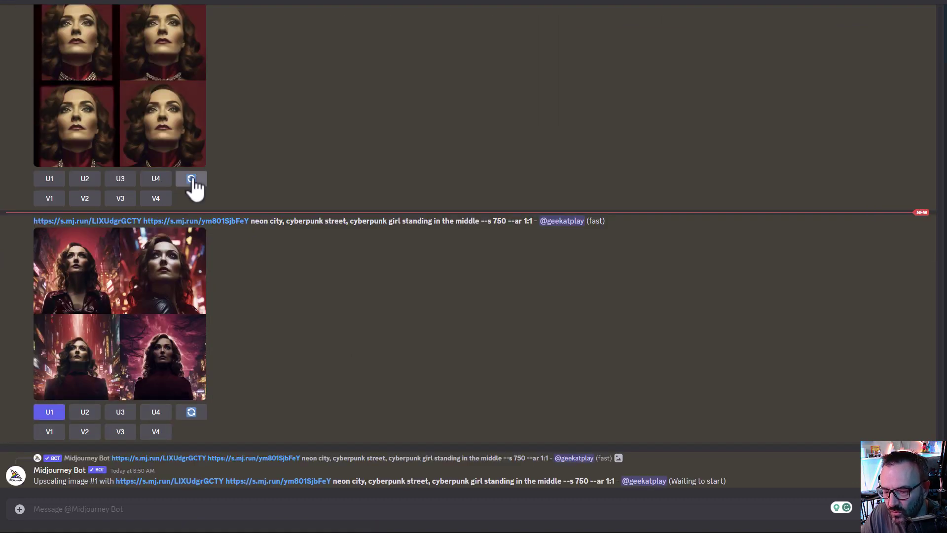
{"action": "scroll", "coordinate": [243, 256], "scroll_direction": "up", "scroll_amount": 2}
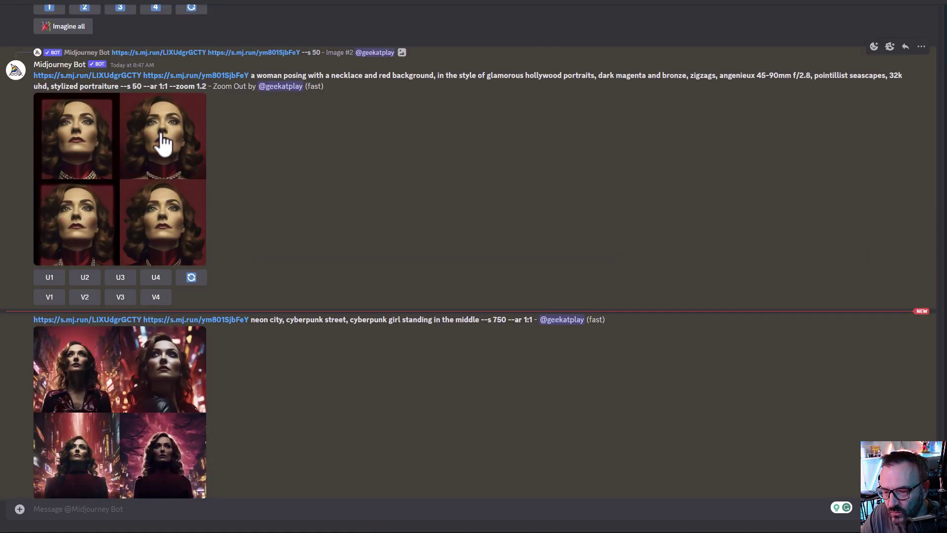
{"action": "left_click", "coordinate": [85, 277]}
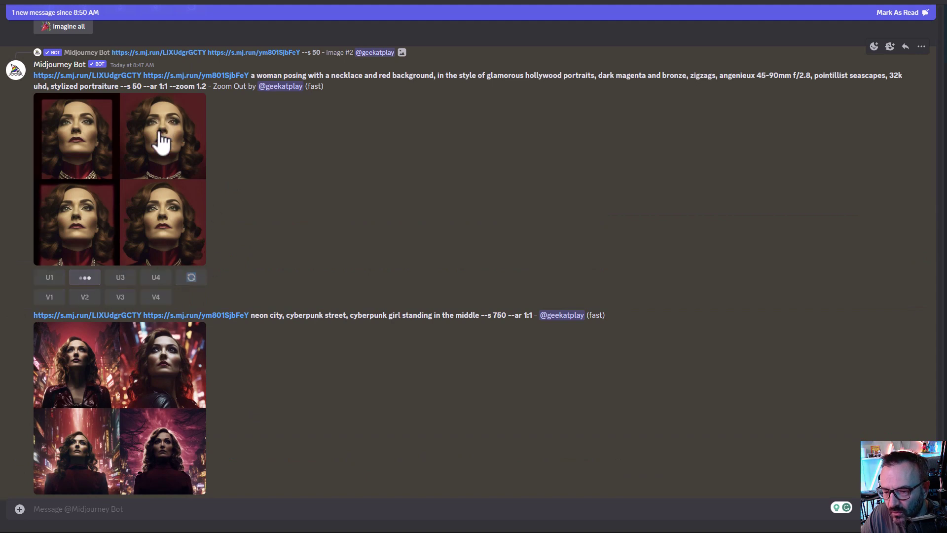
{"action": "scroll", "coordinate": [242, 336], "scroll_direction": "down", "scroll_amount": 8}
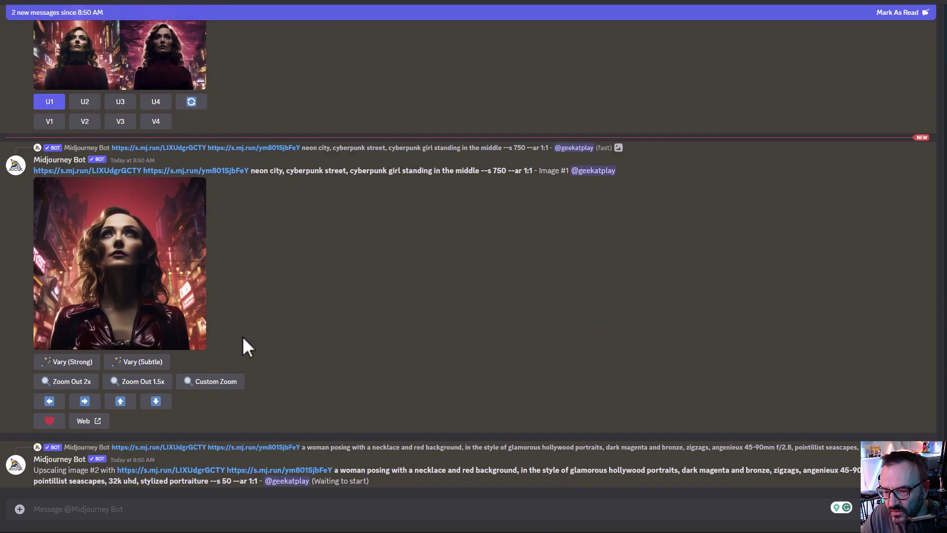
Pan the upscaled cyberpunk image down, keeping --s 750 and deleting --ar 1:1.
{"action": "left_click", "coordinate": [155, 402]}
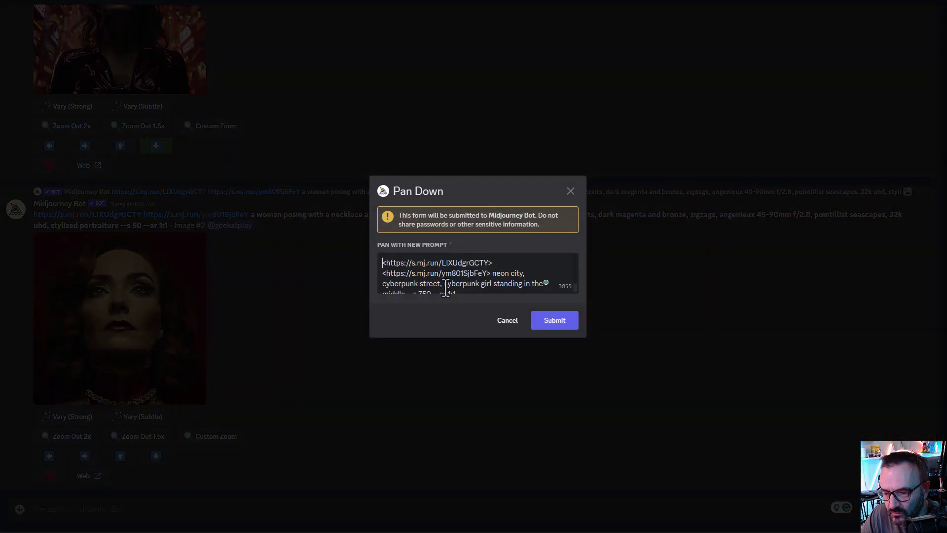
{"action": "scroll", "coordinate": [490, 281], "scroll_direction": "down", "scroll_amount": 1}
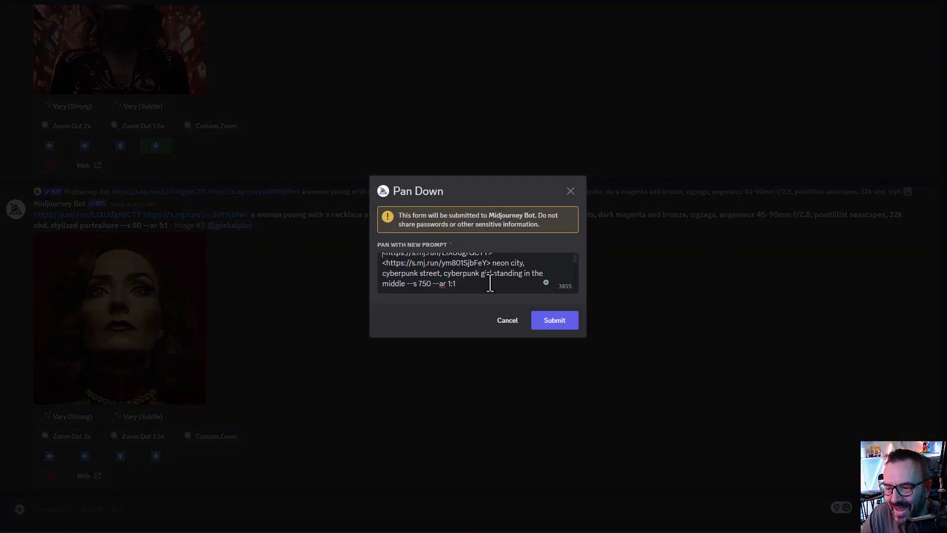
{"action": "left_click", "coordinate": [422, 284]}
{"action": "key", "text": "BackSpace"}
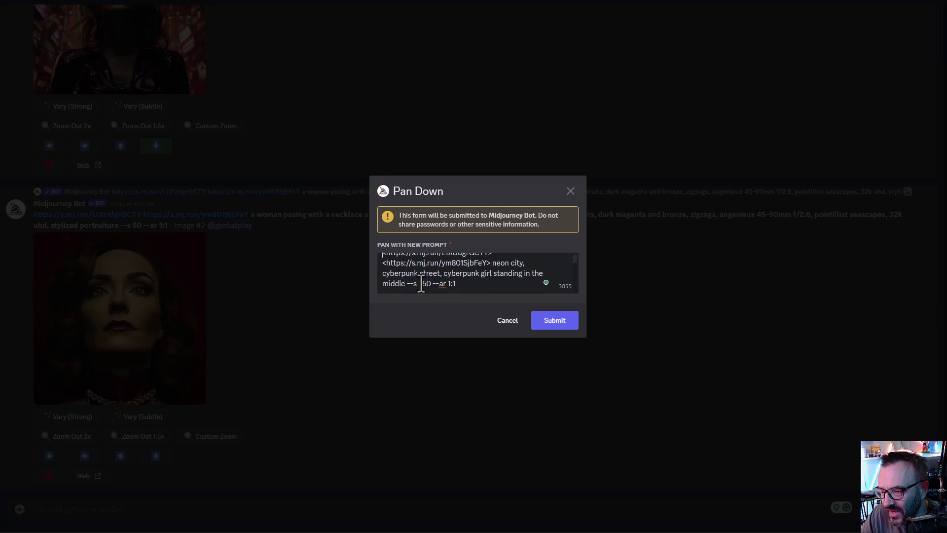
{"action": "type", "text": "7"}
{"action": "scroll", "coordinate": [498, 287], "scroll_direction": "down", "scroll_amount": 1}
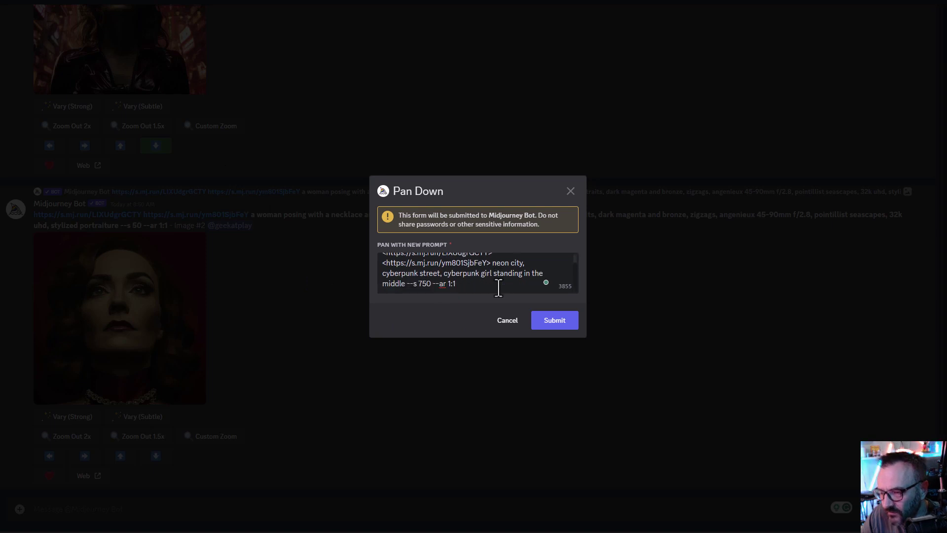
{"action": "scroll", "coordinate": [498, 288], "scroll_direction": "up", "scroll_amount": 1}
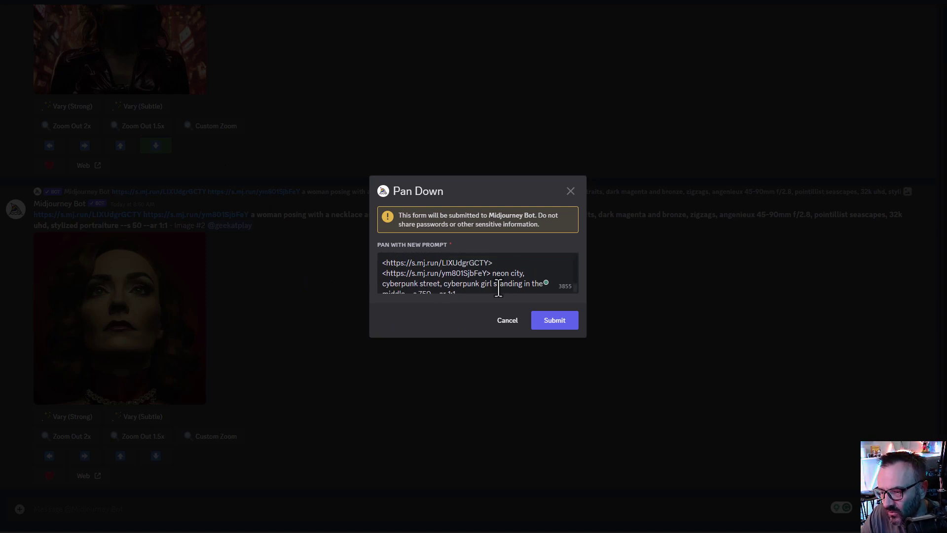
{"action": "scroll", "coordinate": [498, 287], "scroll_direction": "down", "scroll_amount": 1}
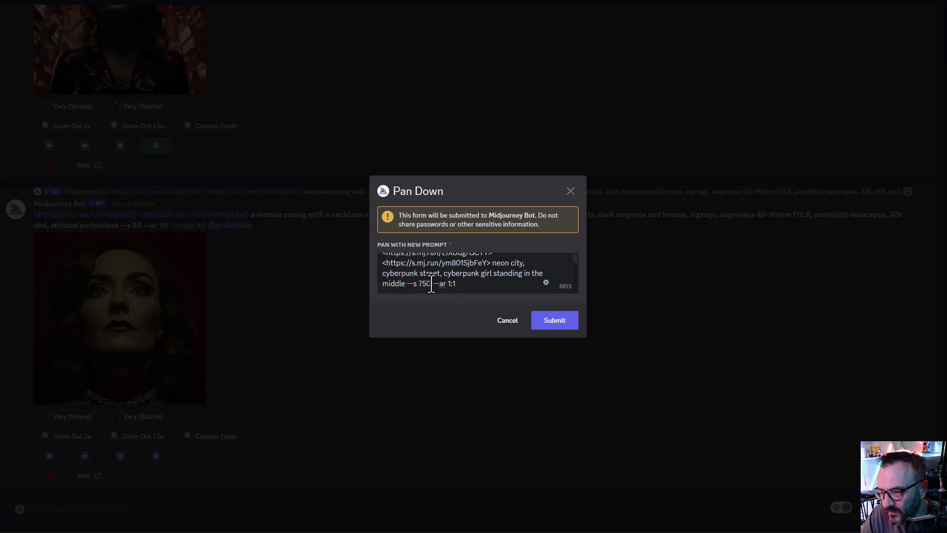
{"action": "left_click_drag", "start_coordinate": [431, 284], "coordinate": [499, 286]}
{"action": "key", "text": "BackSpace"}
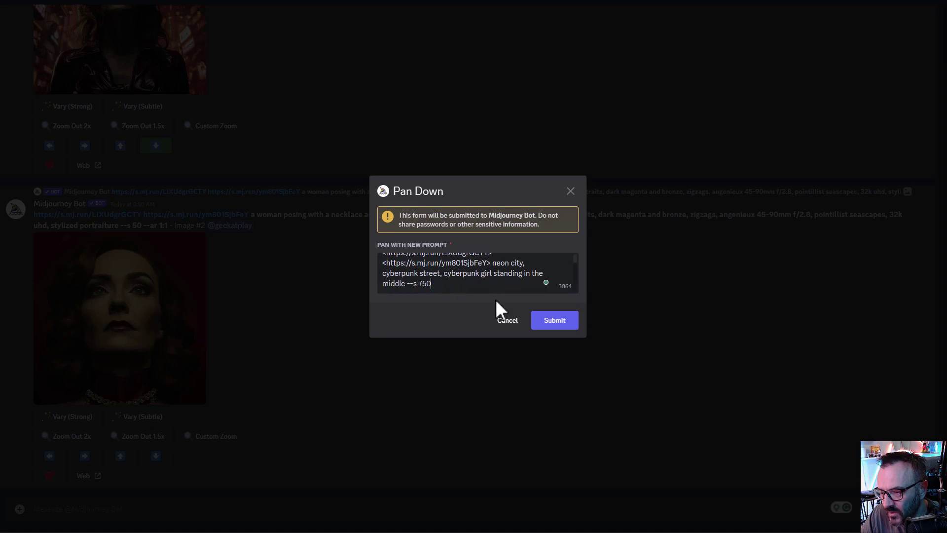
{"action": "left_click", "coordinate": [545, 325]}
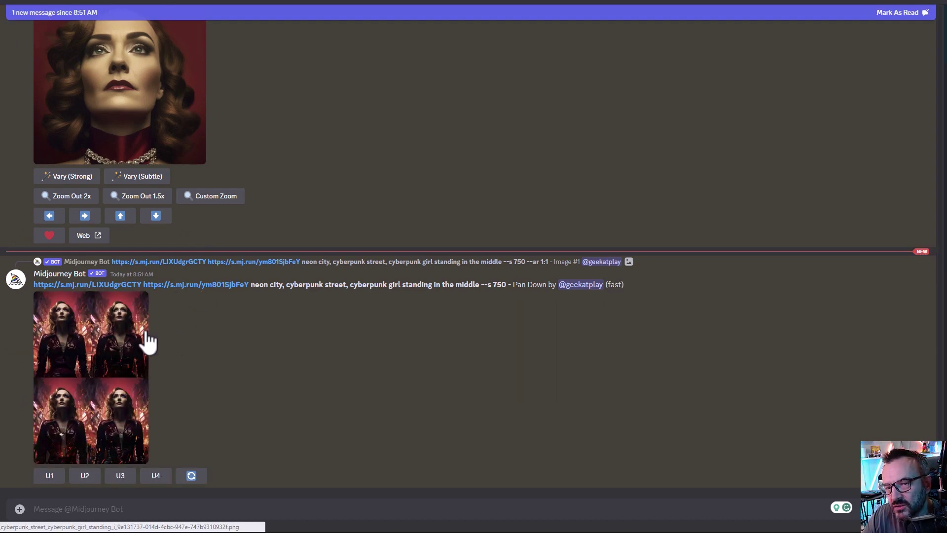
Upscale panned street image 1 with U1 and zoom it out 1.5x.
{"action": "left_click", "coordinate": [127, 349]}
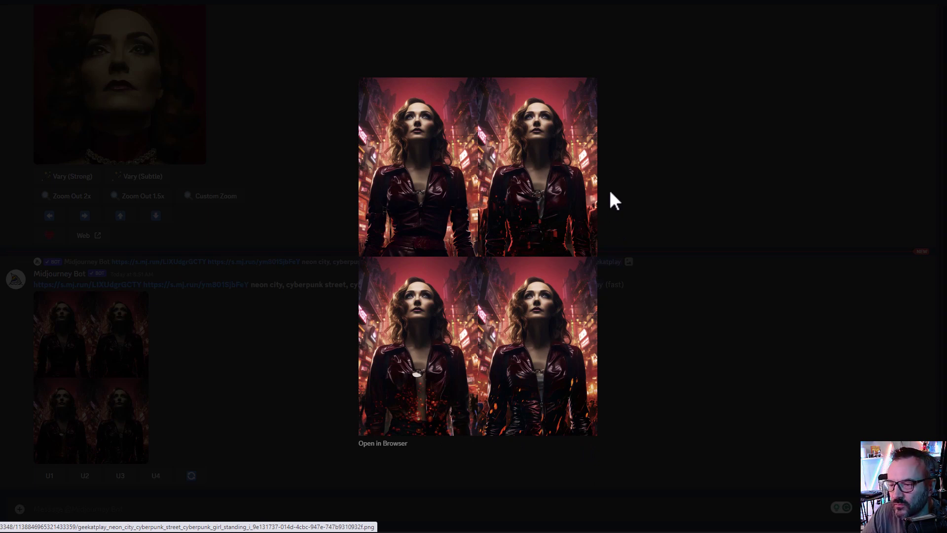
{"action": "left_click", "coordinate": [685, 315]}
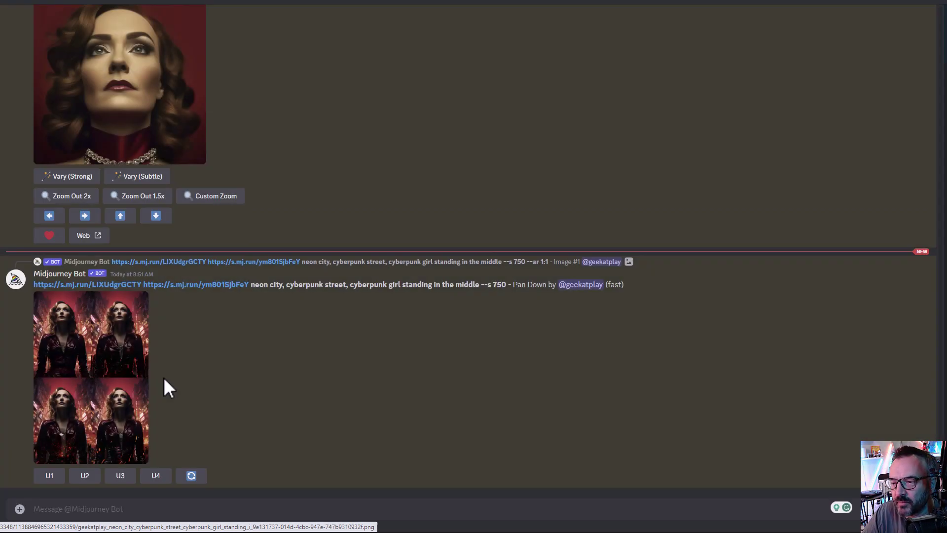
{"action": "left_click", "coordinate": [50, 476]}
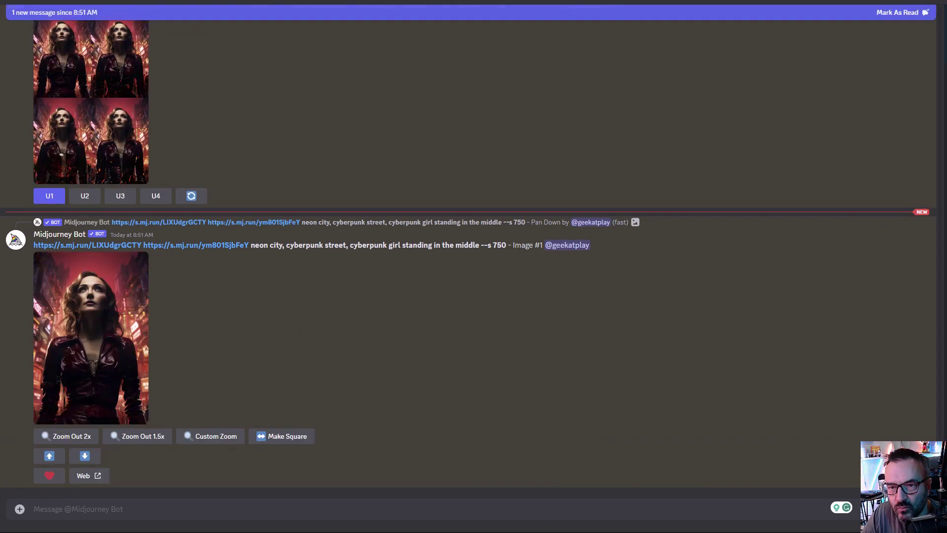
{"action": "left_click", "coordinate": [154, 437]}
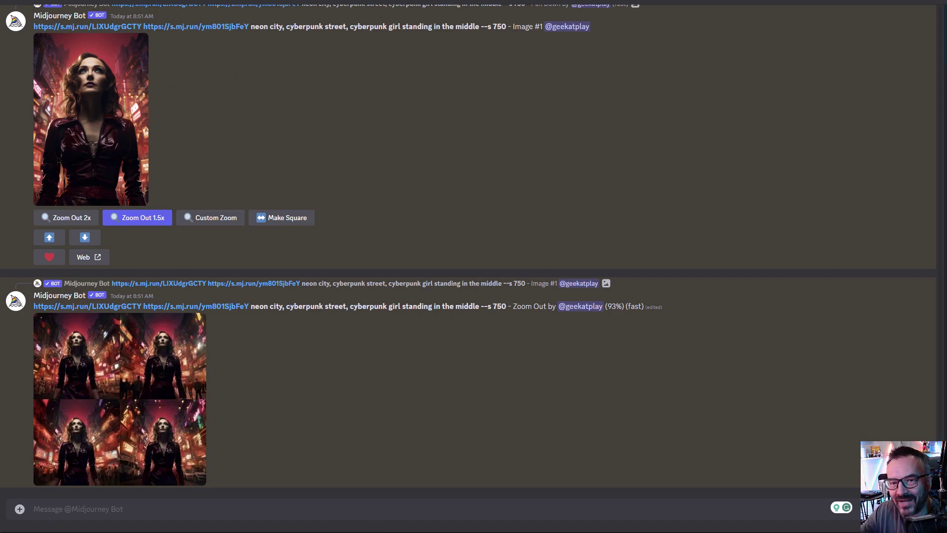
Upscale image 2 of the zoomed-out neon street grid with U2 and preview the result.
{"action": "left_click", "coordinate": [119, 330]}
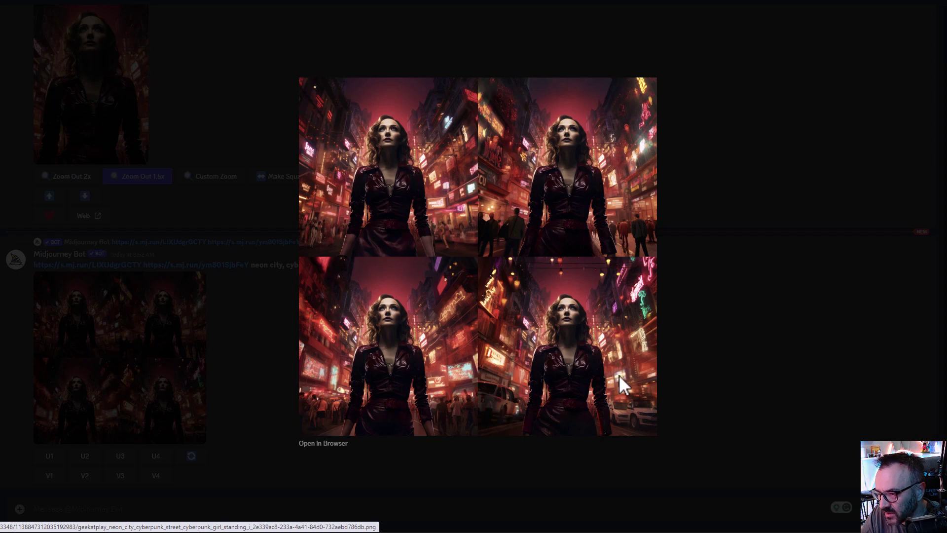
{"action": "left_click", "coordinate": [201, 389]}
{"action": "left_click", "coordinate": [88, 456]}
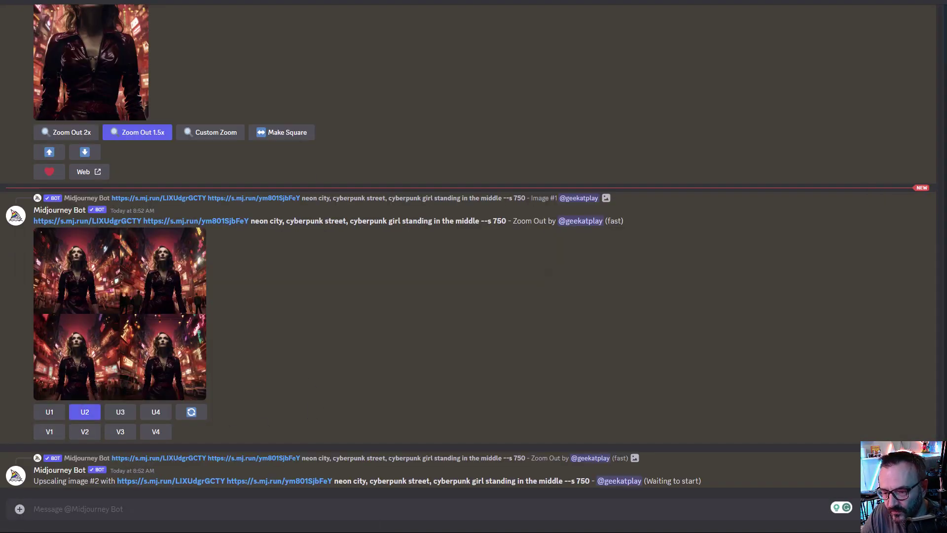
{"action": "left_click", "coordinate": [110, 380]}
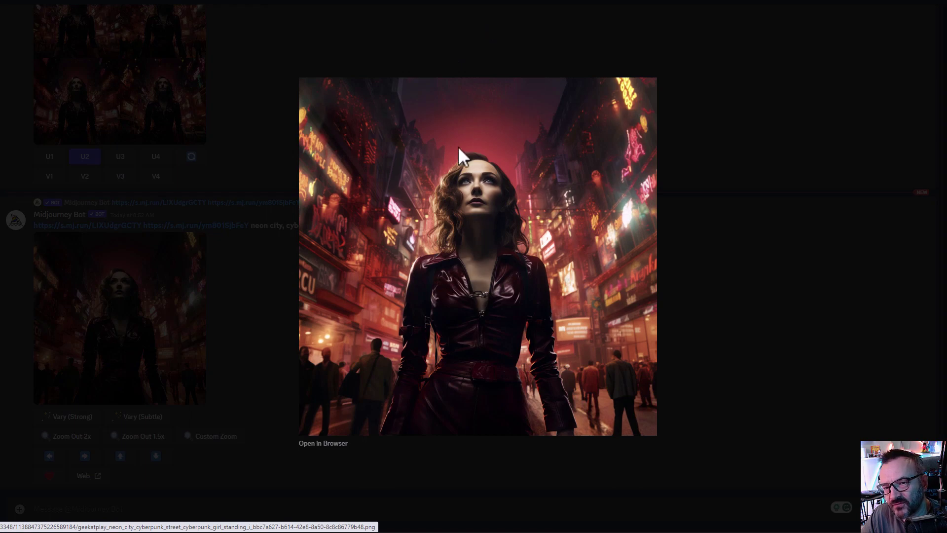
{"action": "left_click", "coordinate": [769, 338]}
{"action": "scroll", "coordinate": [332, 320], "scroll_direction": "up", "scroll_amount": 8}
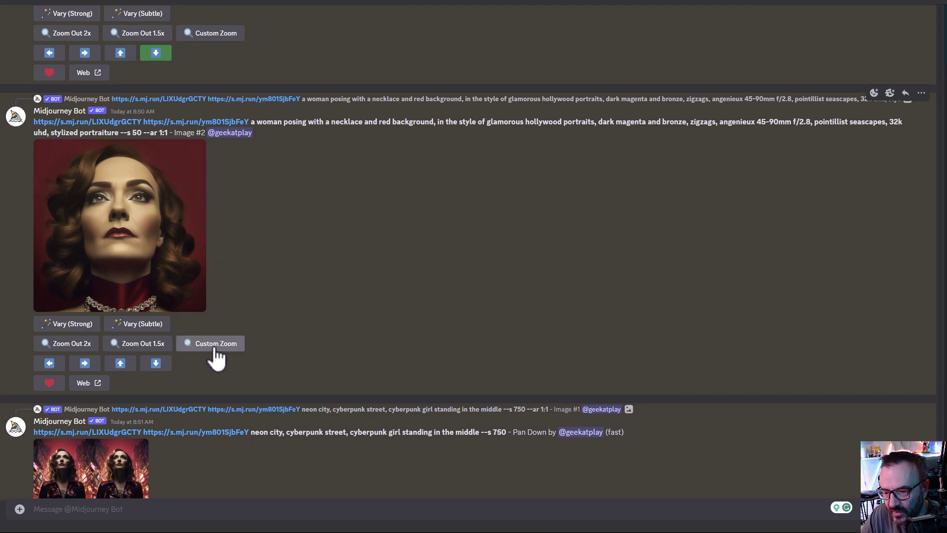
Pan the Hollywood necklace portrait down, submitting its existing --s 50 prompt unchanged.
{"action": "left_click", "coordinate": [155, 364]}
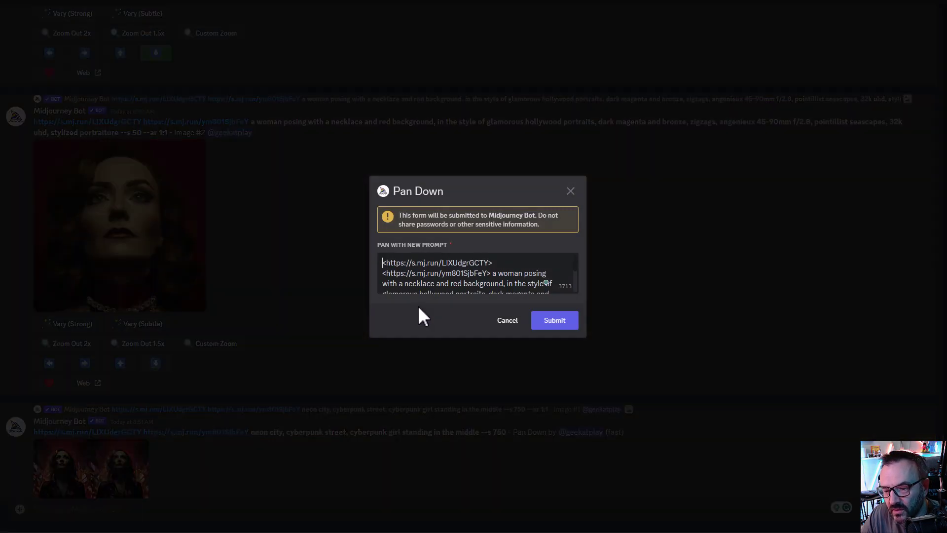
{"action": "scroll", "coordinate": [512, 271], "scroll_direction": "down", "scroll_amount": 3}
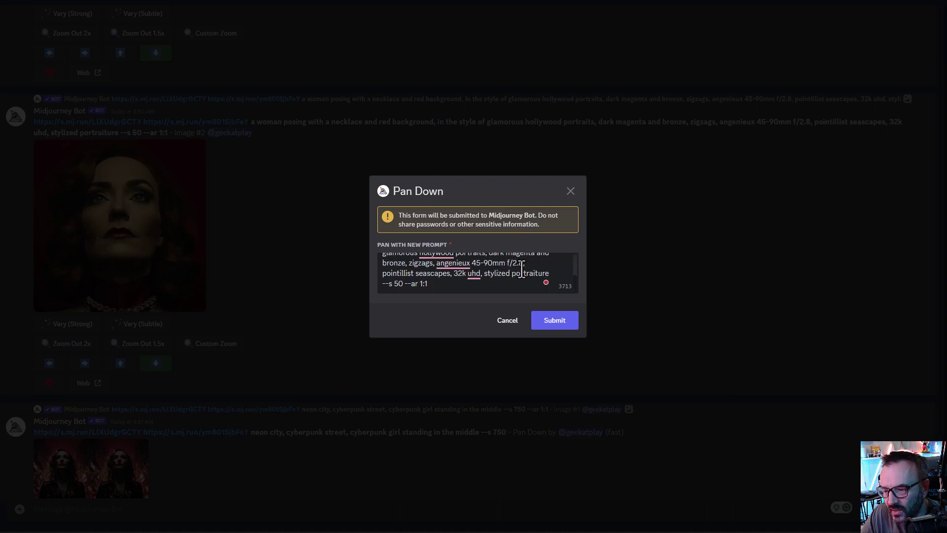
{"action": "scroll", "coordinate": [518, 271], "scroll_direction": "up", "scroll_amount": 3}
{"action": "scroll", "coordinate": [495, 271], "scroll_direction": "down", "scroll_amount": 3}
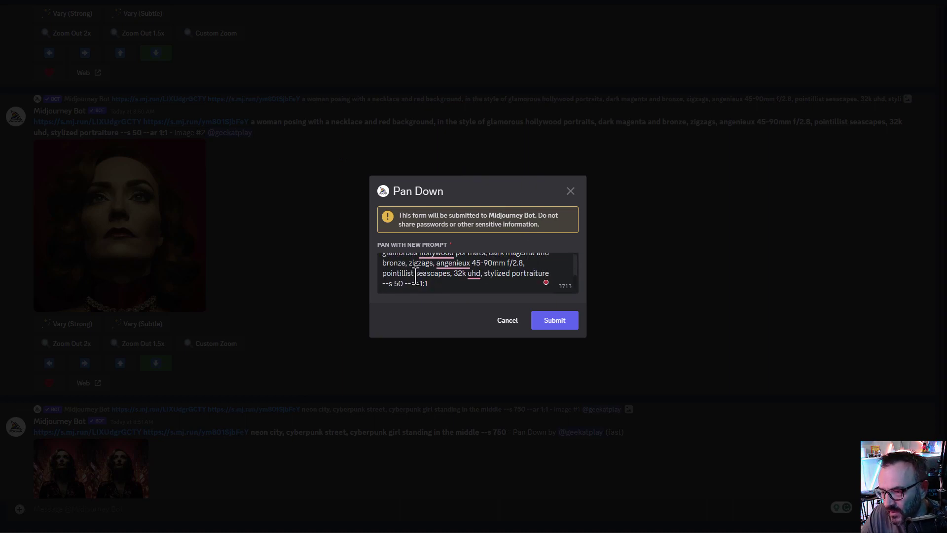
{"action": "left_click", "coordinate": [550, 325]}
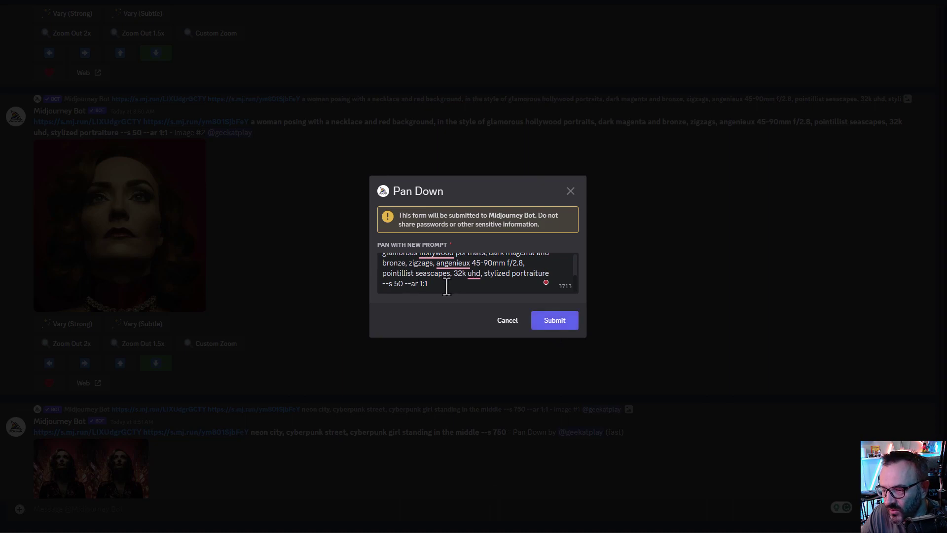
{"action": "left_click", "coordinate": [551, 322]}
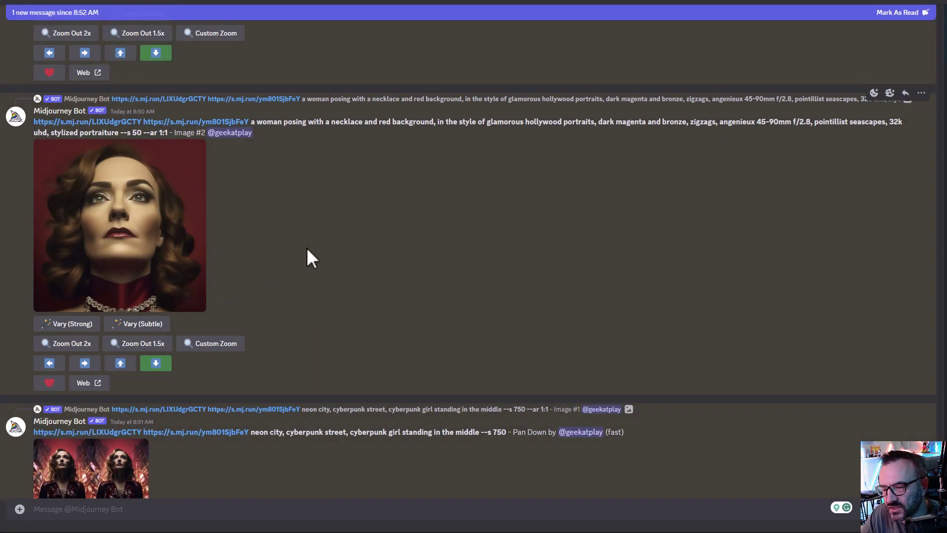
{"action": "scroll", "coordinate": [307, 249], "scroll_direction": "down", "scroll_amount": 2}
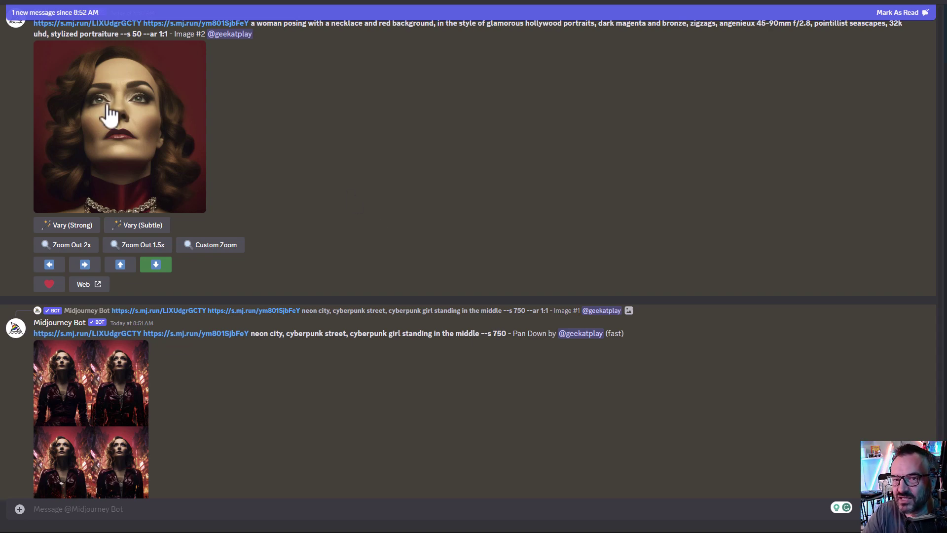
{"action": "scroll", "coordinate": [237, 202], "scroll_direction": "up", "scroll_amount": 1}
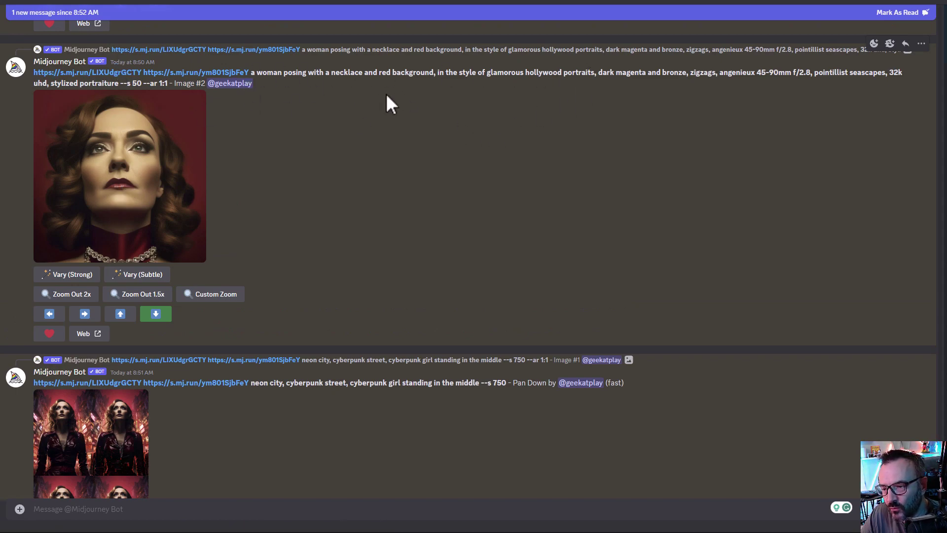
{"action": "scroll", "coordinate": [284, 203], "scroll_direction": "up", "scroll_amount": 15}
{"action": "scroll", "coordinate": [284, 202], "scroll_direction": "up", "scroll_amount": 10}
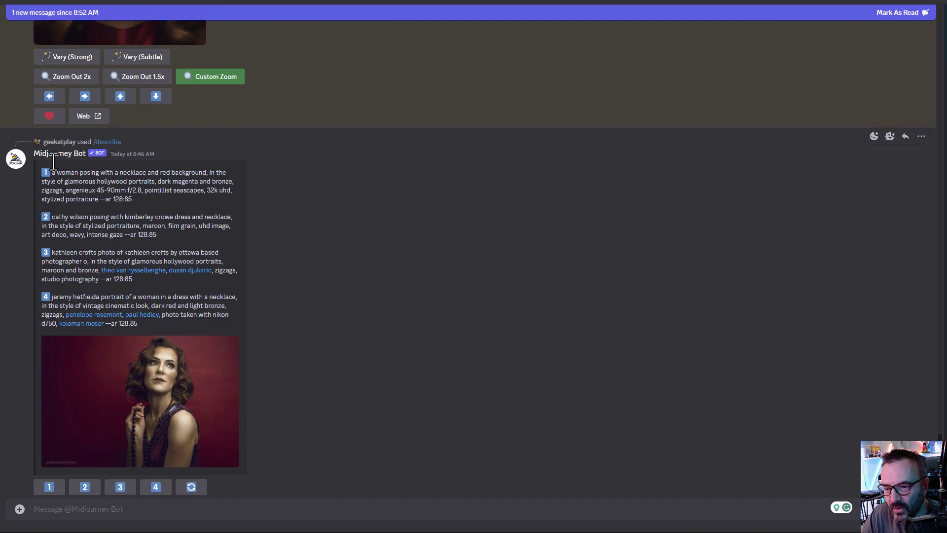
{"action": "scroll", "coordinate": [288, 288], "scroll_direction": "down", "scroll_amount": 20}
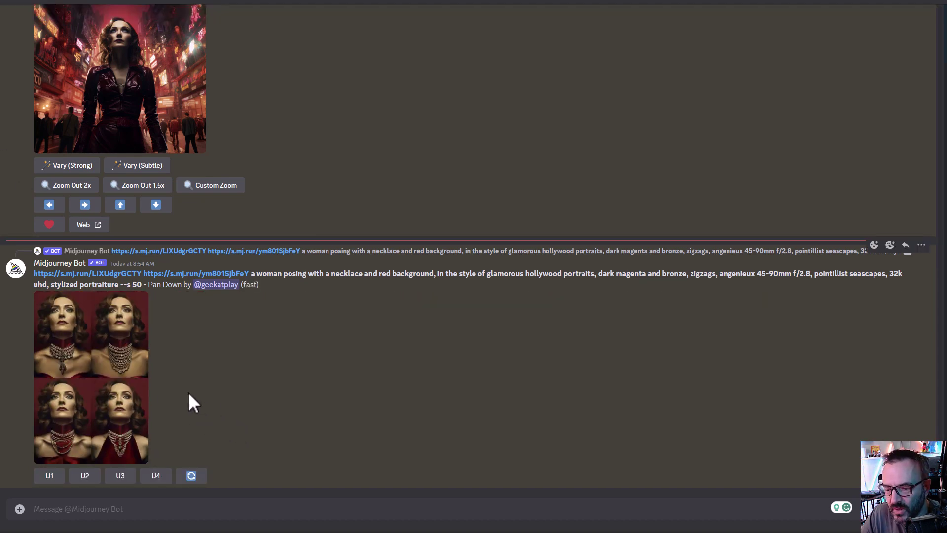
Upscale the first Pan Down portrait (U1) and zoom it out with a custom --zoom 2.
{"action": "left_click", "coordinate": [49, 475]}
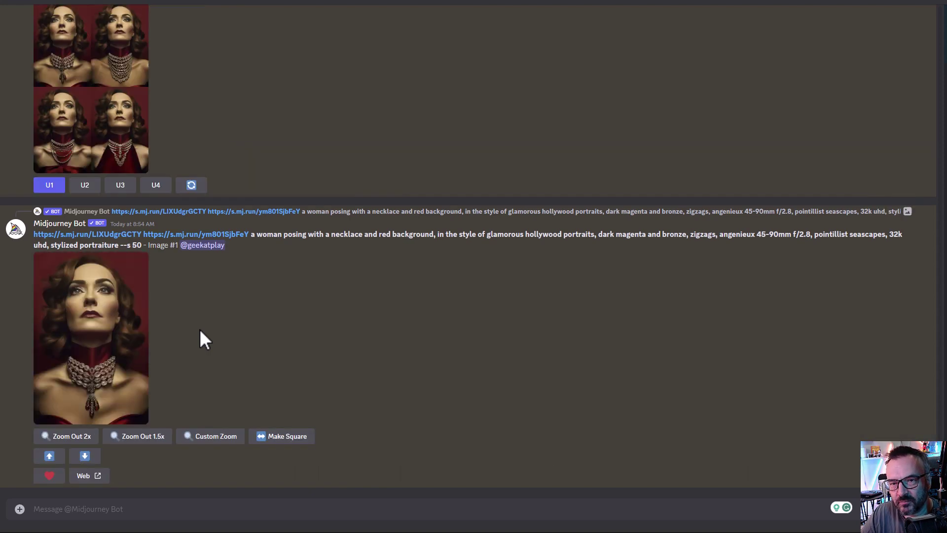
{"action": "left_click", "coordinate": [74, 439]}
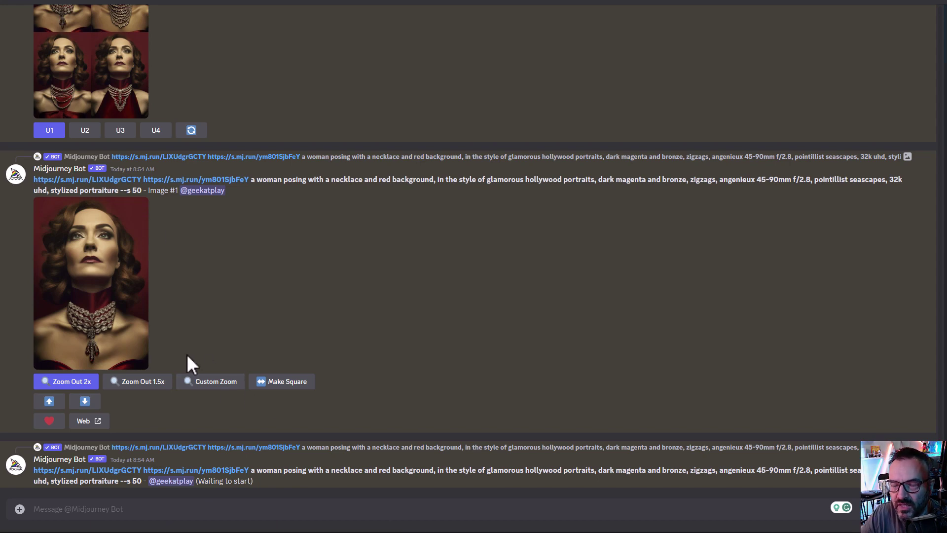
{"action": "left_click", "coordinate": [217, 385]}
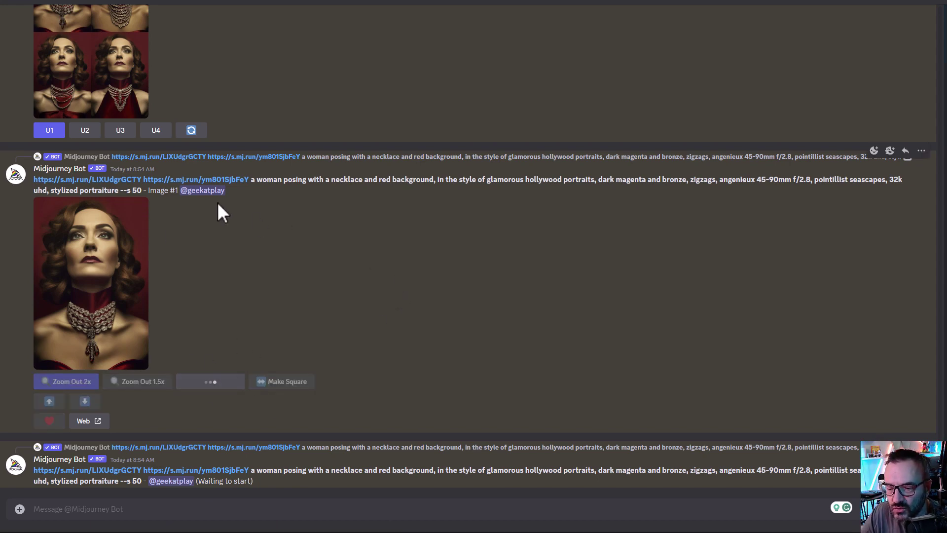
{"action": "scroll", "coordinate": [456, 270], "scroll_direction": "down", "scroll_amount": 2}
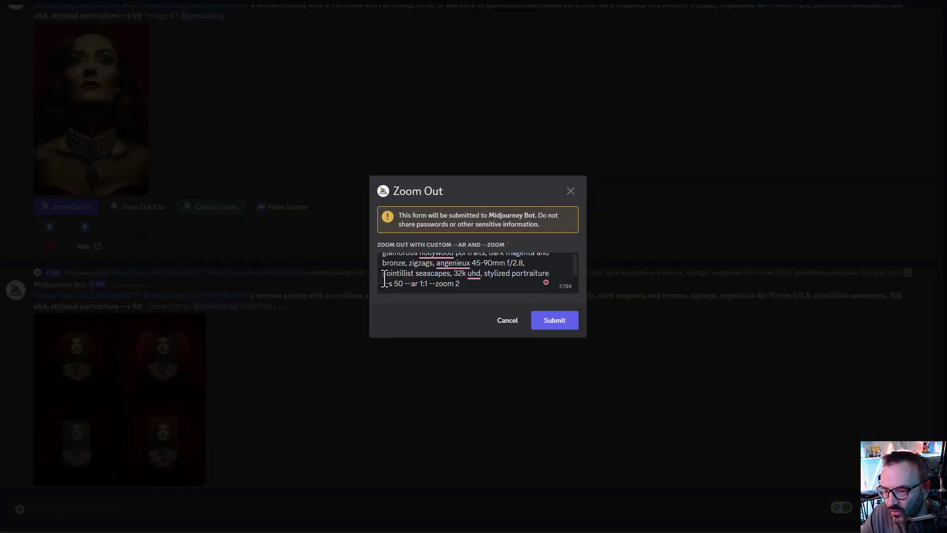
{"action": "left_click", "coordinate": [570, 190]}
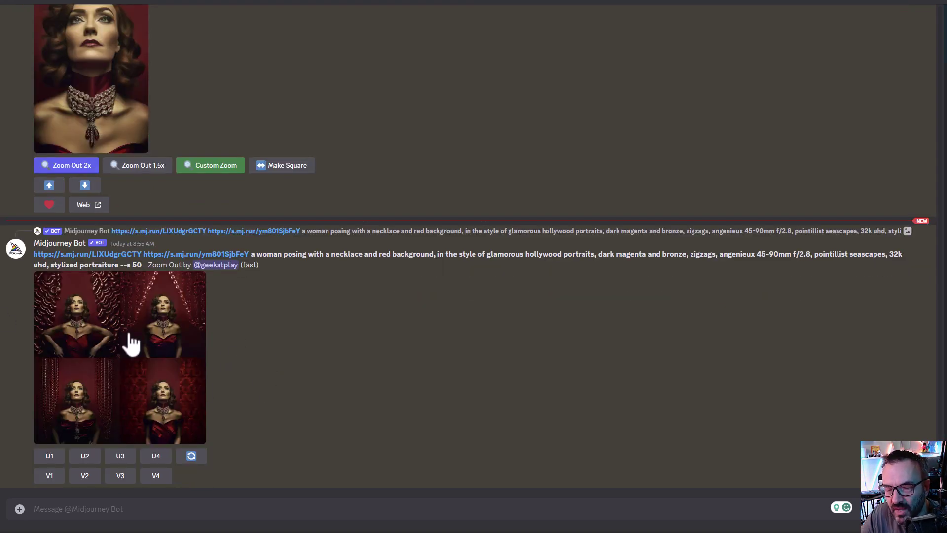
Preview the zoom-out grid full size, then upscale its fourth portrait with U4.
{"action": "left_click", "coordinate": [165, 377]}
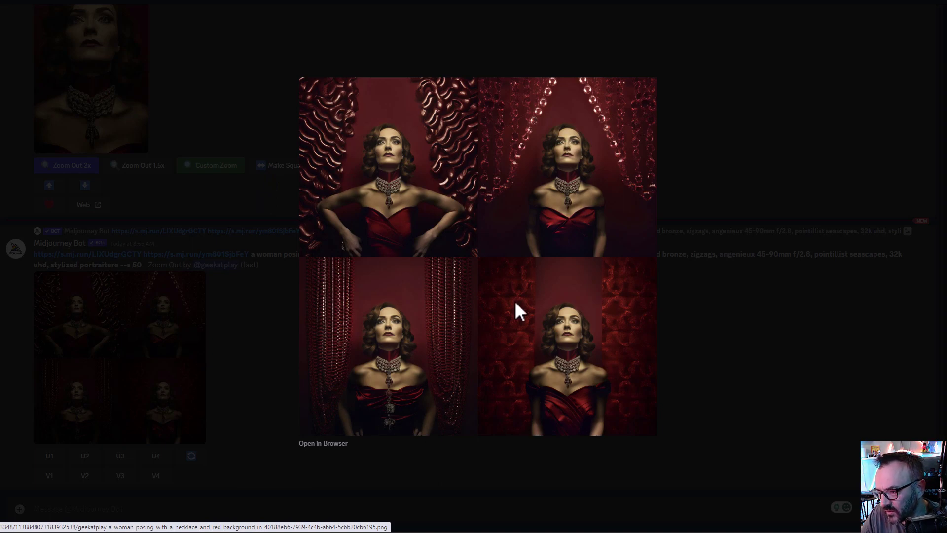
{"action": "left_click", "coordinate": [167, 450]}
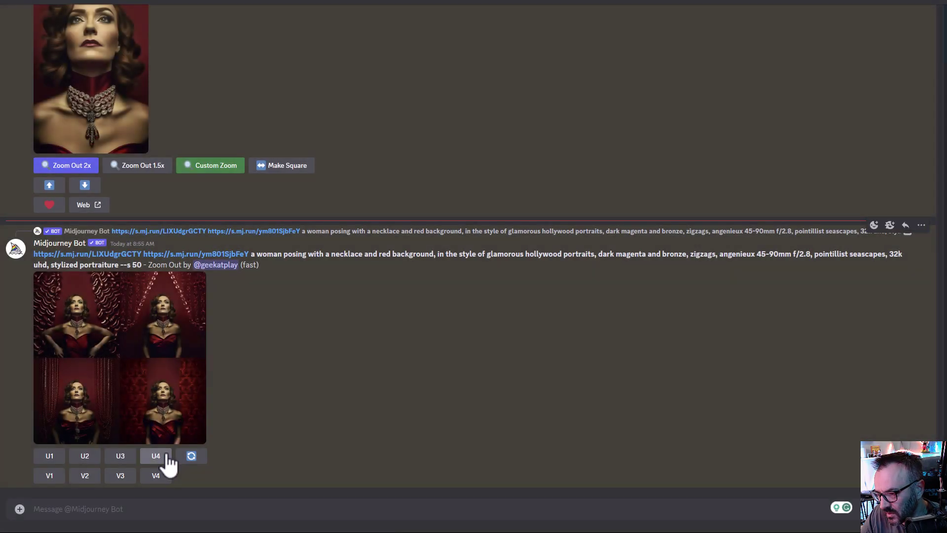
{"action": "left_click", "coordinate": [163, 457]}
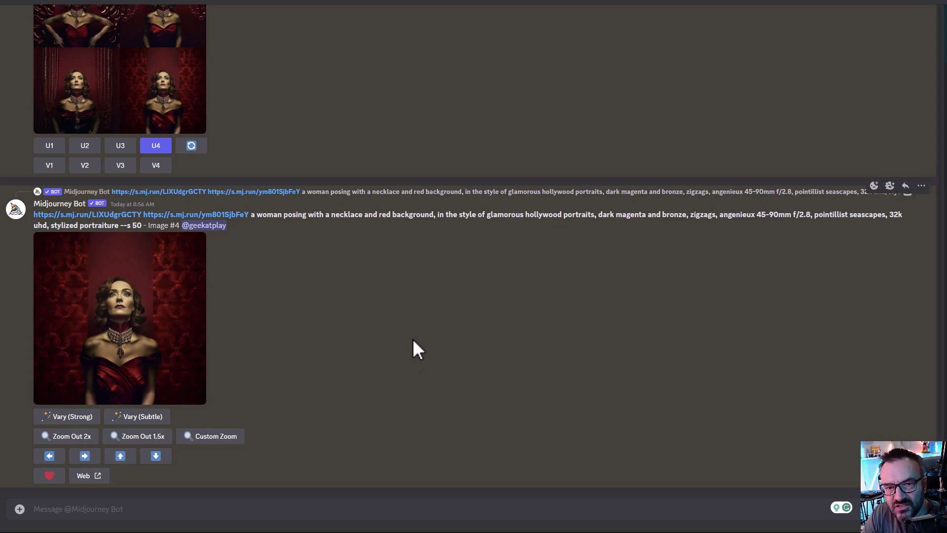
{"action": "left_click", "coordinate": [101, 507]}
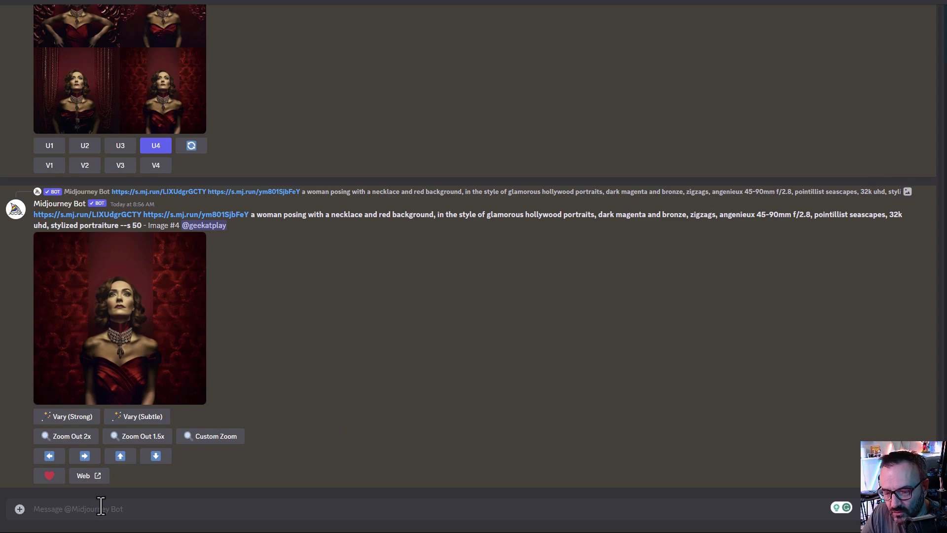
Send a /blend command combining t2.jpg and t7.jpg.
{"action": "type", "text": "/ble"}
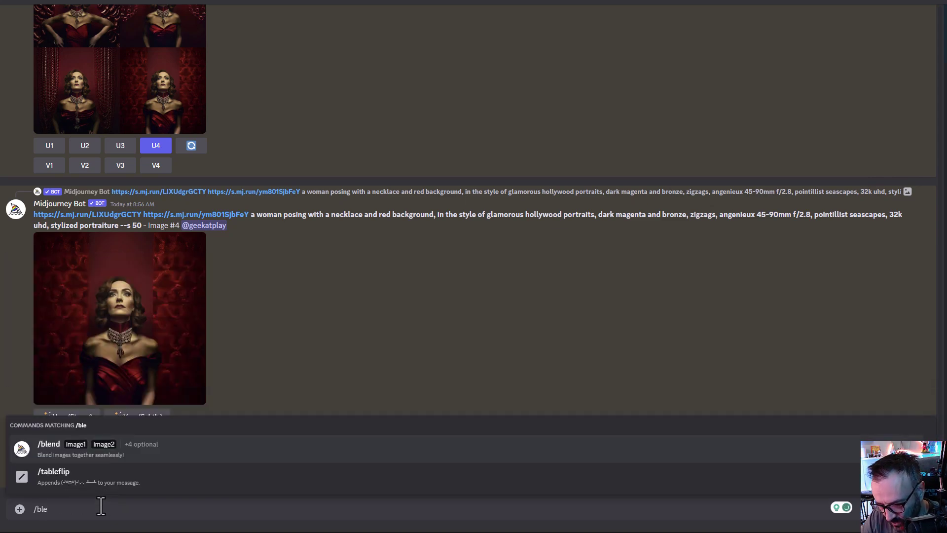
{"action": "key", "text": "Return"}
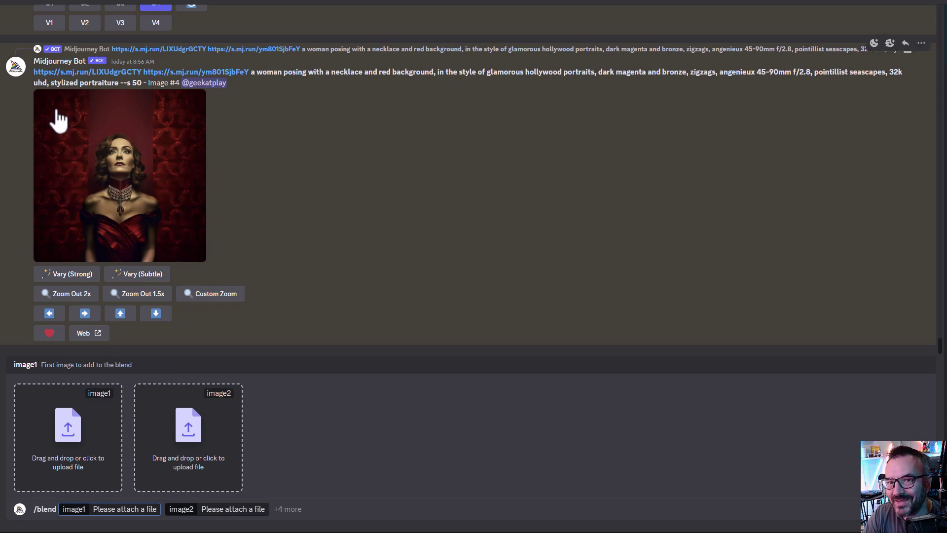
{"action": "left_click_drag", "start_coordinate": [0, 197], "coordinate": [283, 420]}
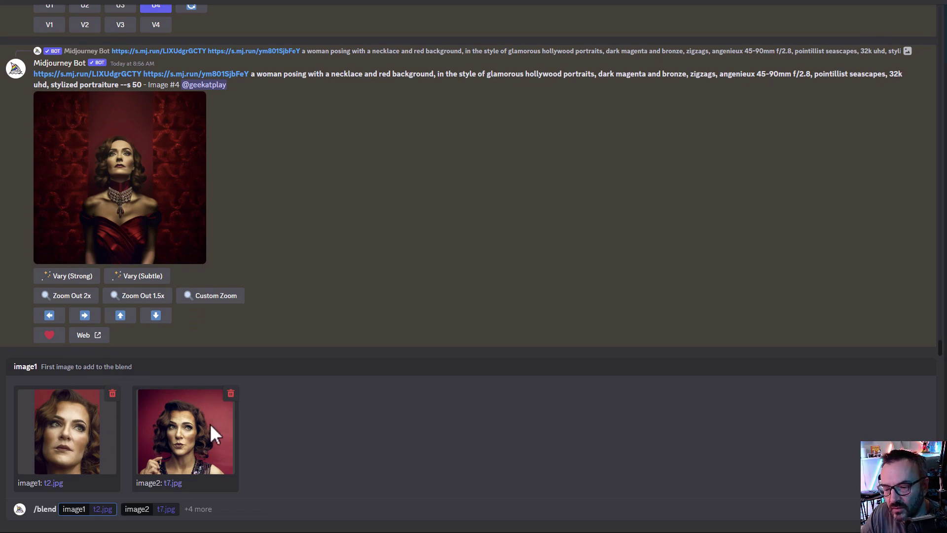
{"action": "left_click", "coordinate": [196, 510]}
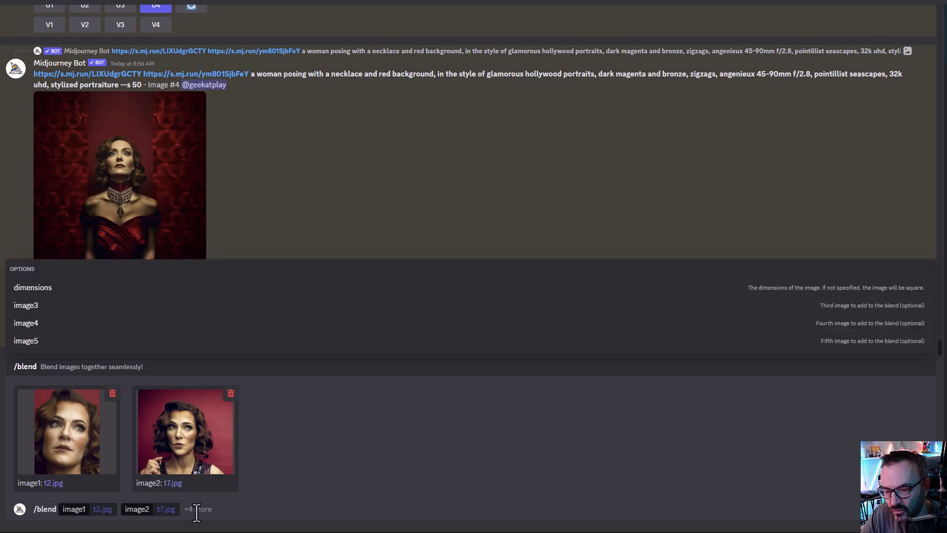
{"action": "key", "text": "Return"}
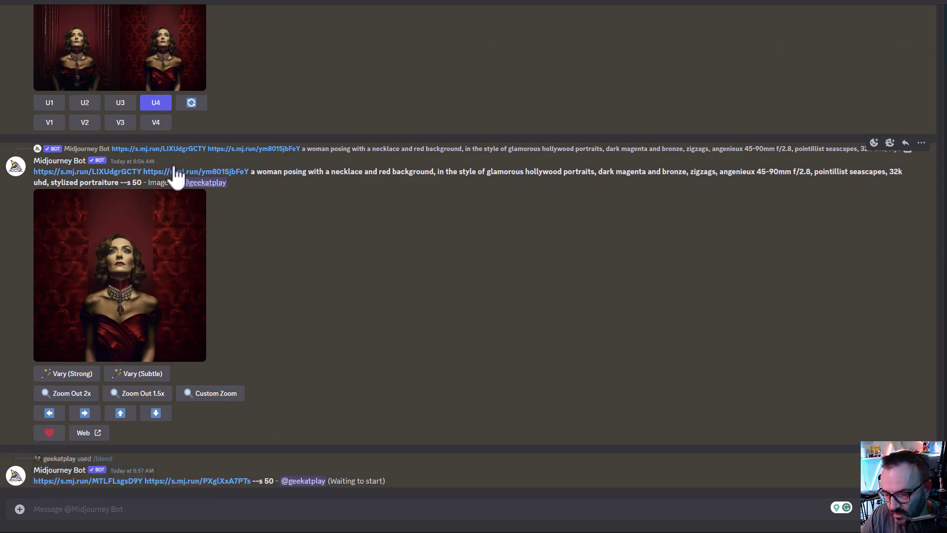
Recall the blend command and send a second /blend of t2.jpg with t5.jpg.
{"action": "key", "text": "ctrl+z"}
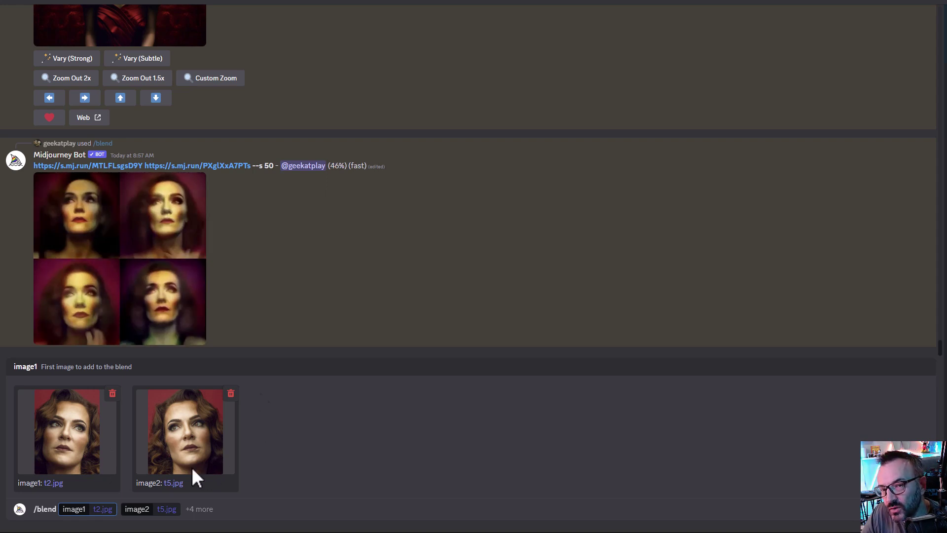
{"action": "left_click", "coordinate": [170, 503]}
{"action": "key", "text": "Return"}
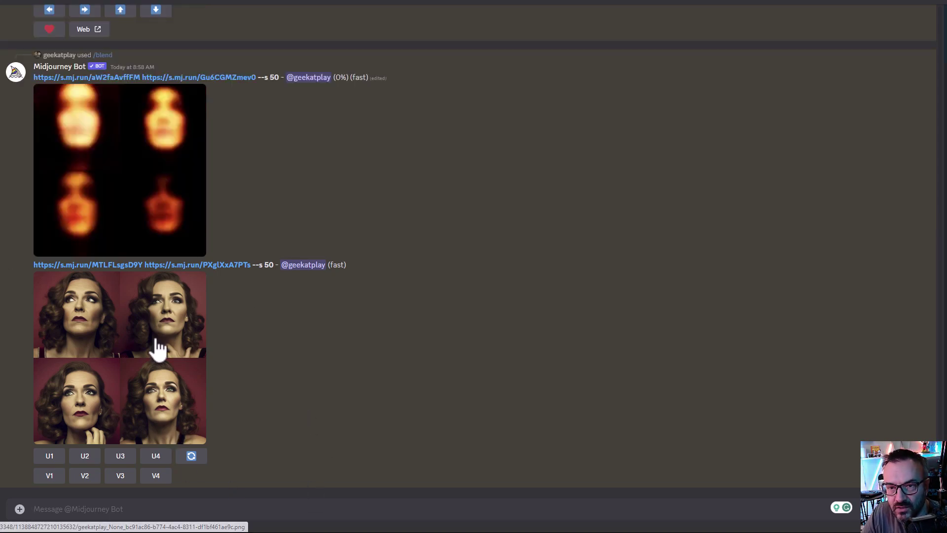
Enlarge the first and second blend grids in the image viewer to compare their portraits.
{"action": "left_click", "coordinate": [156, 349]}
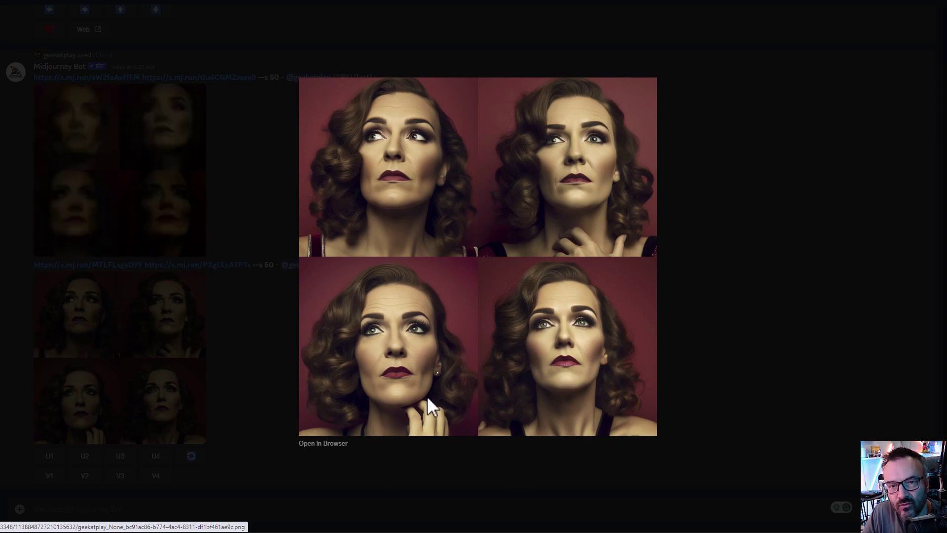
{"action": "left_click", "coordinate": [744, 330]}
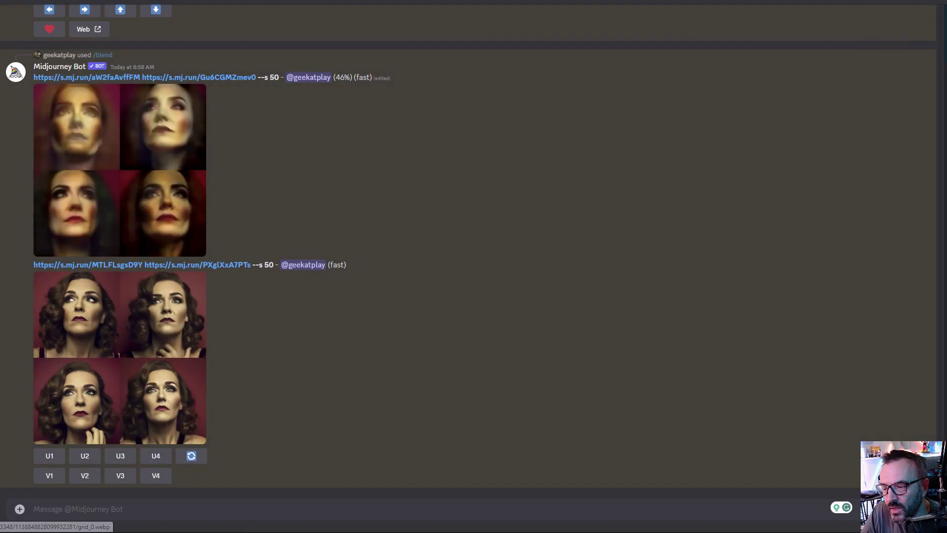
{"action": "left_click", "coordinate": [178, 330]}
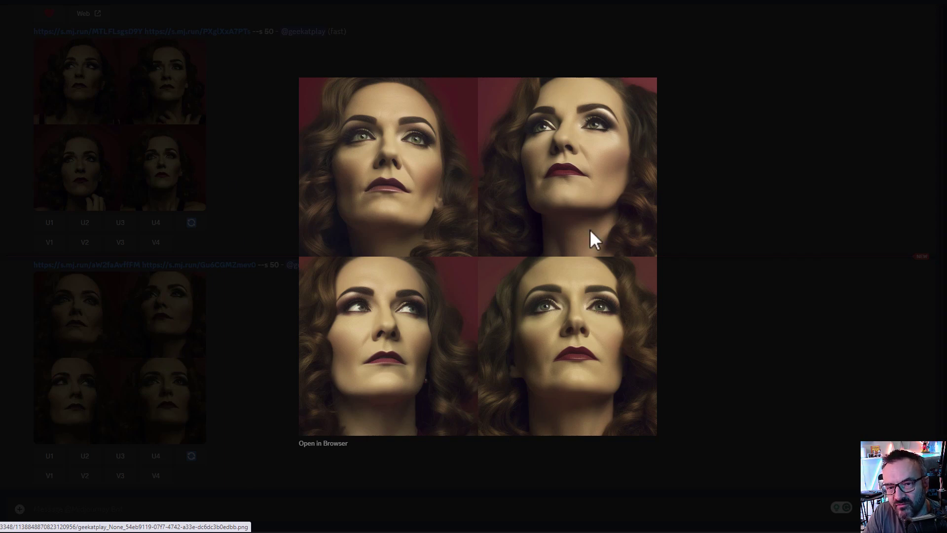
{"action": "left_click", "coordinate": [795, 319]}
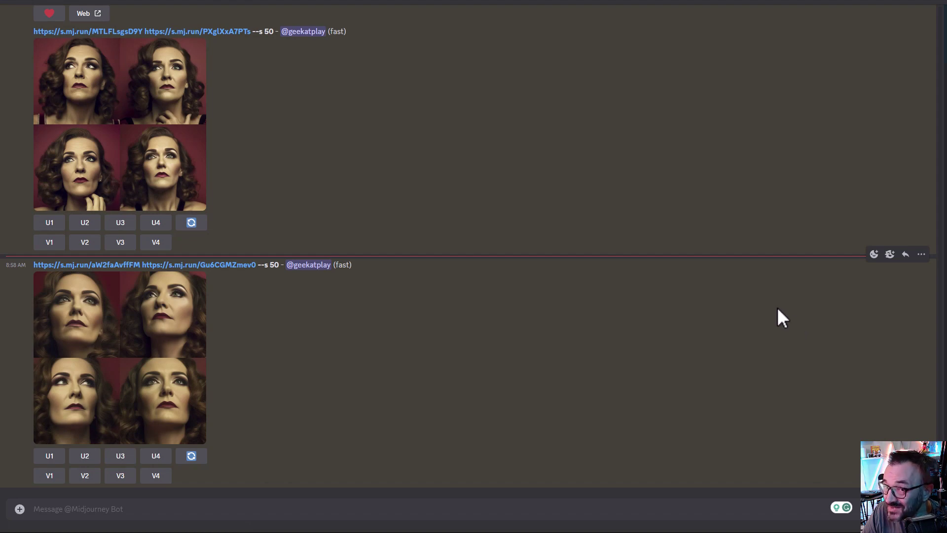
{"action": "left_click", "coordinate": [131, 119]}
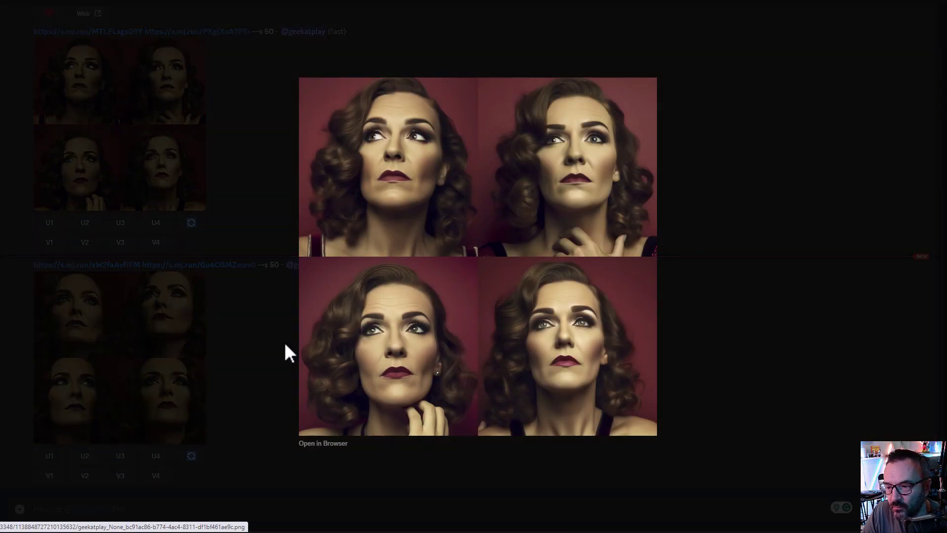
{"action": "left_click", "coordinate": [821, 331]}
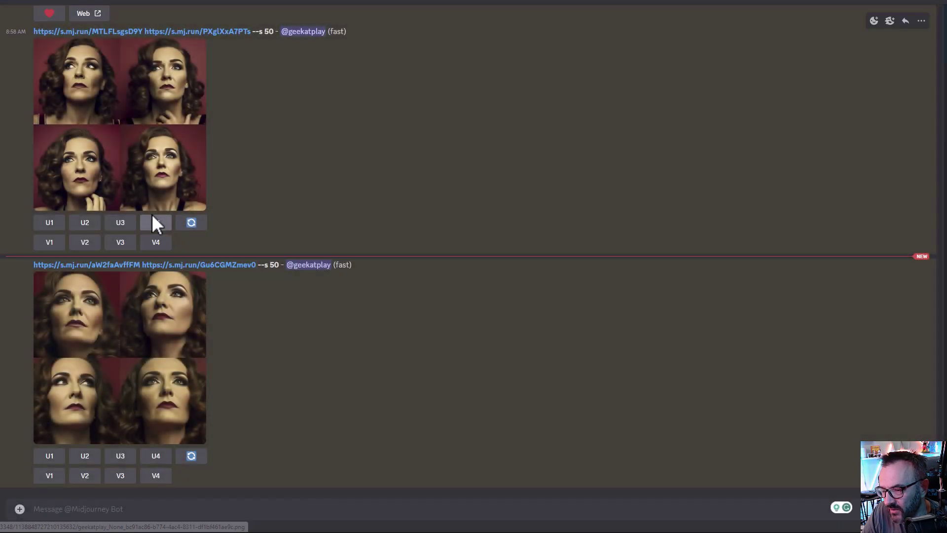
Upscale blend portrait 4 and submit a custom 2x zoom-out prompted 'Portrait of the cyberpunk girl in the middle of the neon street'.
{"action": "left_click", "coordinate": [169, 223]}
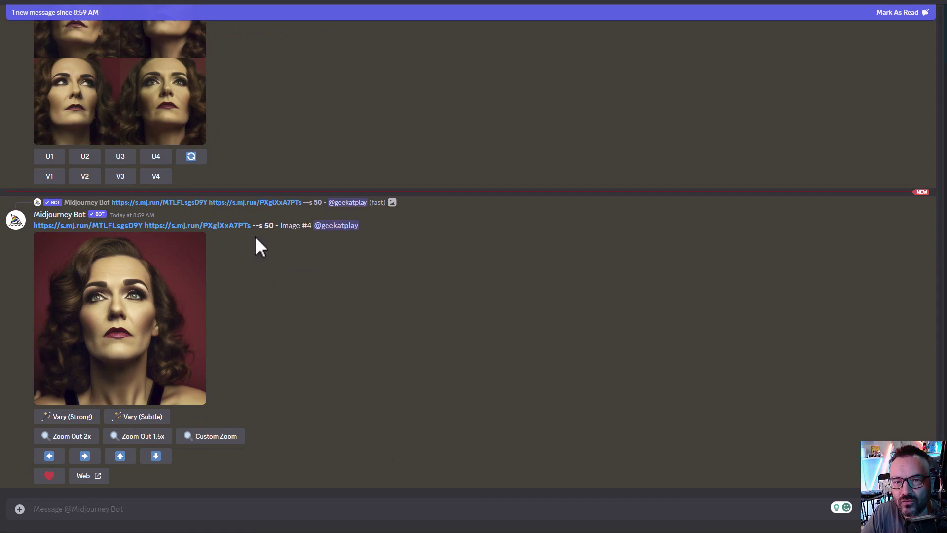
{"action": "left_click", "coordinate": [207, 436]}
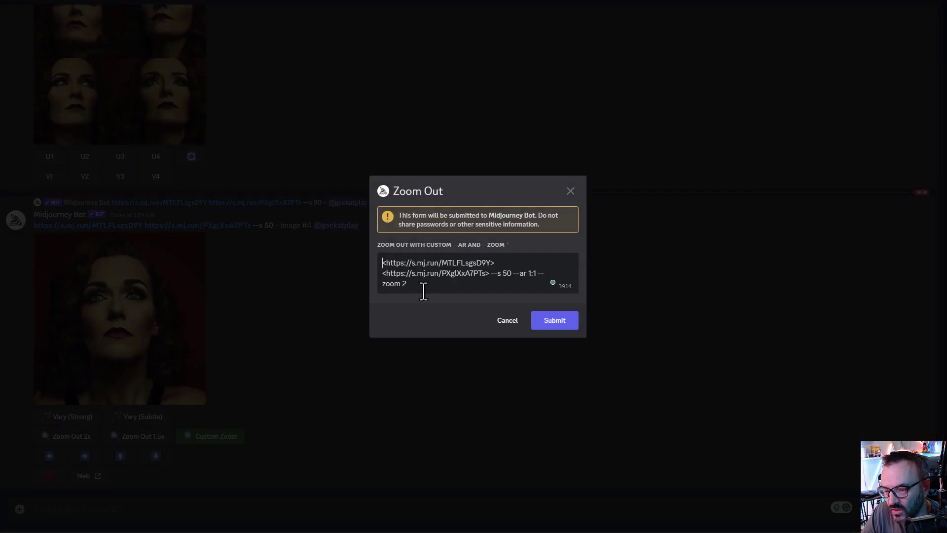
{"action": "left_click", "coordinate": [491, 273]}
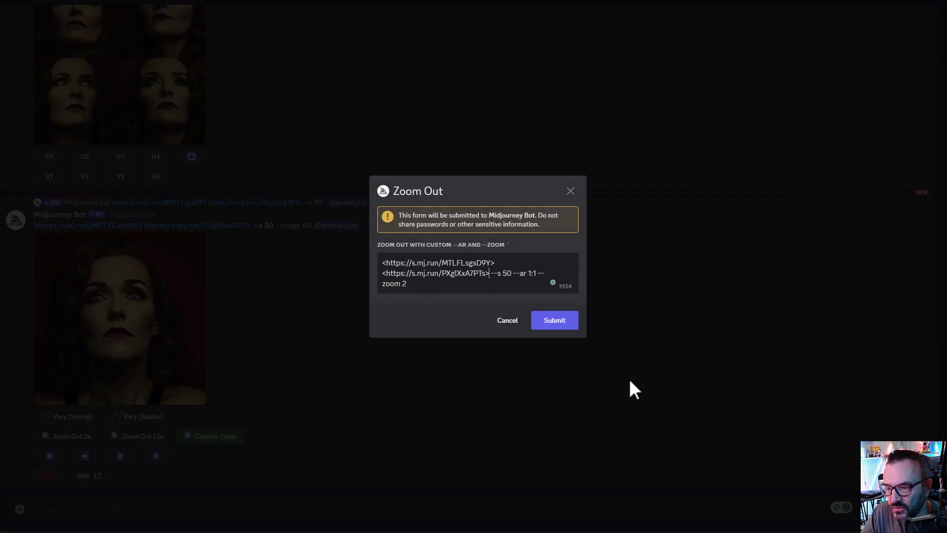
{"action": "type", "text": "Portra"}
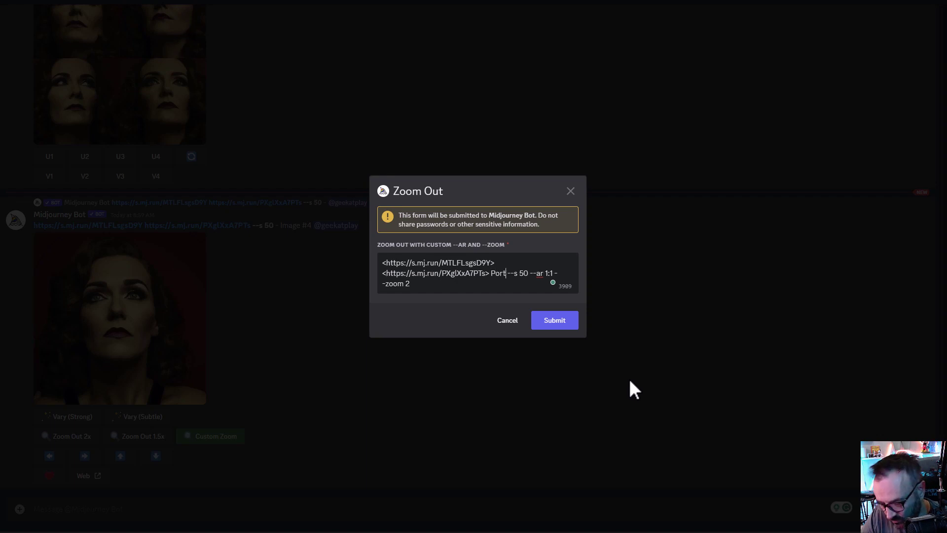
{"action": "type", "text": "it of the "}
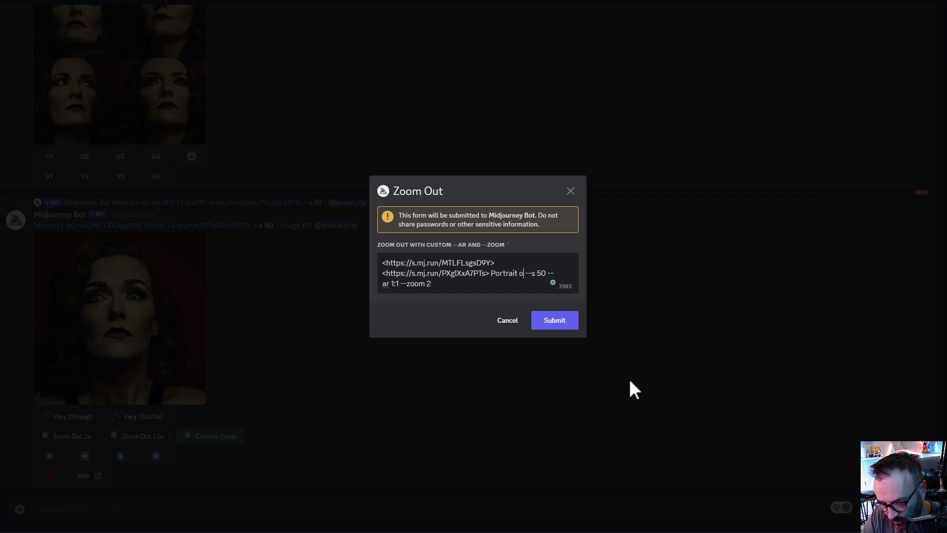
{"action": "type", "text": "cyberpunk "}
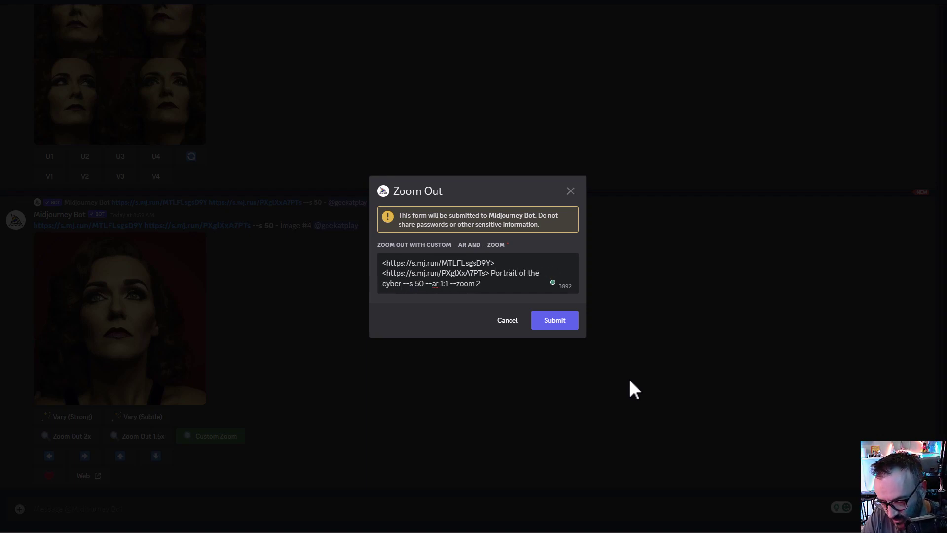
{"action": "type", "text": "gilr in the "}
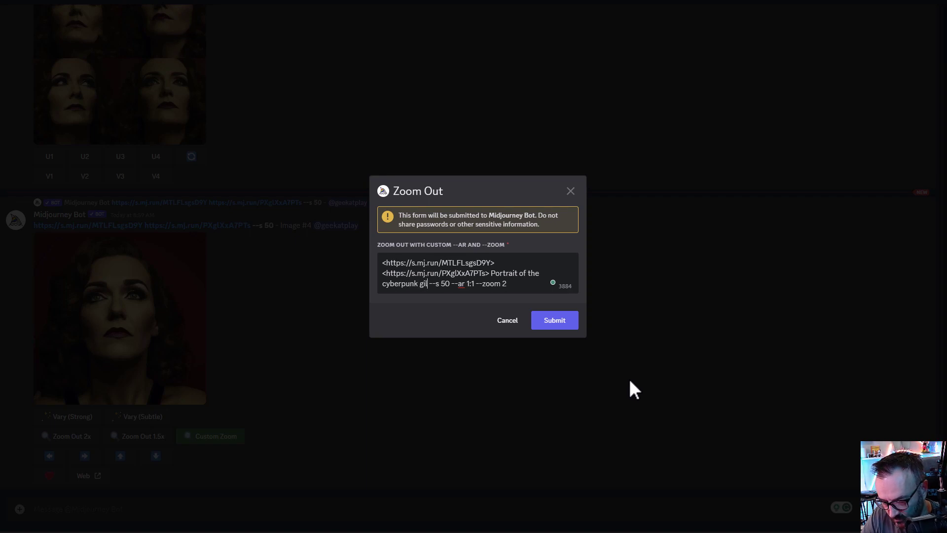
{"action": "type", "text": "miu"}
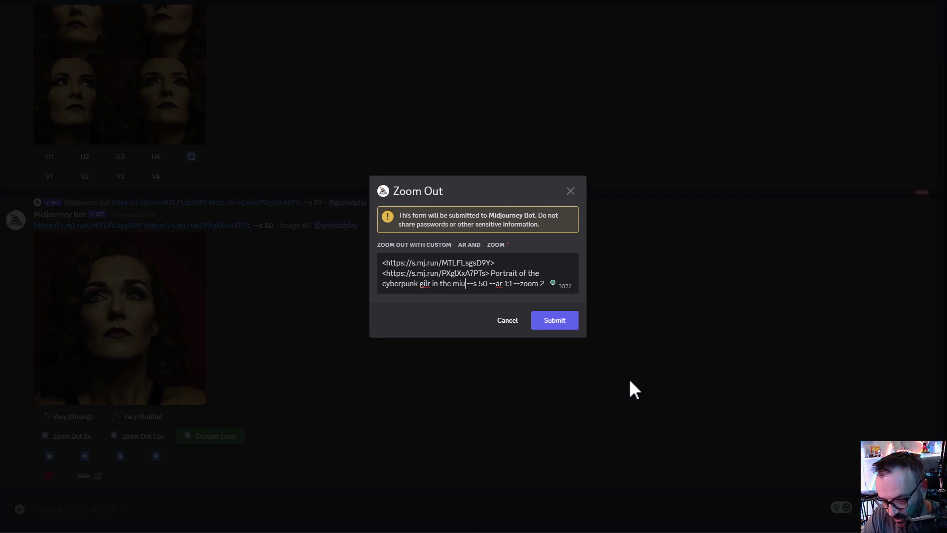
{"action": "key", "text": "BackSpace"}
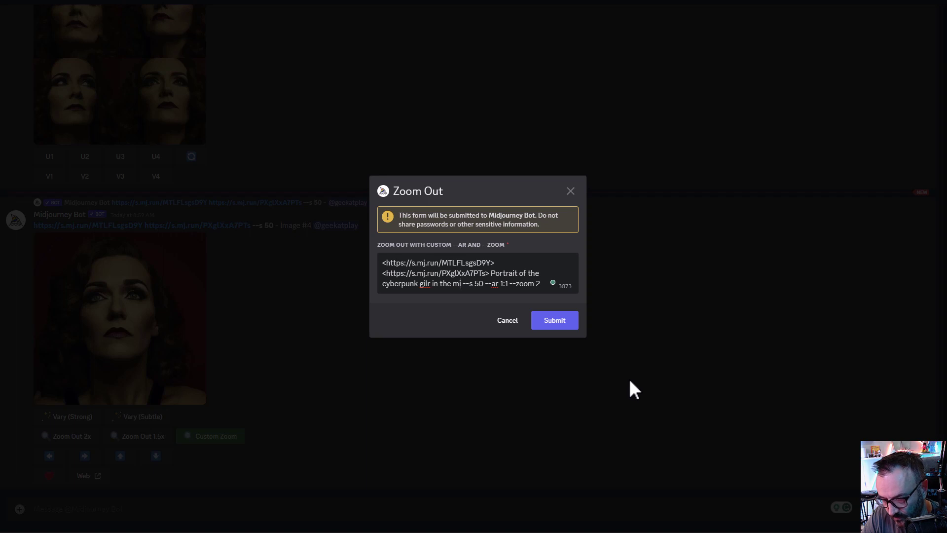
{"action": "type", "text": "ddle of the "}
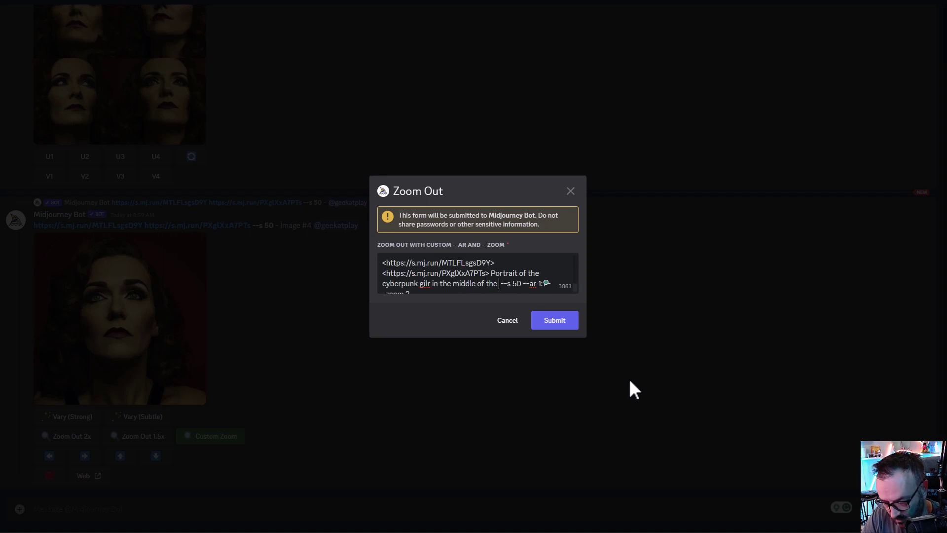
{"action": "type", "text": "neon str "}
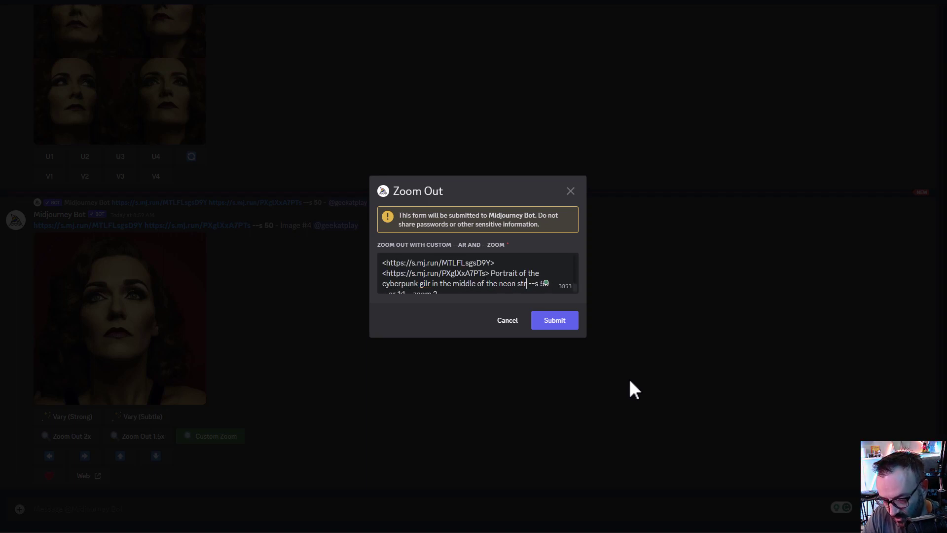
{"action": "type", "text": "eet"}
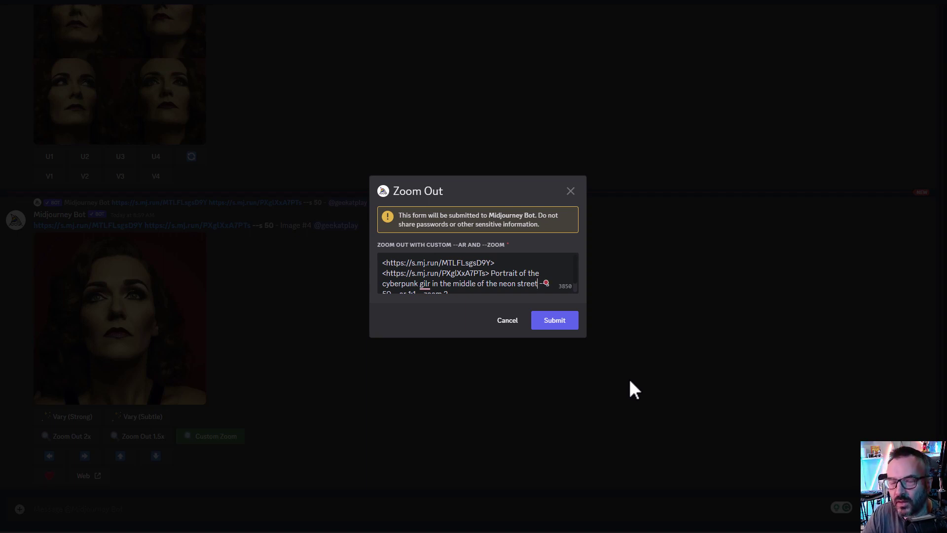
{"action": "right_click", "coordinate": [425, 284]}
{"action": "left_click", "coordinate": [432, 303]}
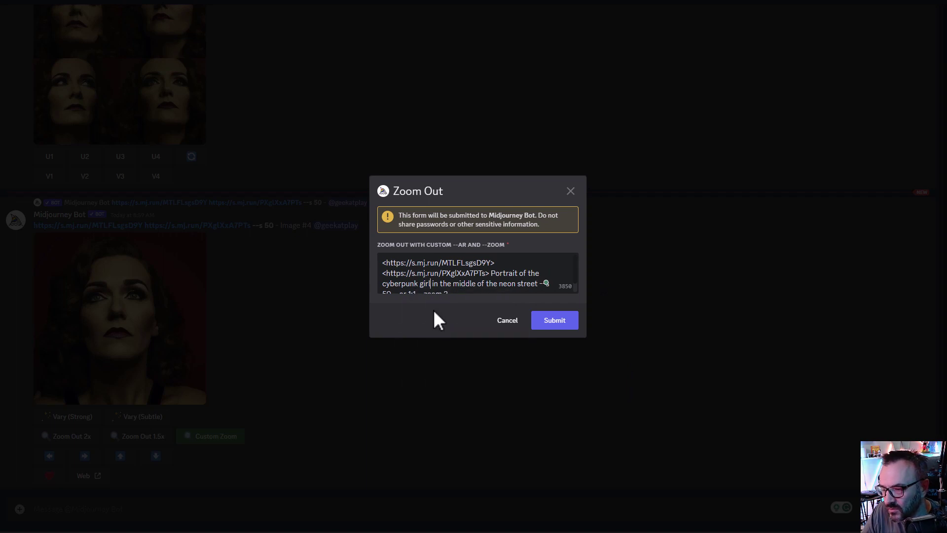
{"action": "left_click", "coordinate": [558, 321]}
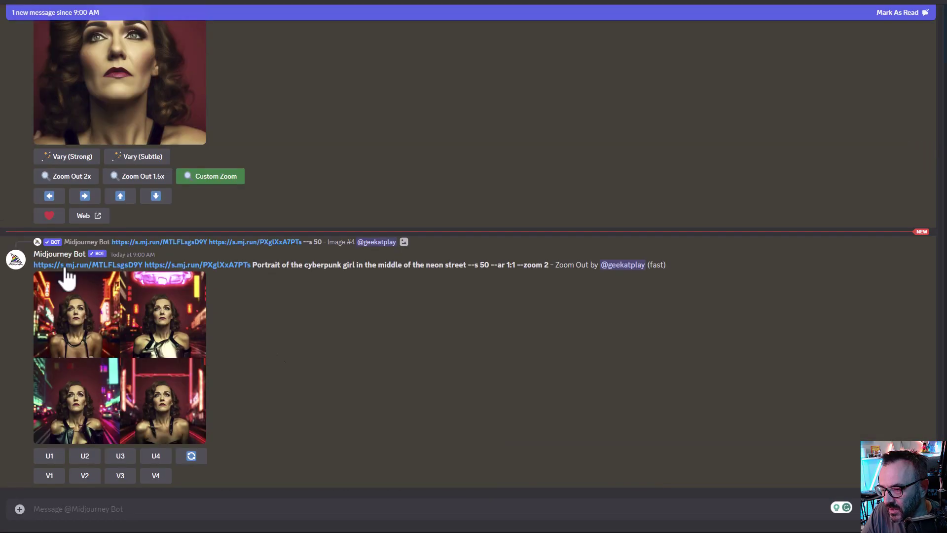
Enlarge the finished neon-street zoom-out grid and dismiss the monitor calibration notice.
{"action": "left_click", "coordinate": [174, 344]}
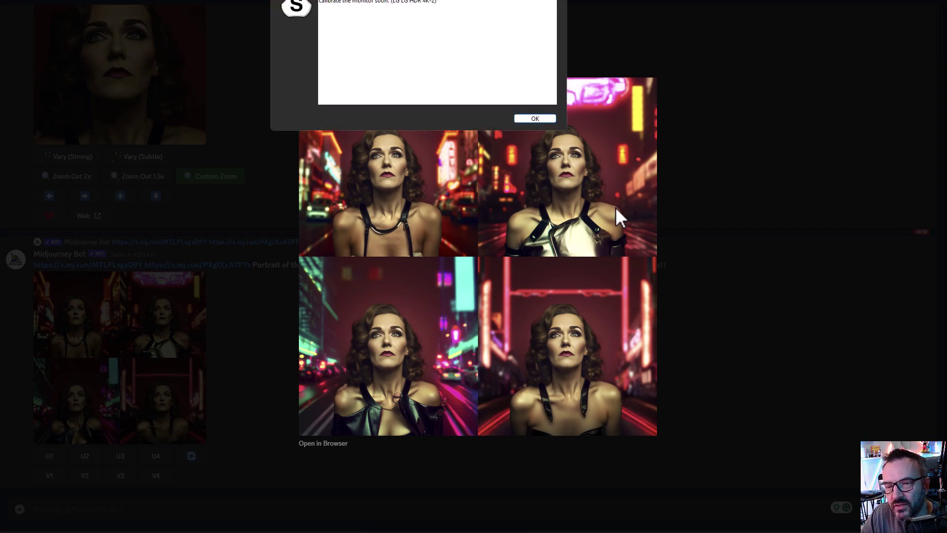
{"action": "key", "text": "Return"}
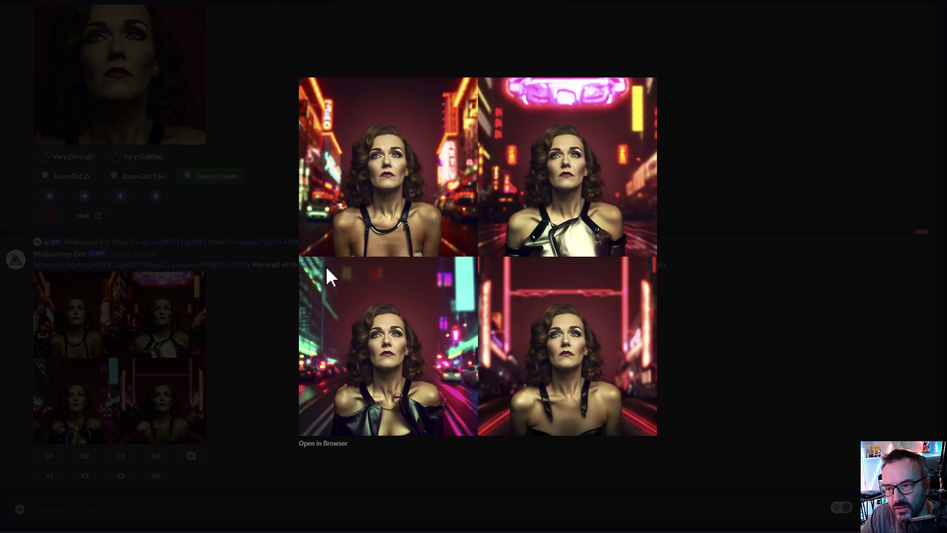